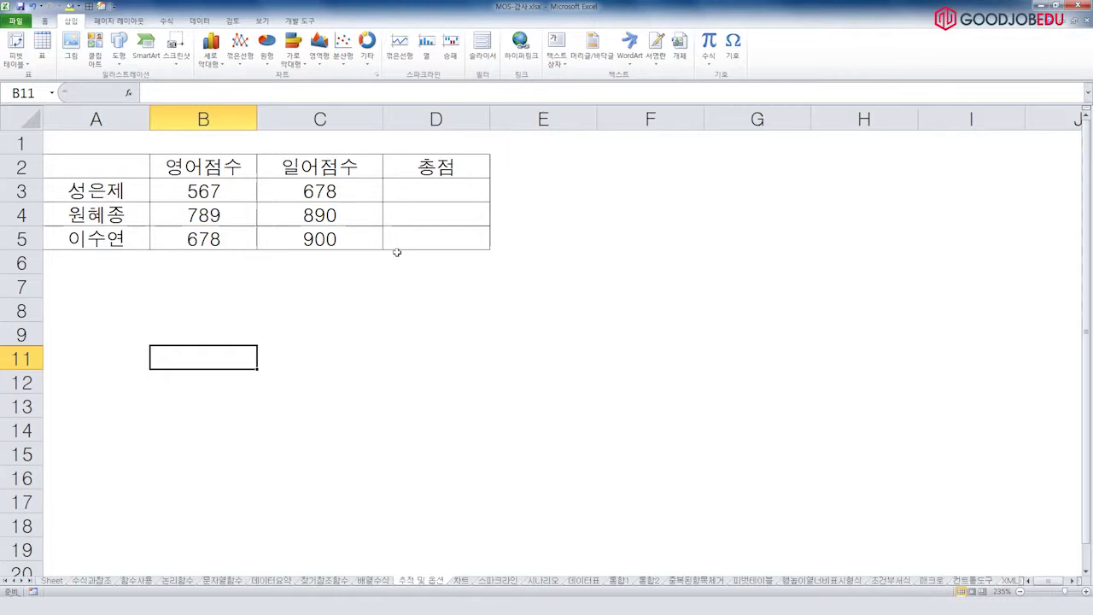
Enter =B3+C3 in D3, giving a total of 1245.
left_click(454, 193)
left_click(99, 139)
scroll(100, 139, "up", 3, "ctrl")
left_click(504, 193)
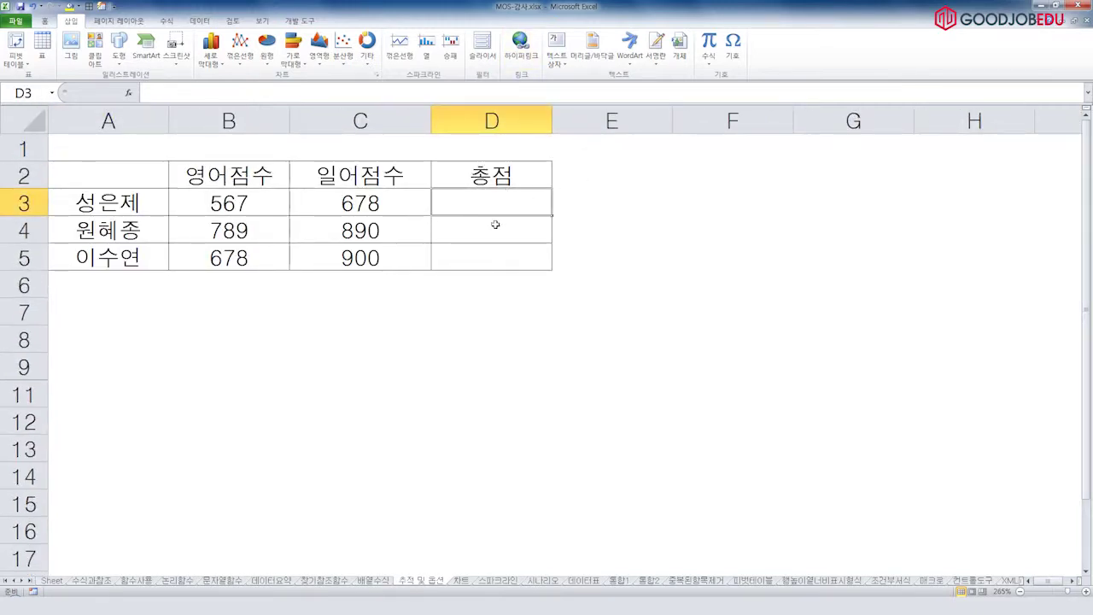
type("=")
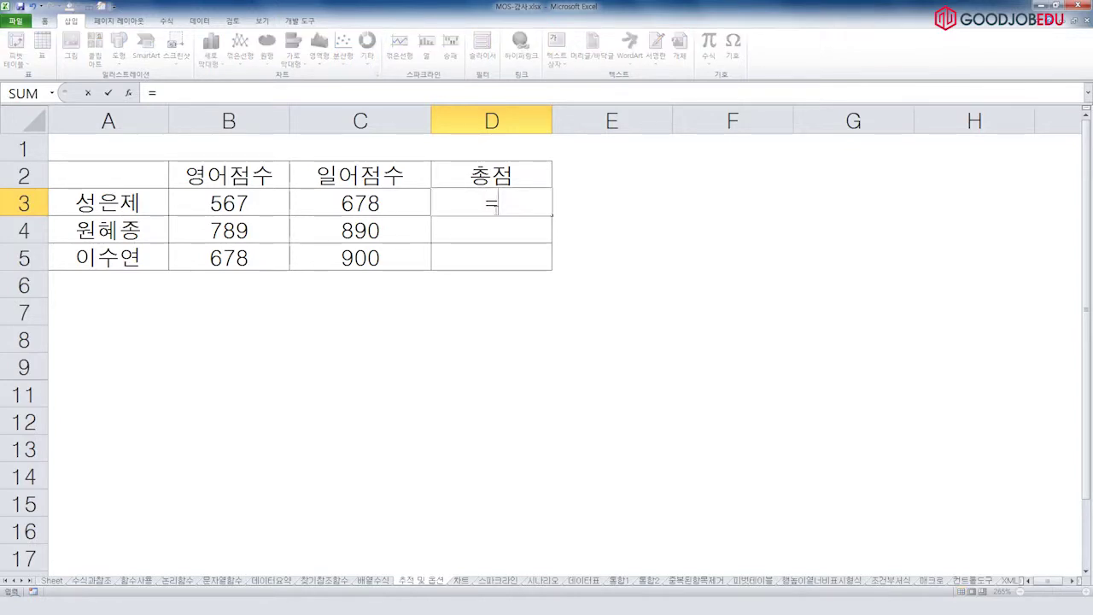
left_click(247, 201)
type("+")
left_click(352, 205)
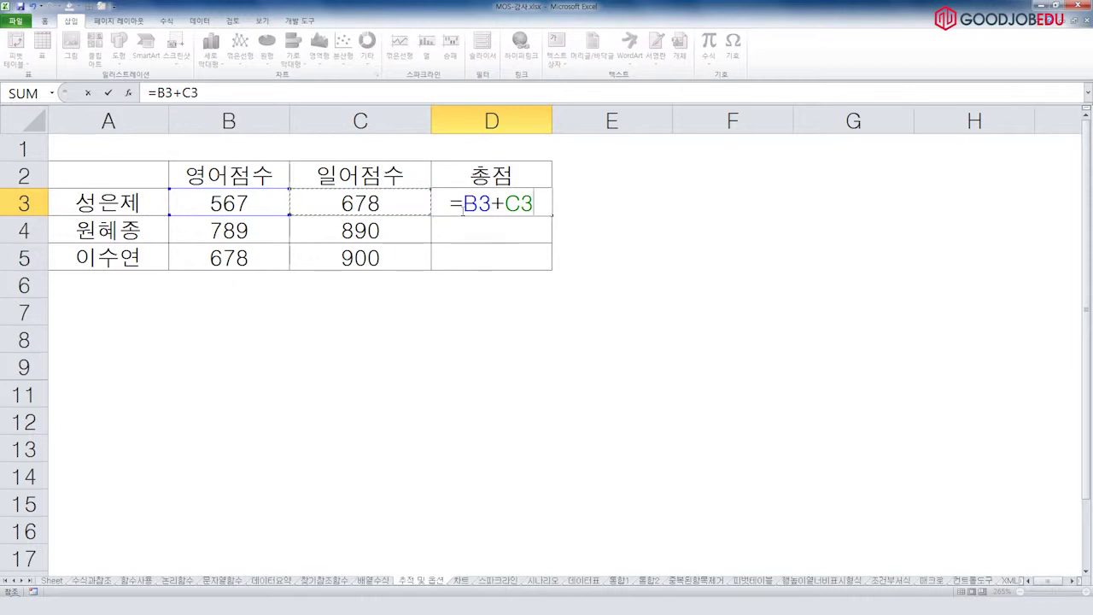
key("Return")
Change D3's formula to =B3+C2 so it adds the header cell.
left_click(476, 204)
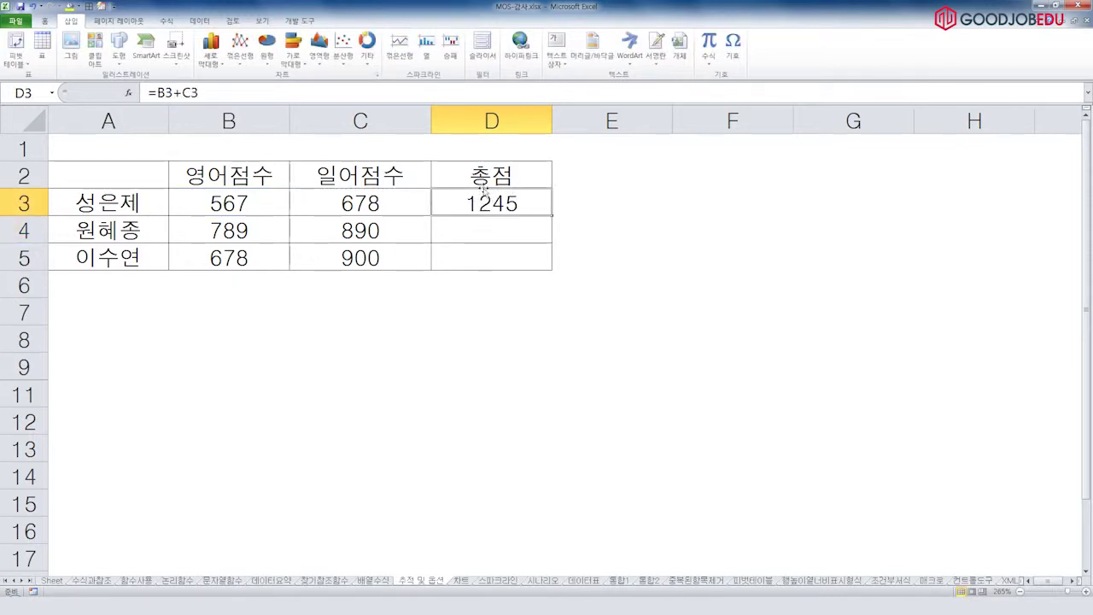
left_click(284, 96)
double_click(188, 94)
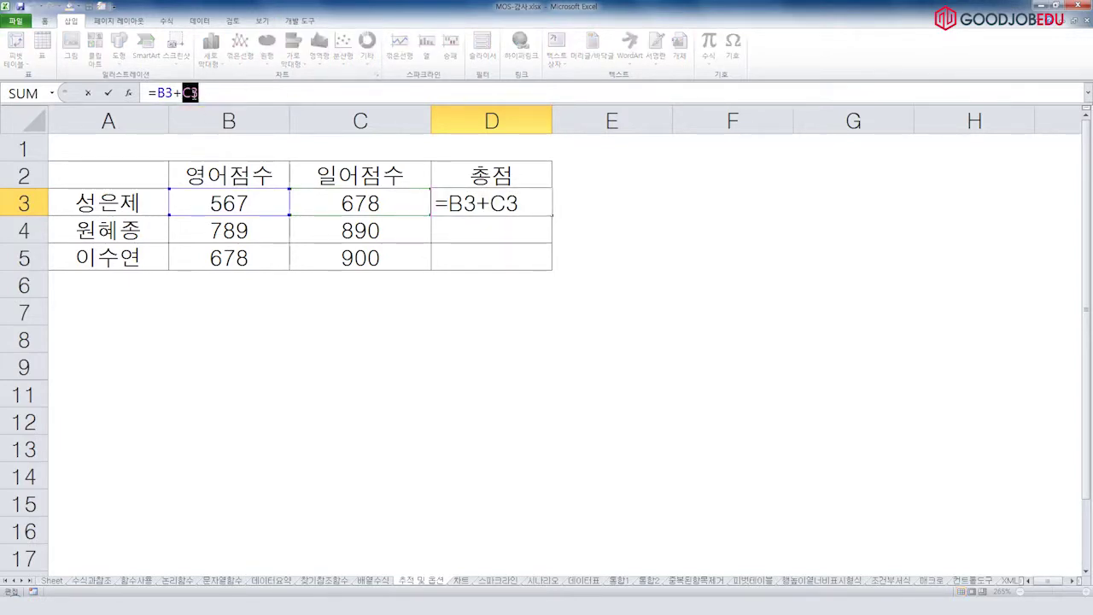
left_click(355, 175)
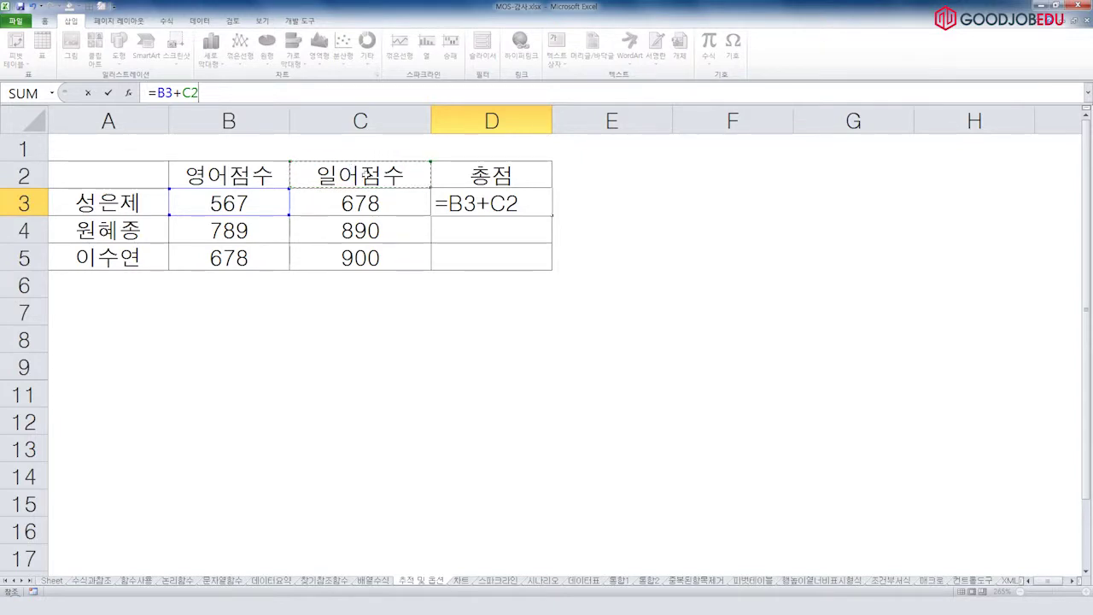
key("Return")
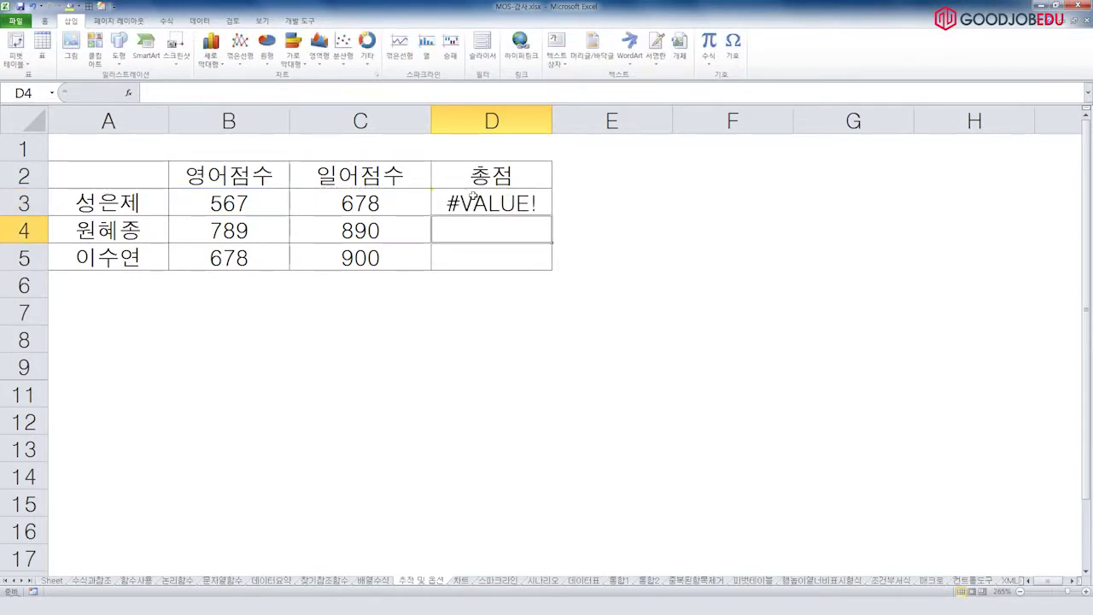
Inspect B3, C2 and D3's #VALUE! error, then go to the File information page.
left_click(255, 205)
left_click(360, 172)
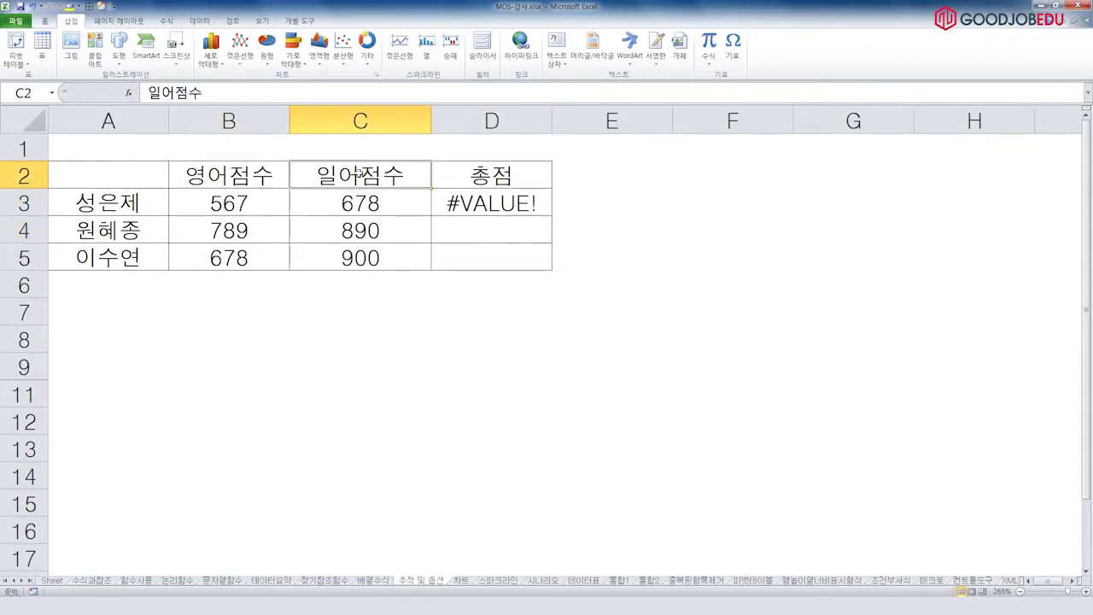
left_click(480, 205)
left_click(596, 245)
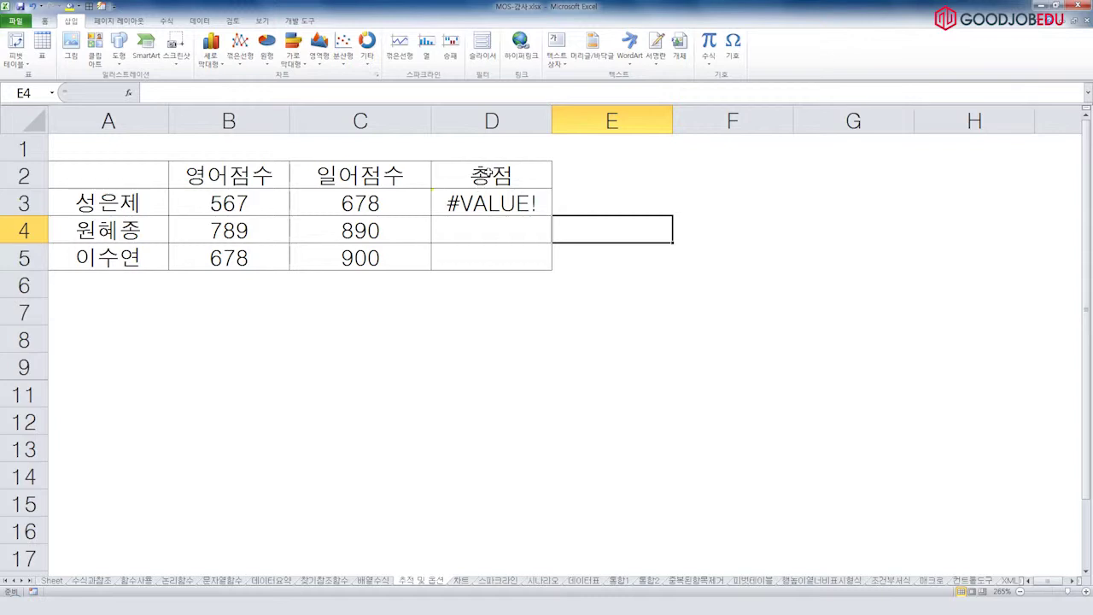
left_click(16, 21)
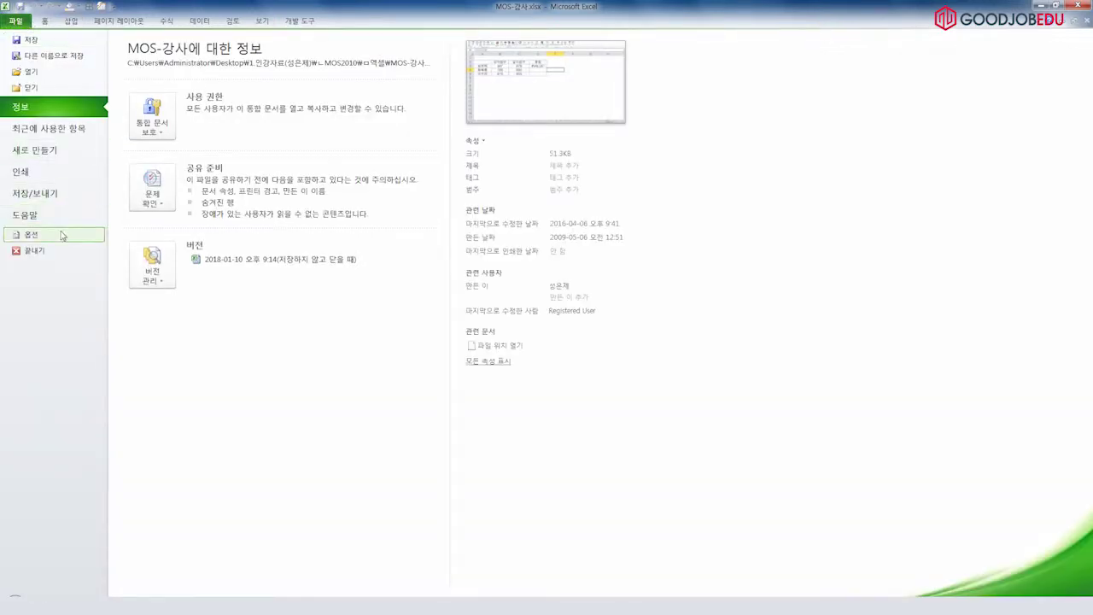
In Excel Options > Formulas, set the error indicator colour to red.
left_click(62, 236)
left_click(80, 78)
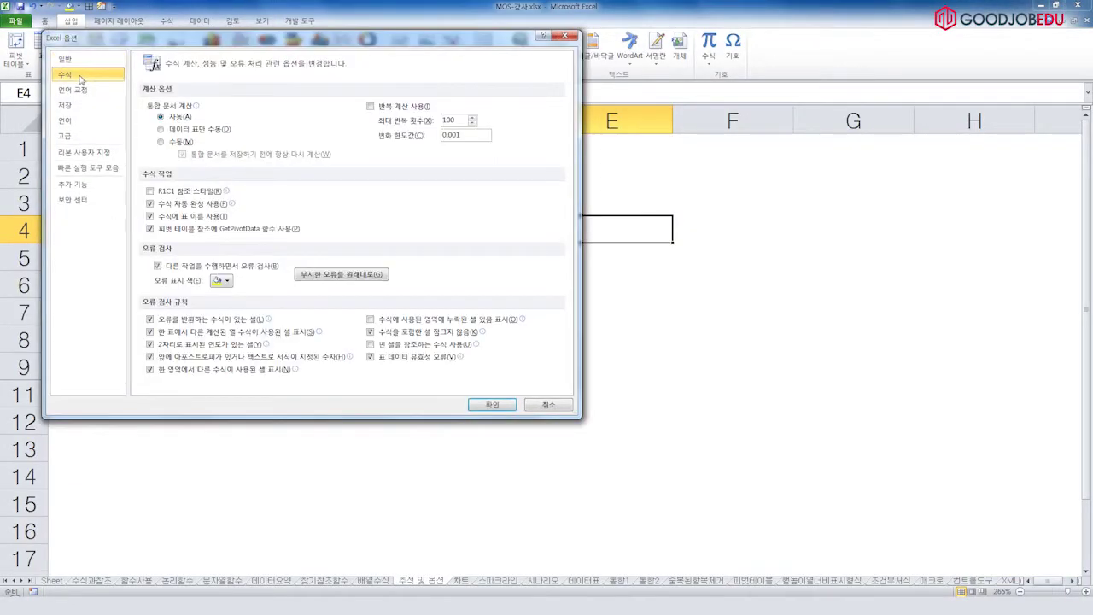
mouse_move(60, 60)
left_mouse_down()
mouse_move(46, 89)
mouse_move(45, 66)
left_mouse_up()
left_click_drag(144, 258, 271, 304)
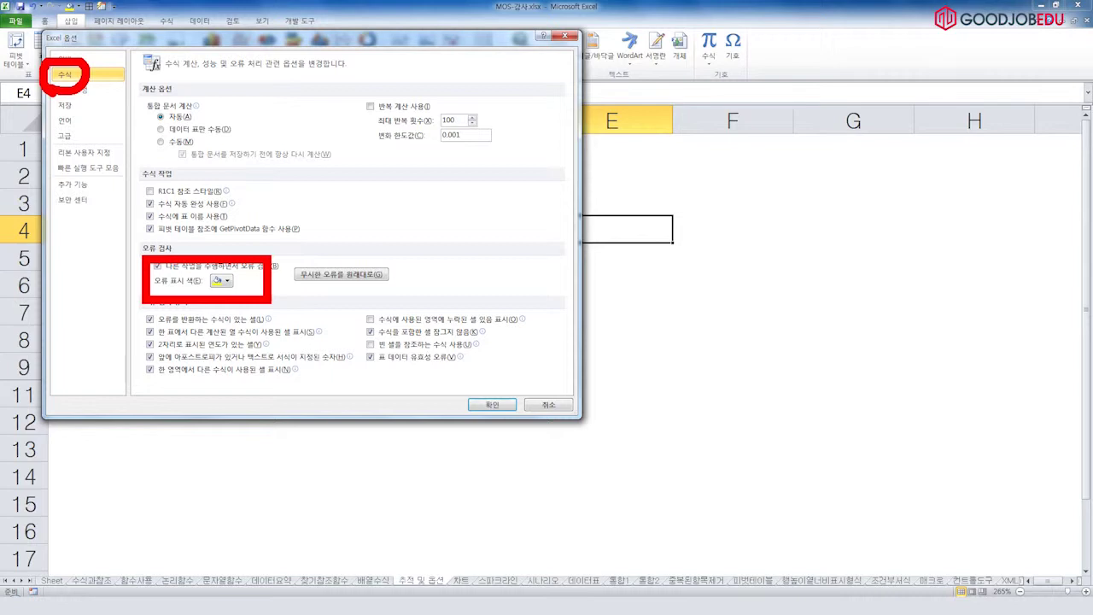
key("Escape")
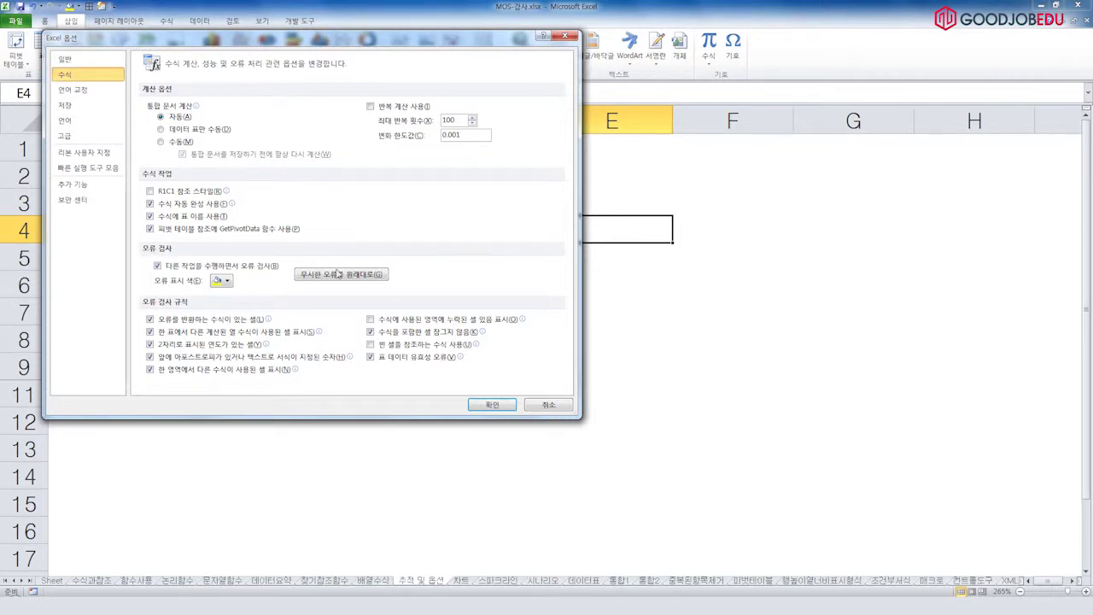
left_click(225, 282)
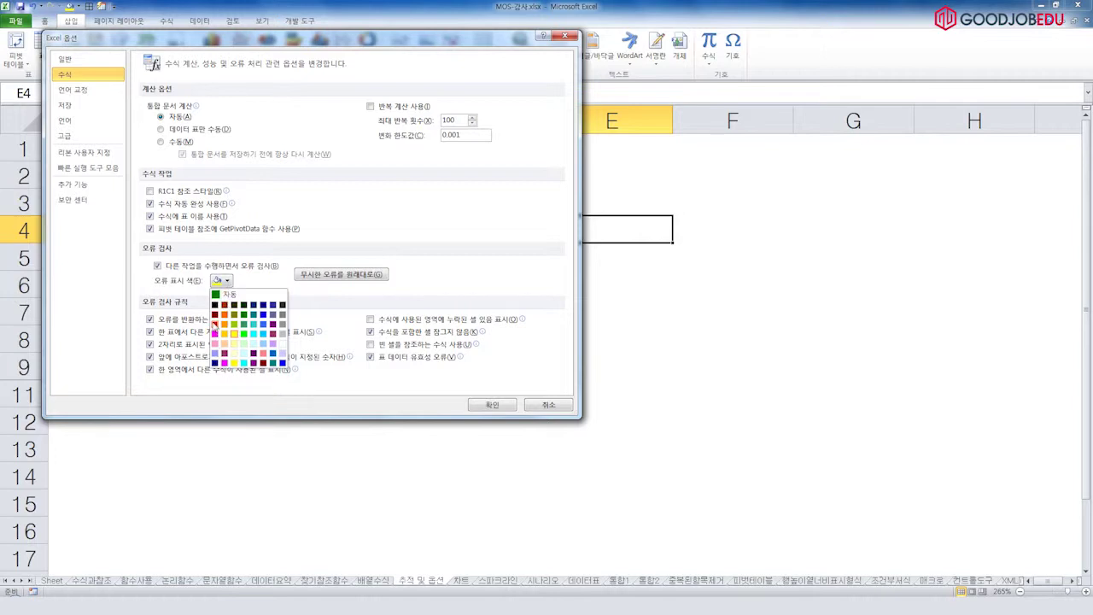
left_click(214, 324)
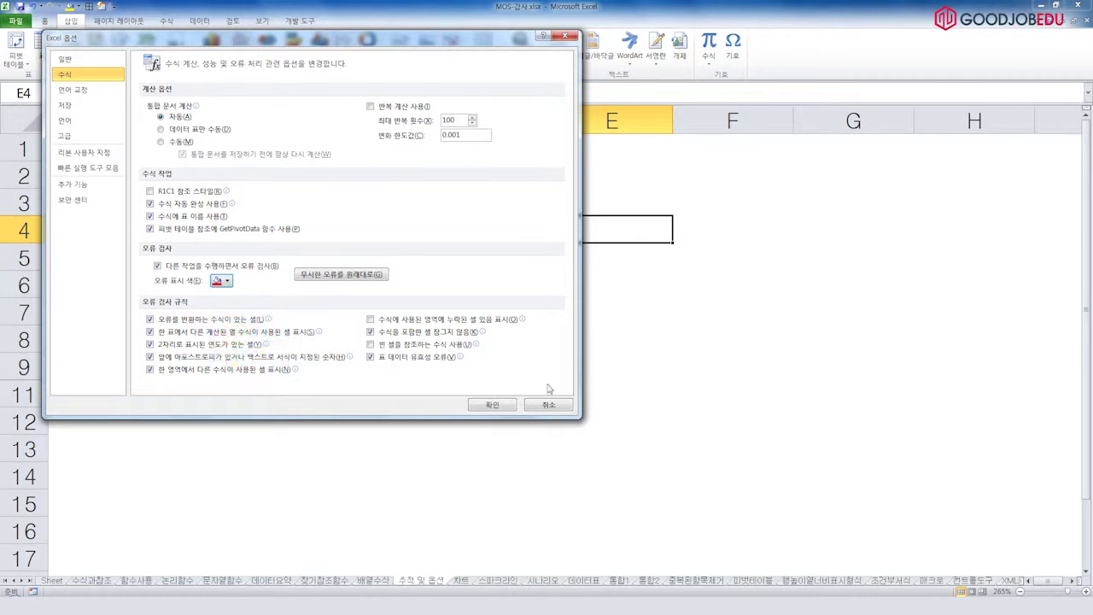
left_click(492, 405)
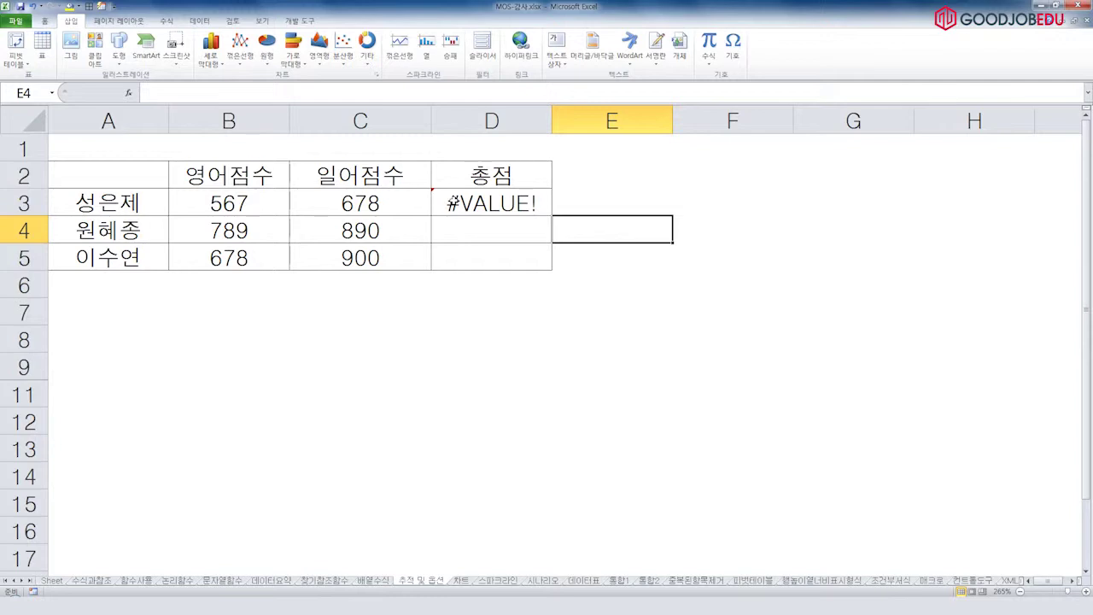
Undo the C2 edit, restoring D3 to =B3+C3 showing 1245.
key("ctrl+z")
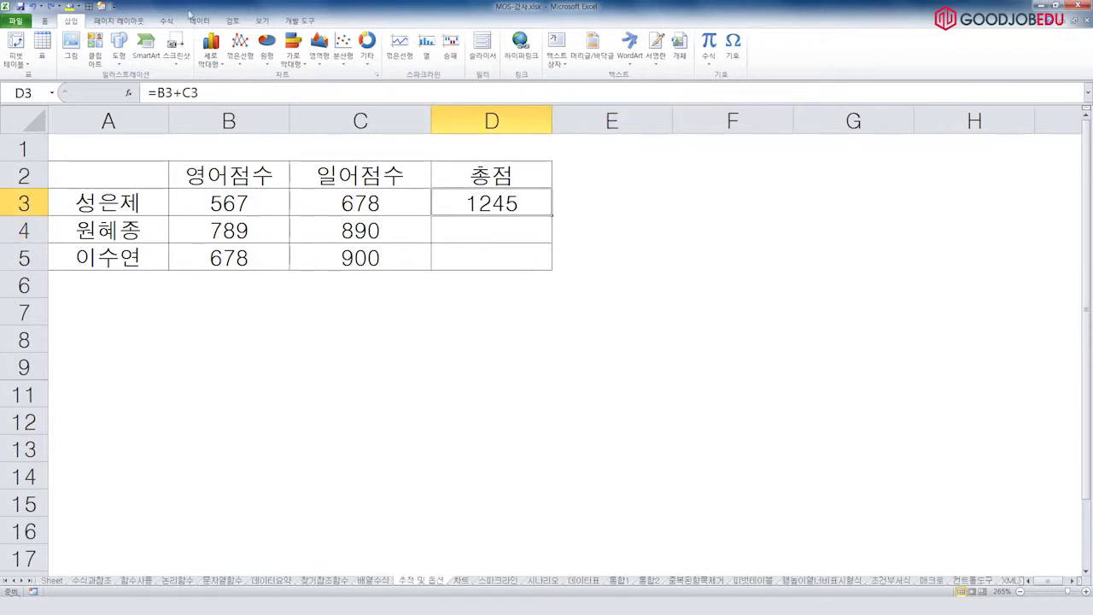
left_click(165, 21)
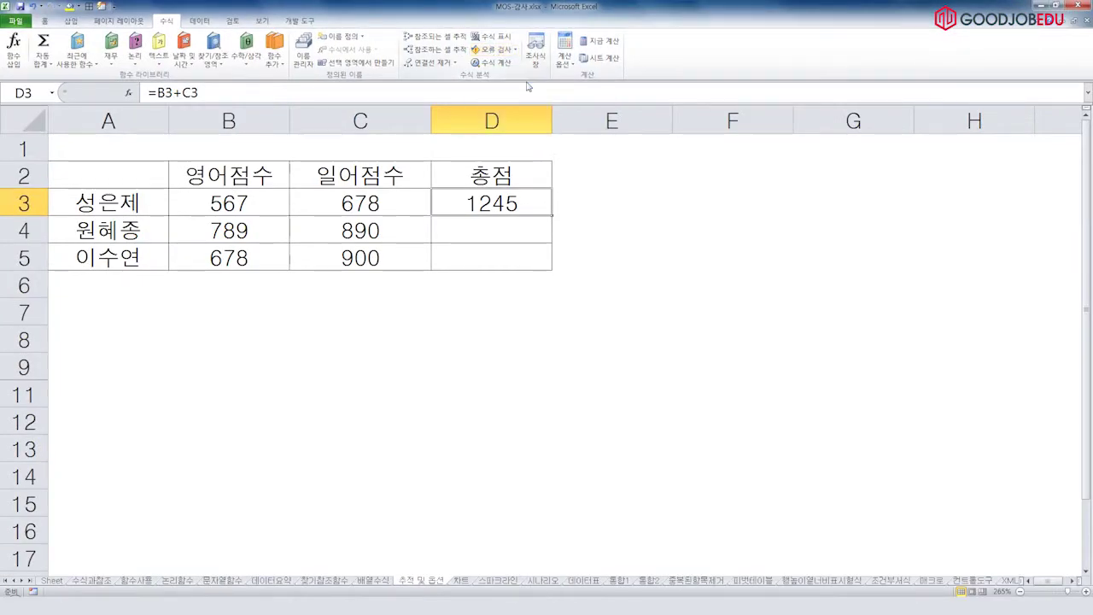
Fill D3's total down to D5, enter =SUM(B3:B5) in B6 (2034), and centre it.
left_click_drag(553, 218, 547, 275)
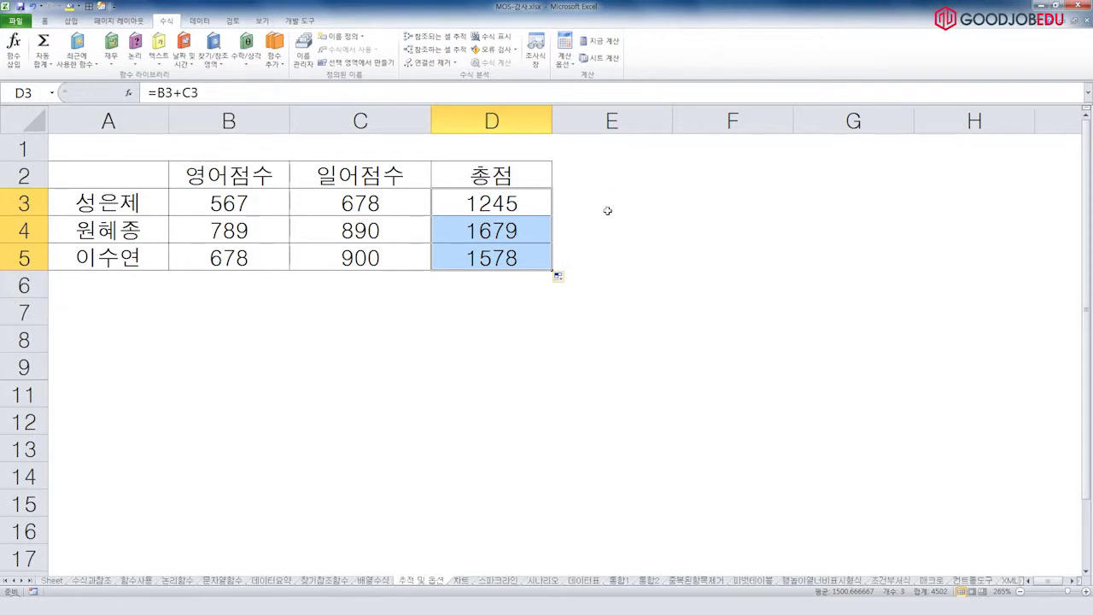
left_click(227, 294)
type("=s")
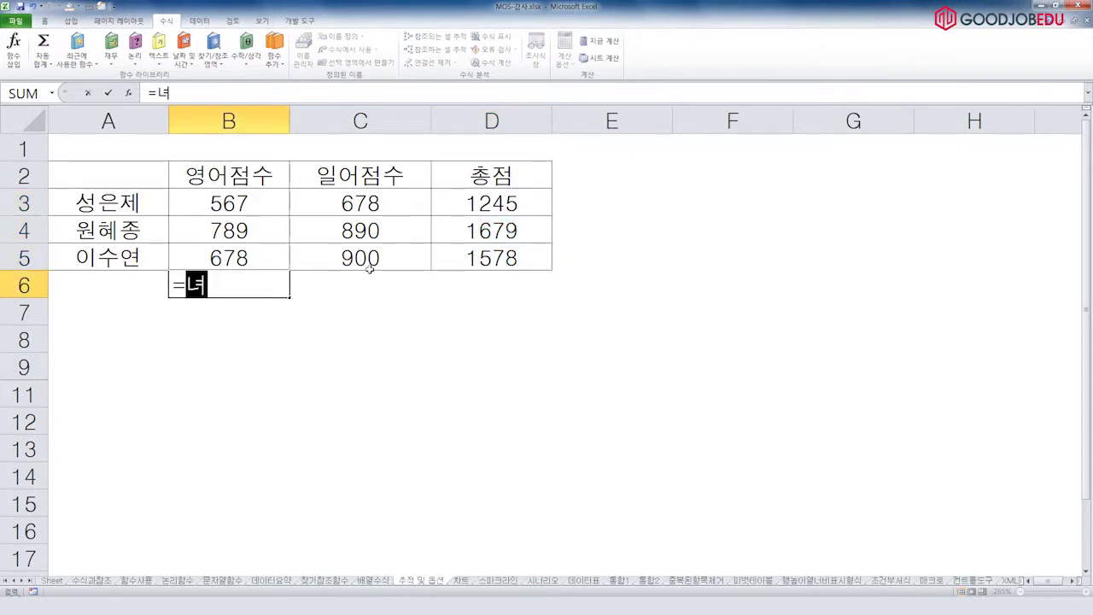
type("um(")
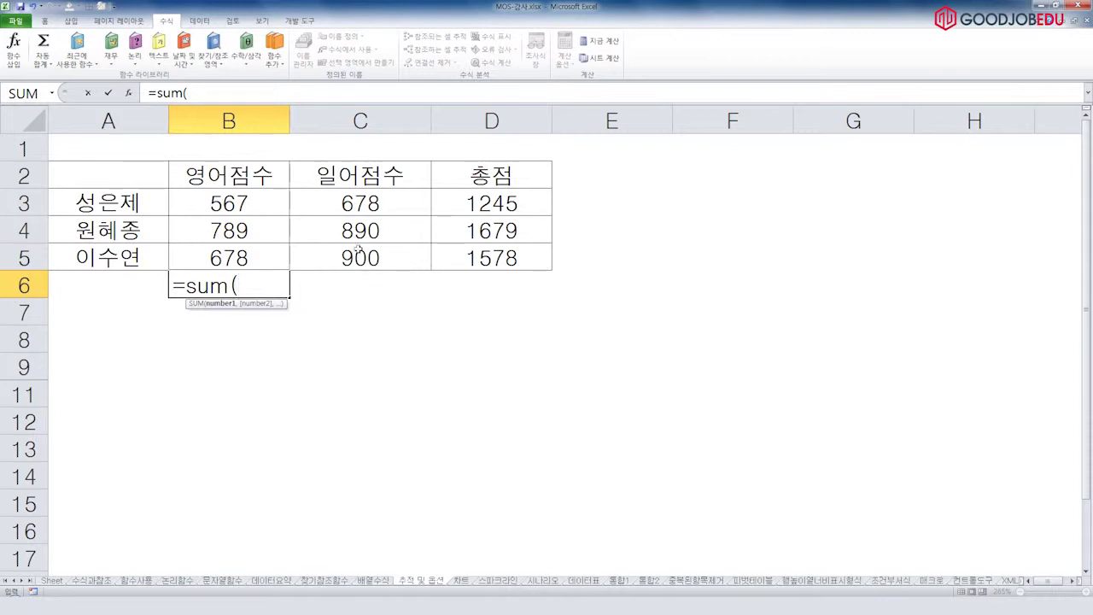
left_click(232, 205)
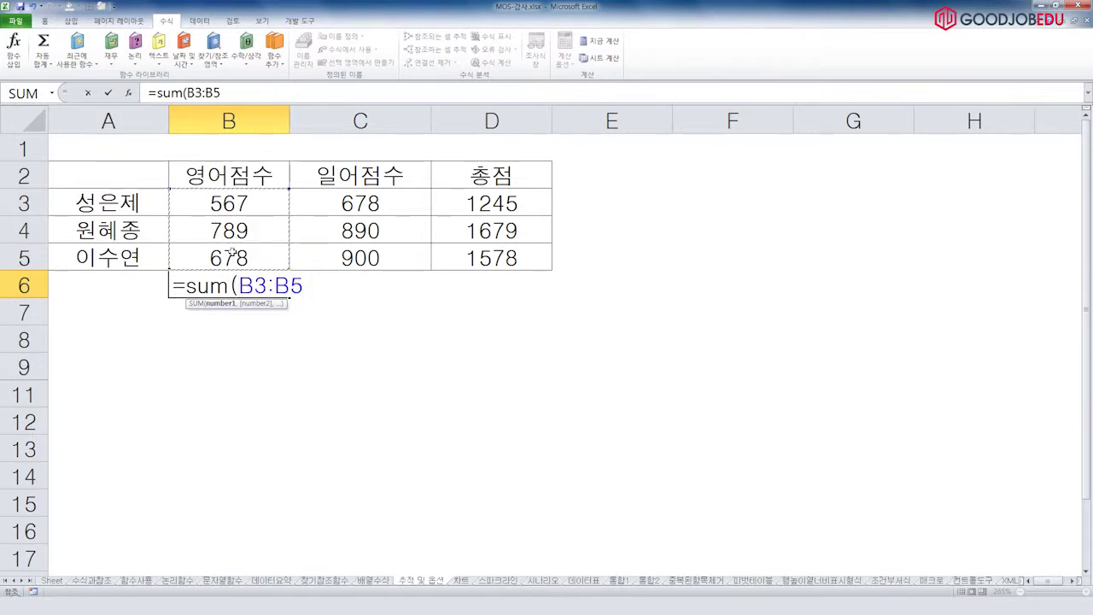
key("Return")
left_click(244, 287)
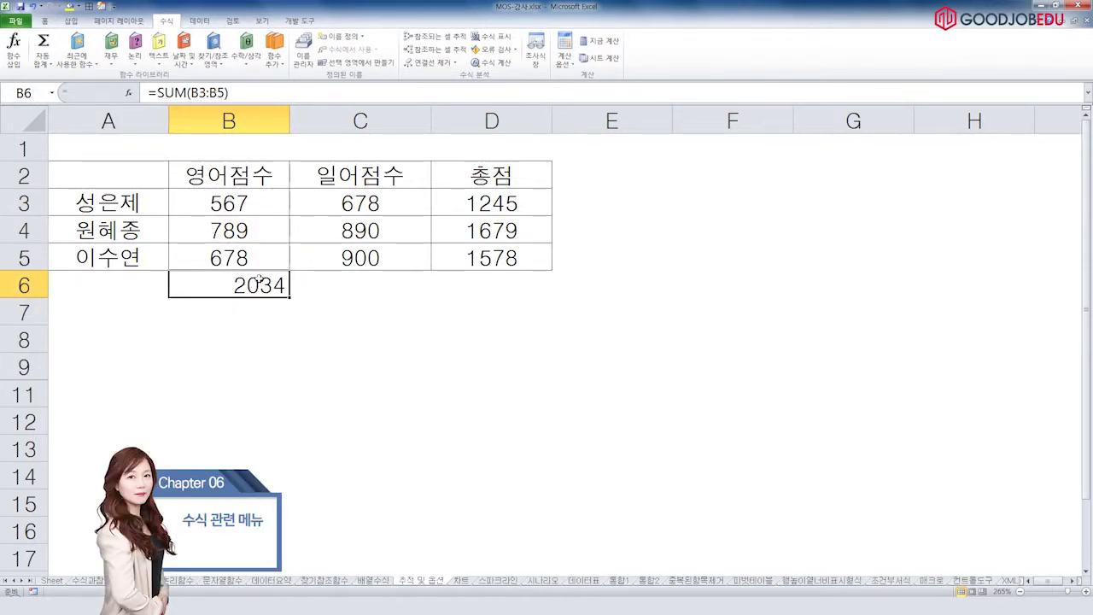
left_click(44, 20)
left_click(246, 57)
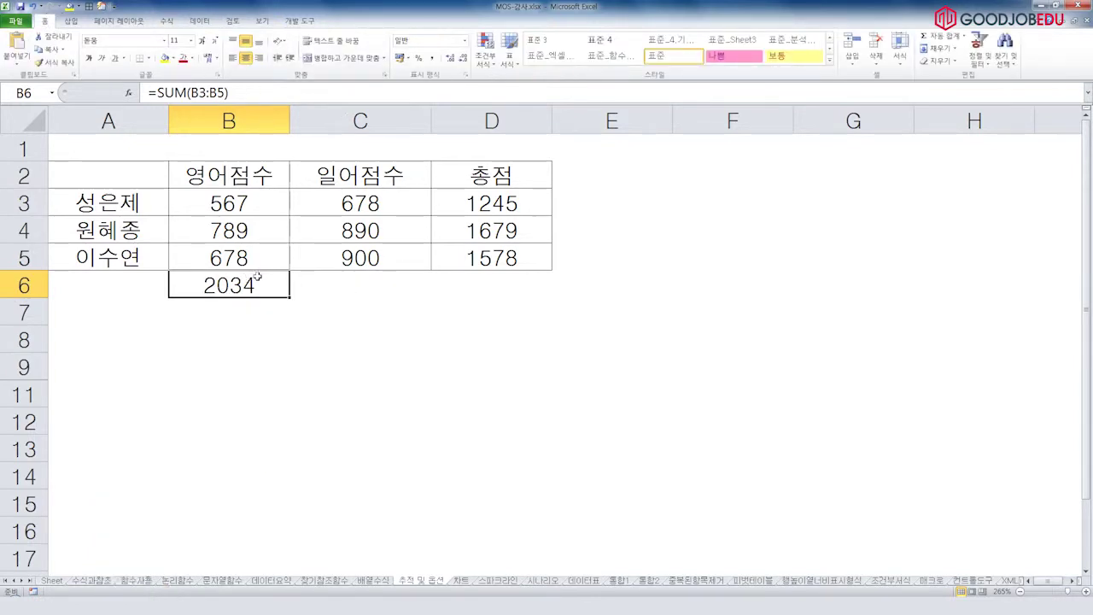
Copy the B6 sum across to D6, giving 2468 in C6 and 4502 in D6.
left_click_drag(290, 297, 555, 298)
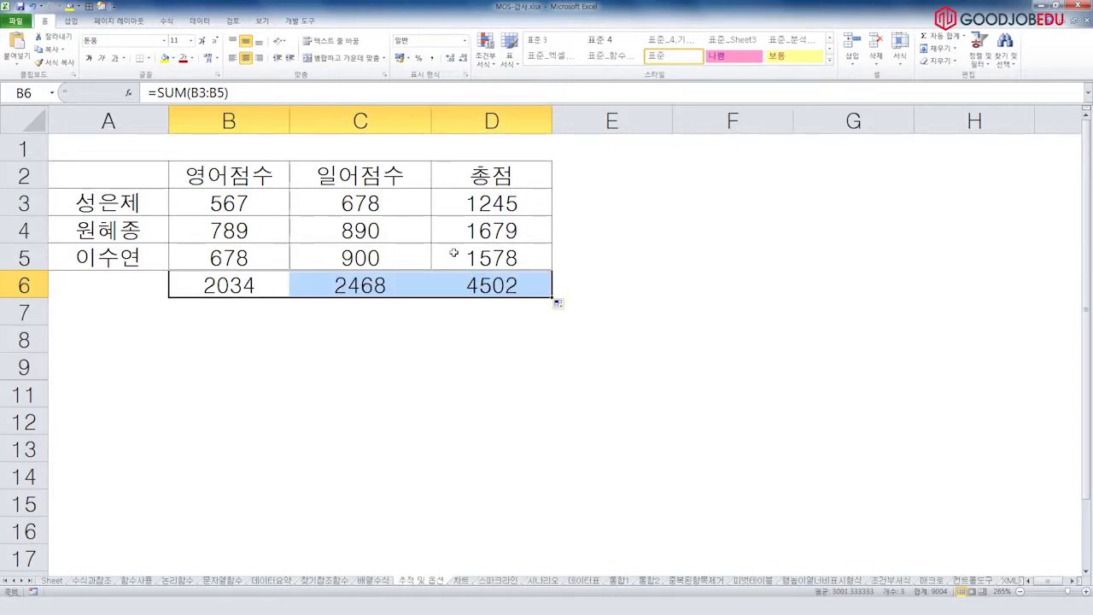
left_click(238, 287)
left_click_drag(256, 203, 255, 256)
left_click(250, 290)
left_click_drag(290, 297, 556, 300)
Check the ranges of the C6 and D6 sum formulas without changing them.
left_click(339, 286)
double_click(339, 286)
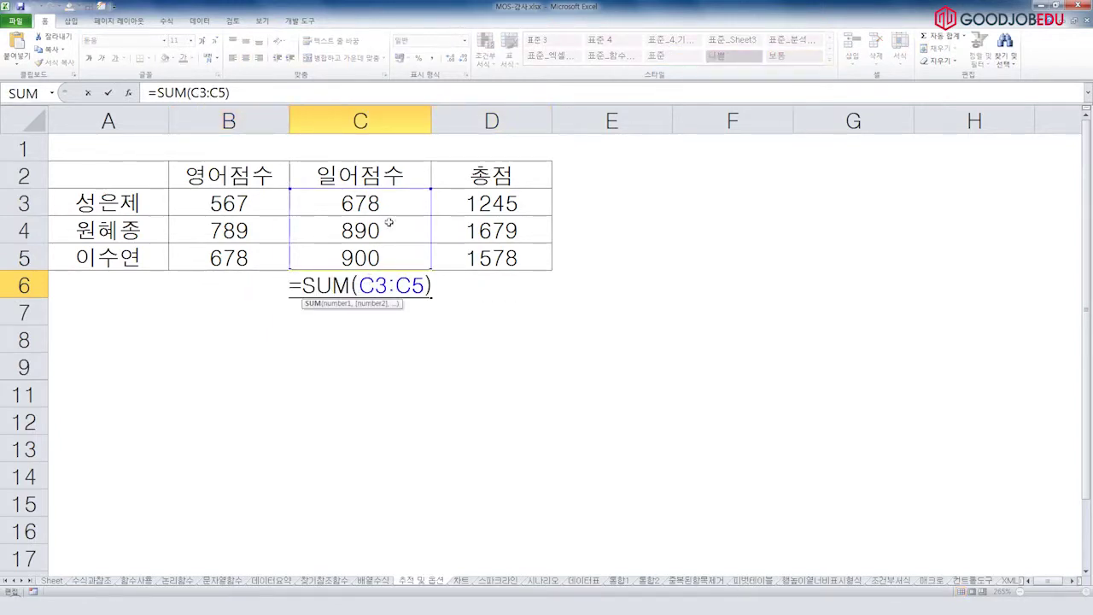
key("Return")
double_click(483, 281)
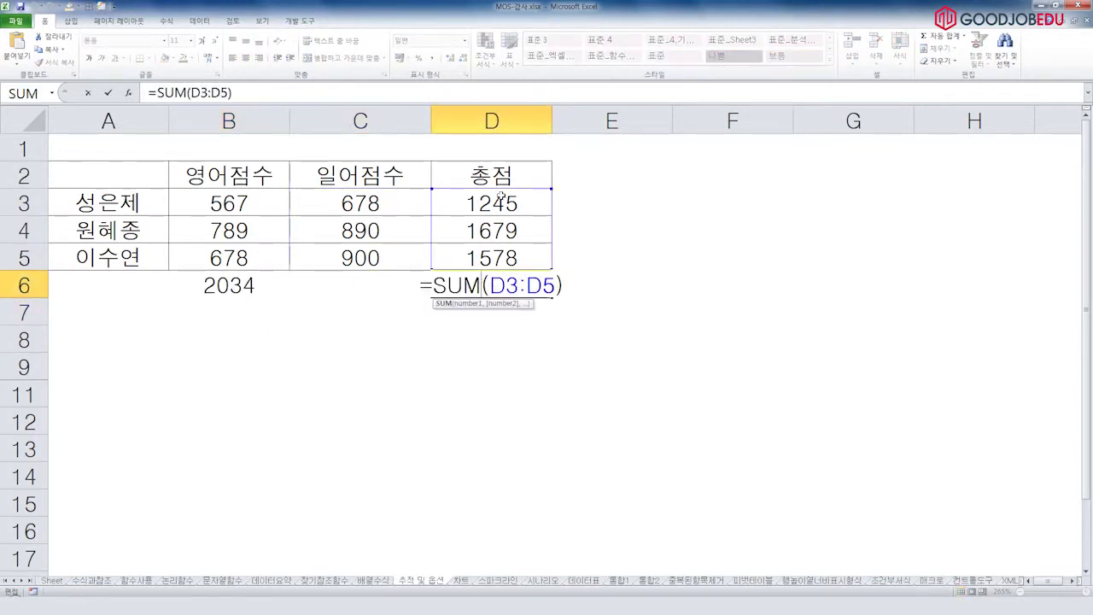
key("Return")
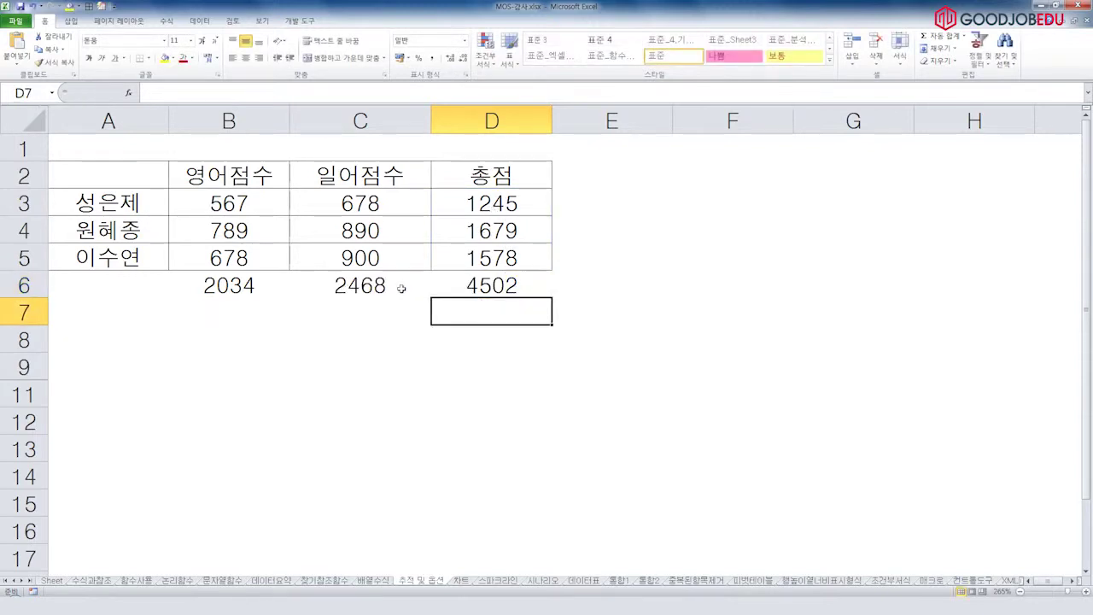
left_click(397, 288)
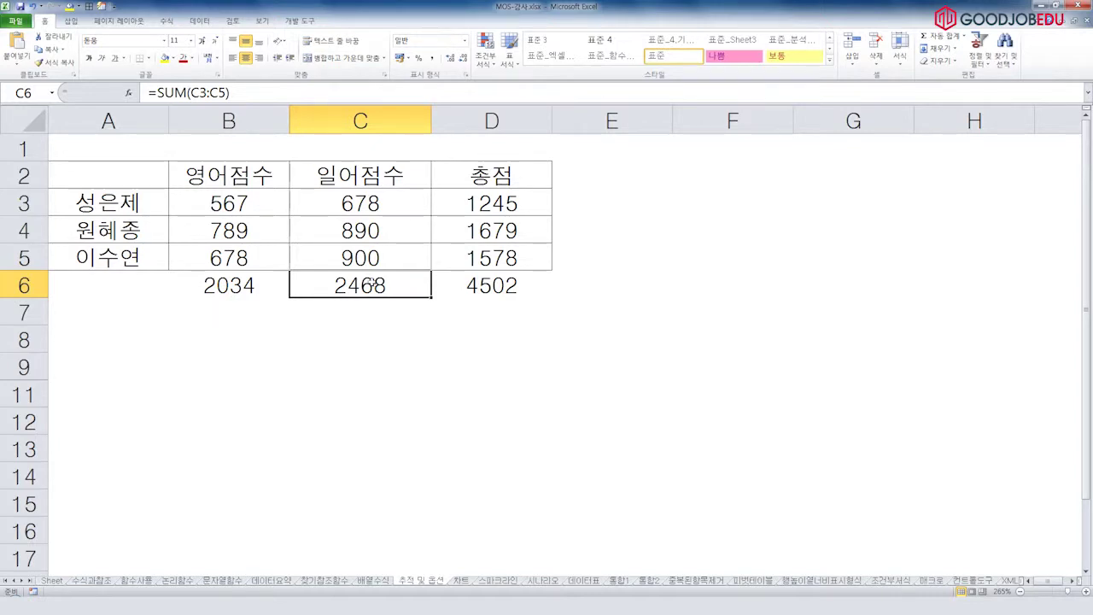
Edit C6's formula to =SUM(C4:C5) so it shows 1790, then open its error options.
left_click(269, 90)
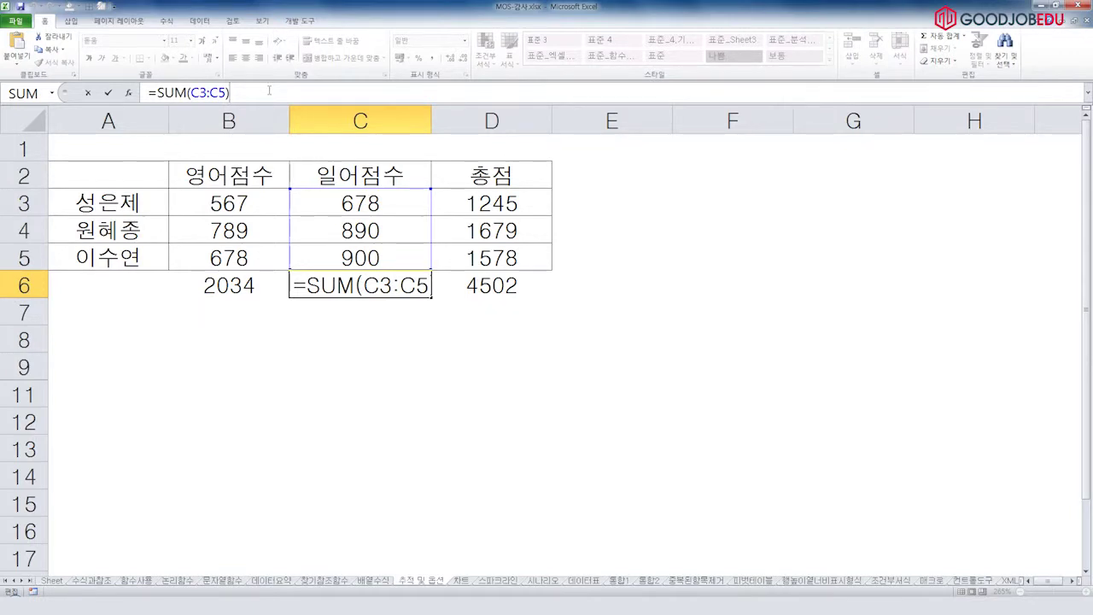
key("End")
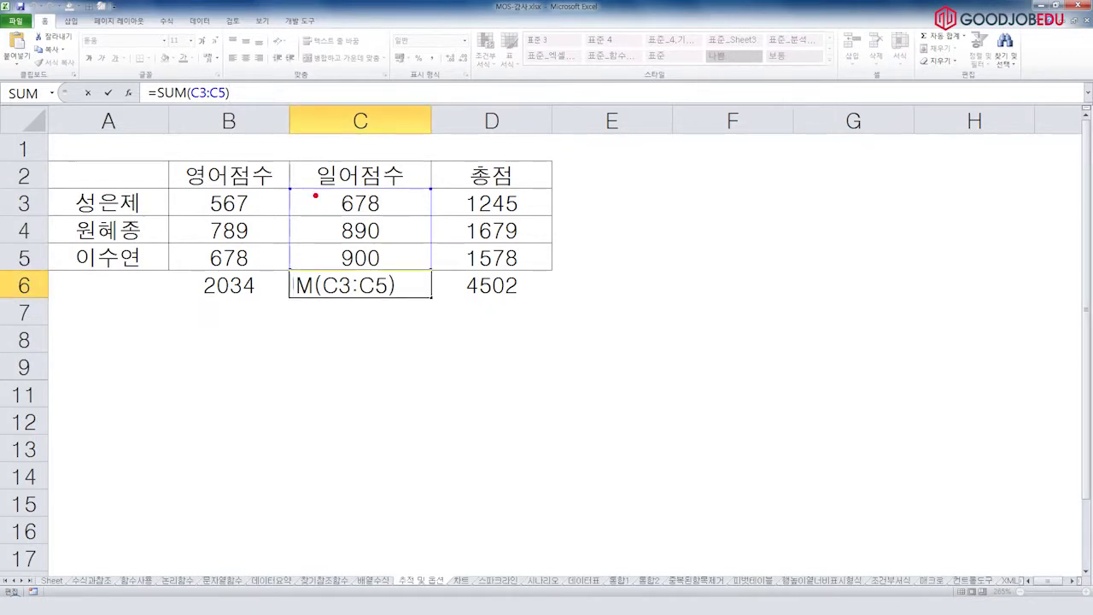
left_click_drag(289, 181, 436, 274)
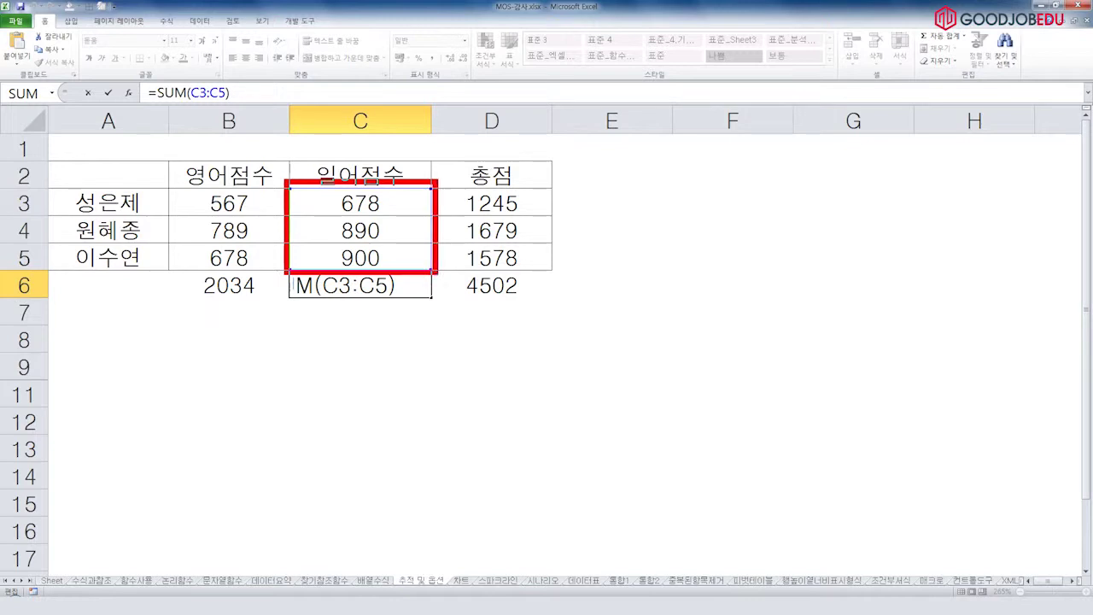
left_click(206, 92)
key("BackSpace")
type("4")
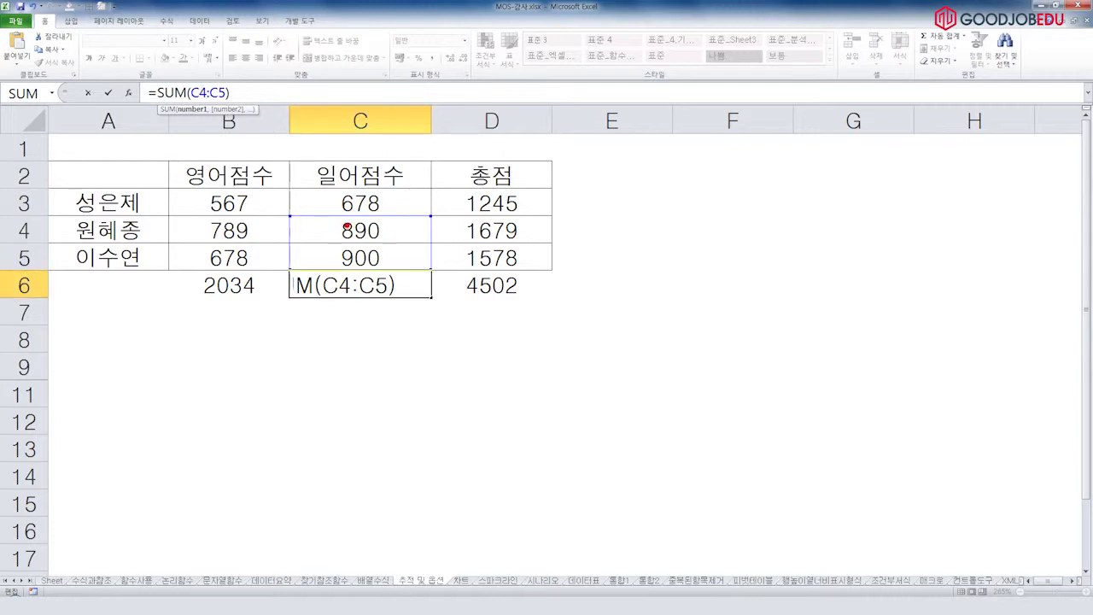
mouse_move(333, 216)
left_mouse_down()
mouse_move(391, 194)
mouse_move(325, 202)
left_mouse_up()
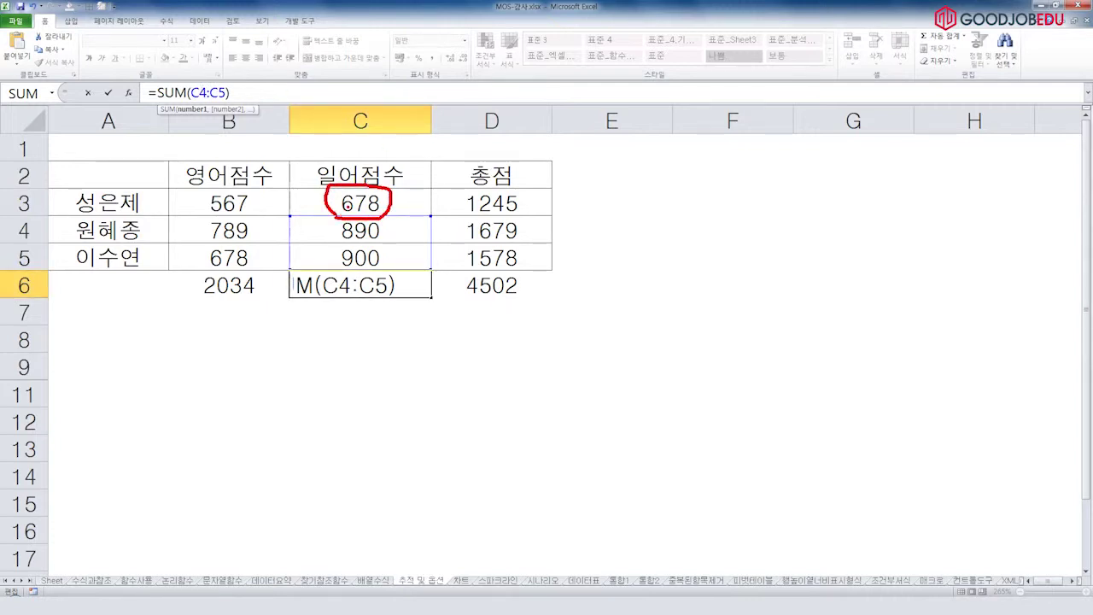
key("Escape")
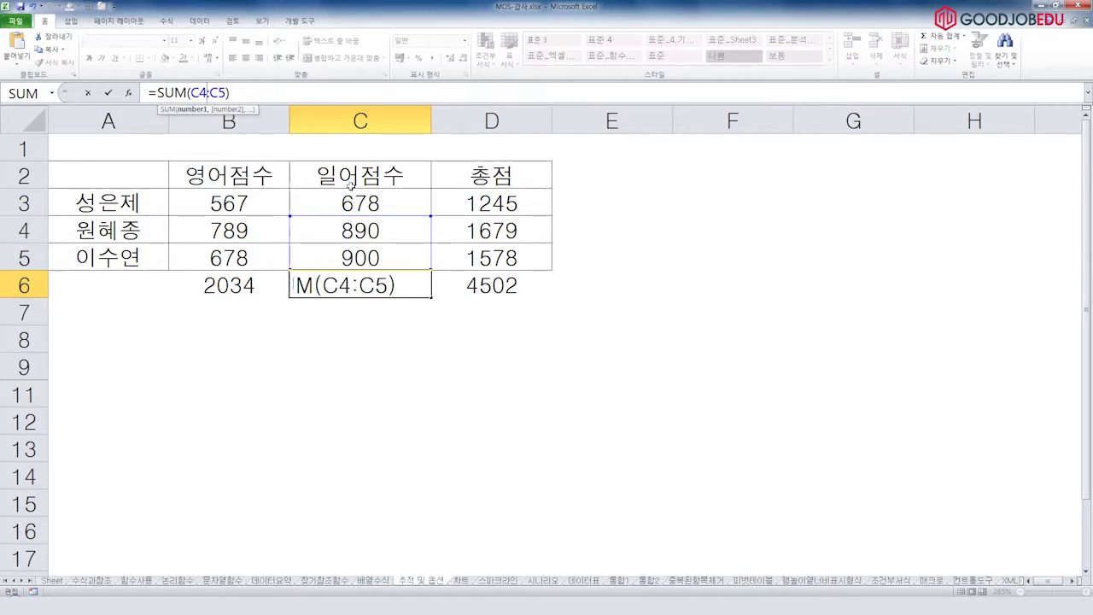
key("Return")
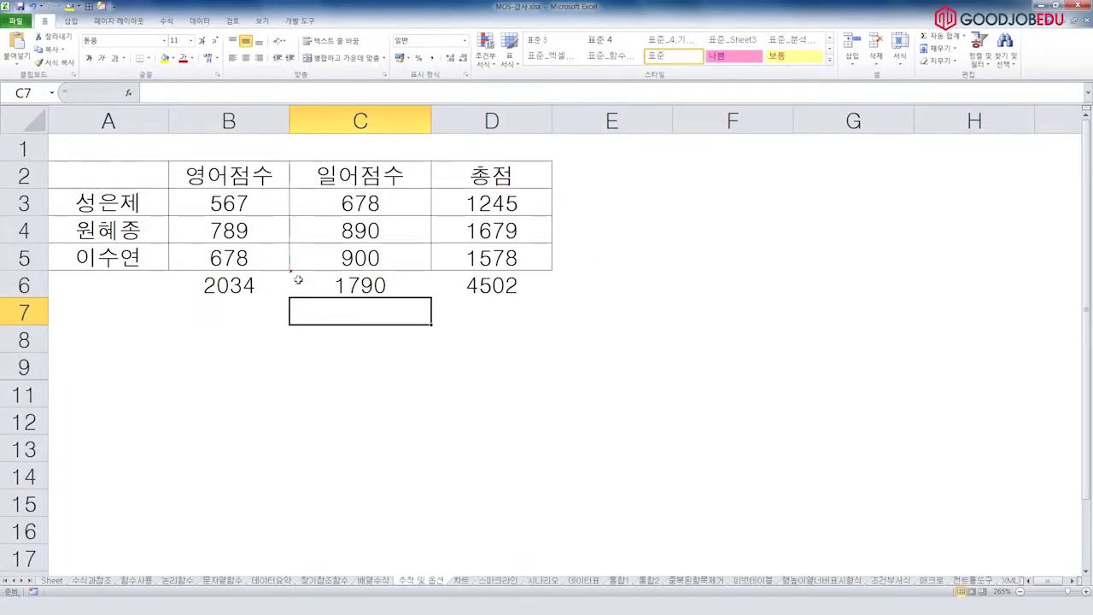
left_click(341, 285)
left_click(280, 277)
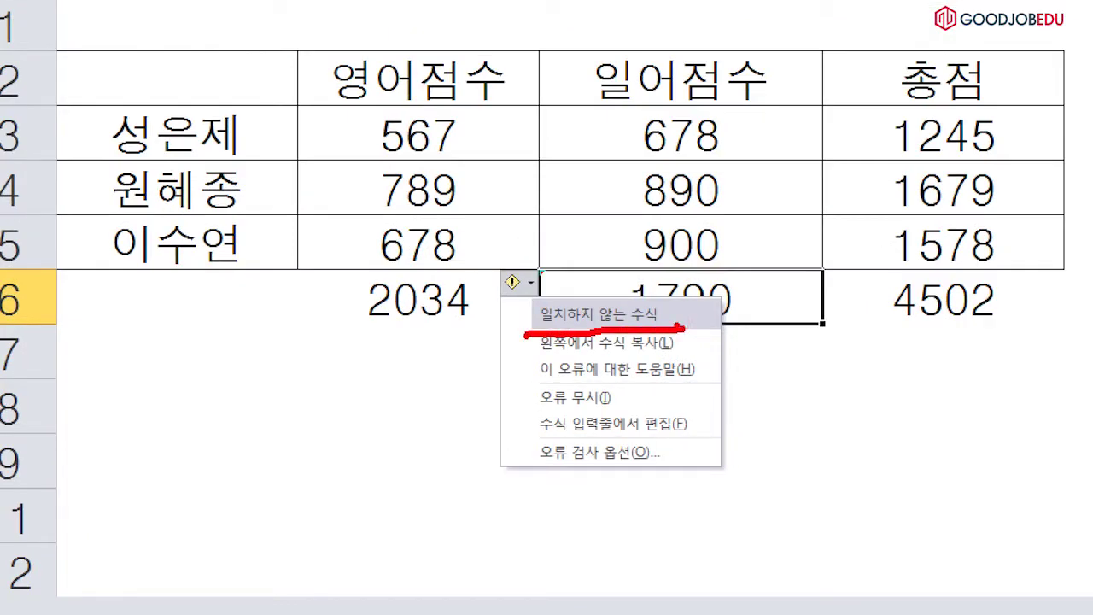
Compare C6 with B6 and read C6's Inconsistent Formula warning in its error menu.
left_click(236, 288)
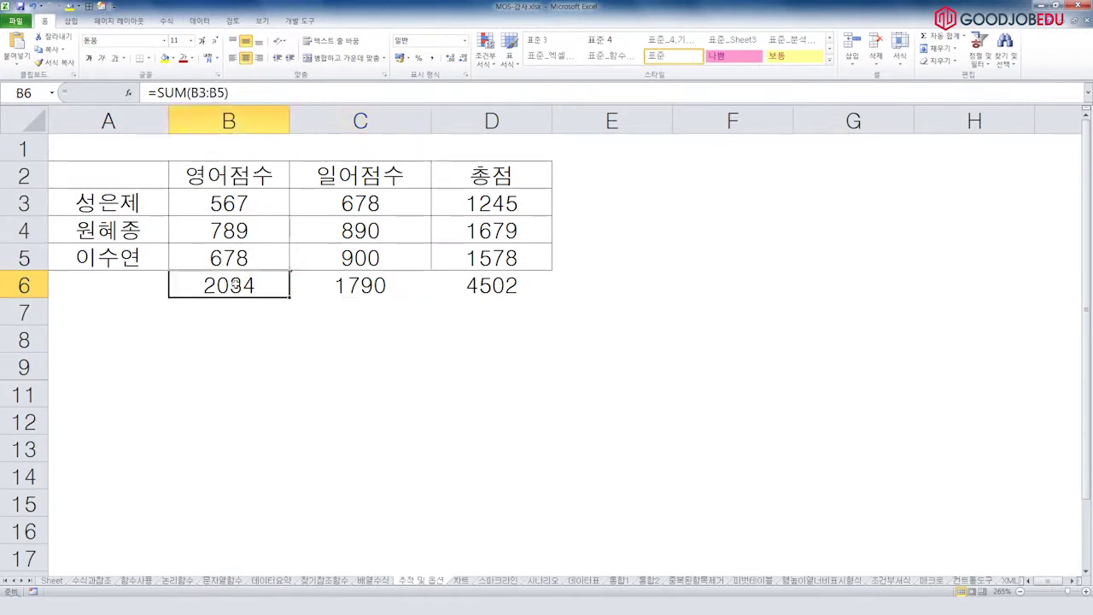
left_click(332, 285)
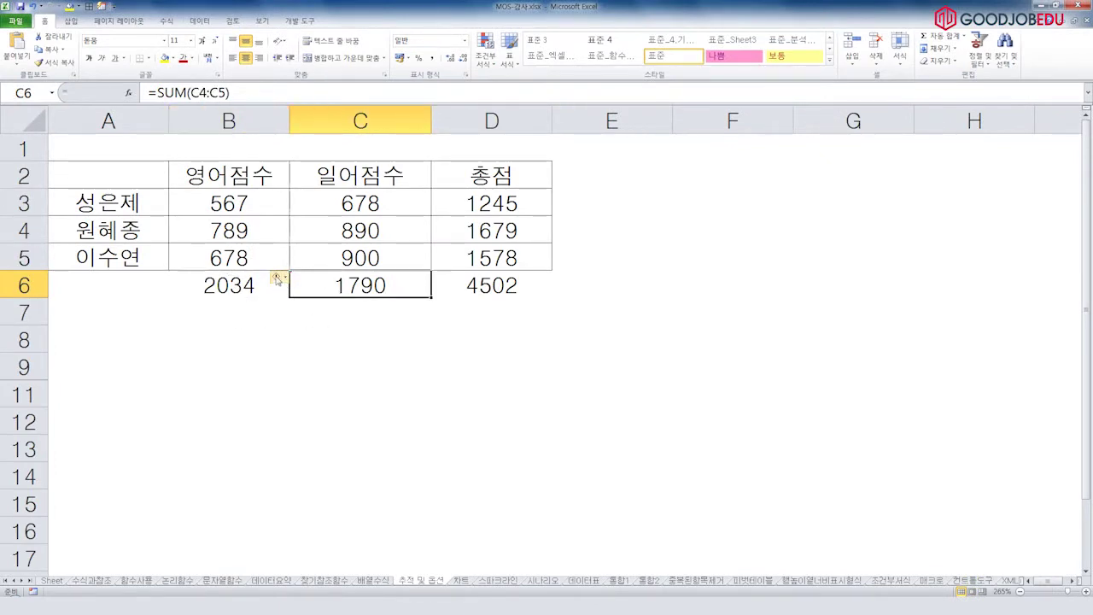
left_click(277, 278)
left_click(468, 350)
left_click(595, 282)
left_click(166, 23)
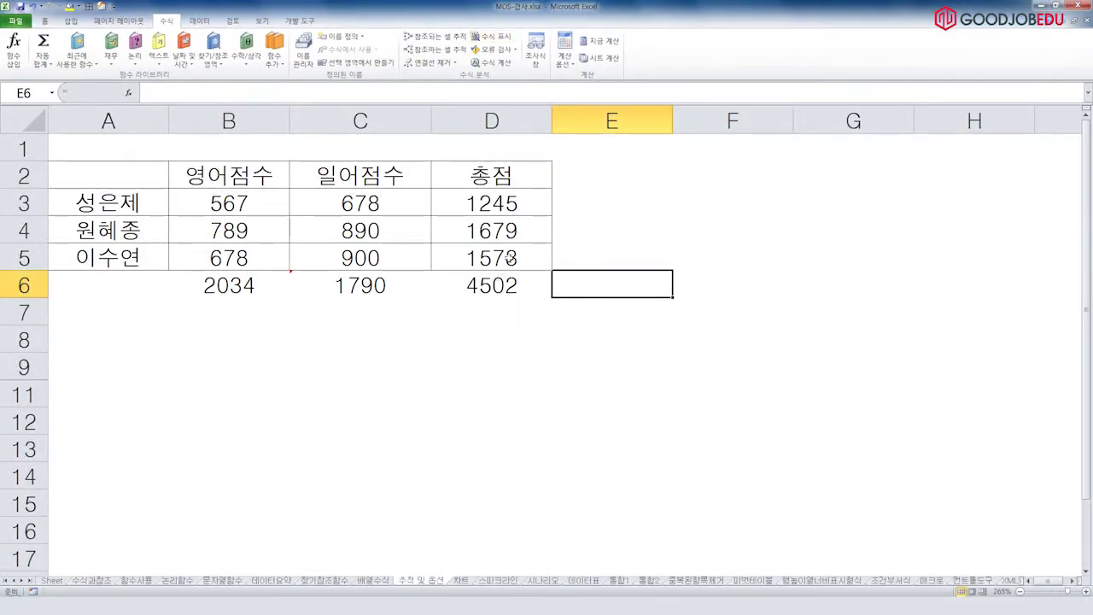
Run Error Checking and apply Copy Formula from Left, restoring C6 to =SUM(C3:C5) showing 2468.
left_click(495, 312)
left_click(595, 384)
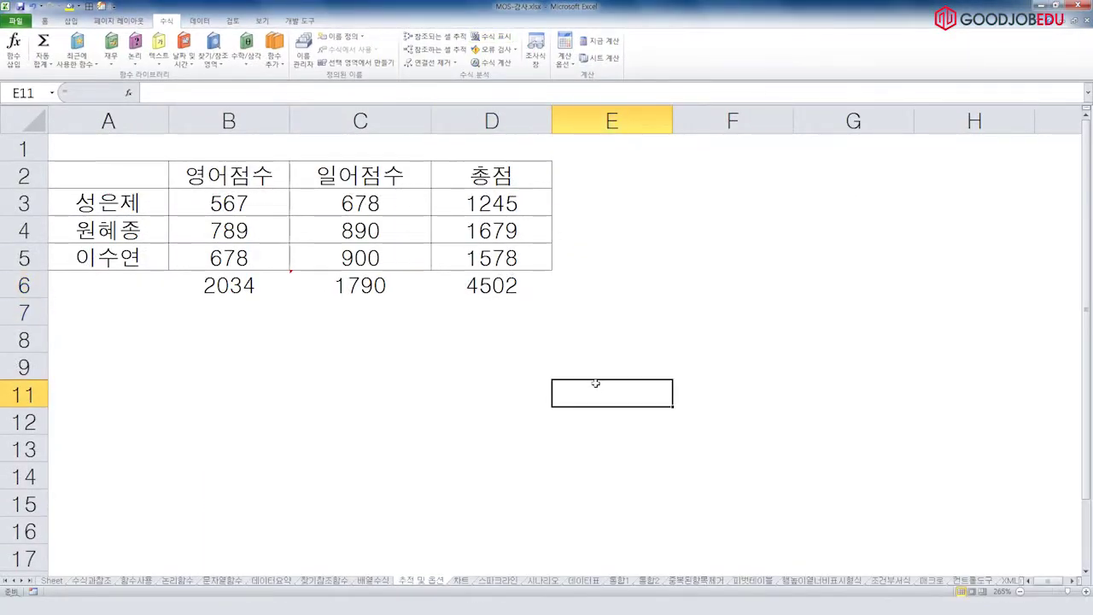
left_click(586, 348)
left_click(605, 427)
left_click(603, 473)
left_click(374, 469)
left_click(681, 399)
left_click(354, 459)
left_click(616, 411)
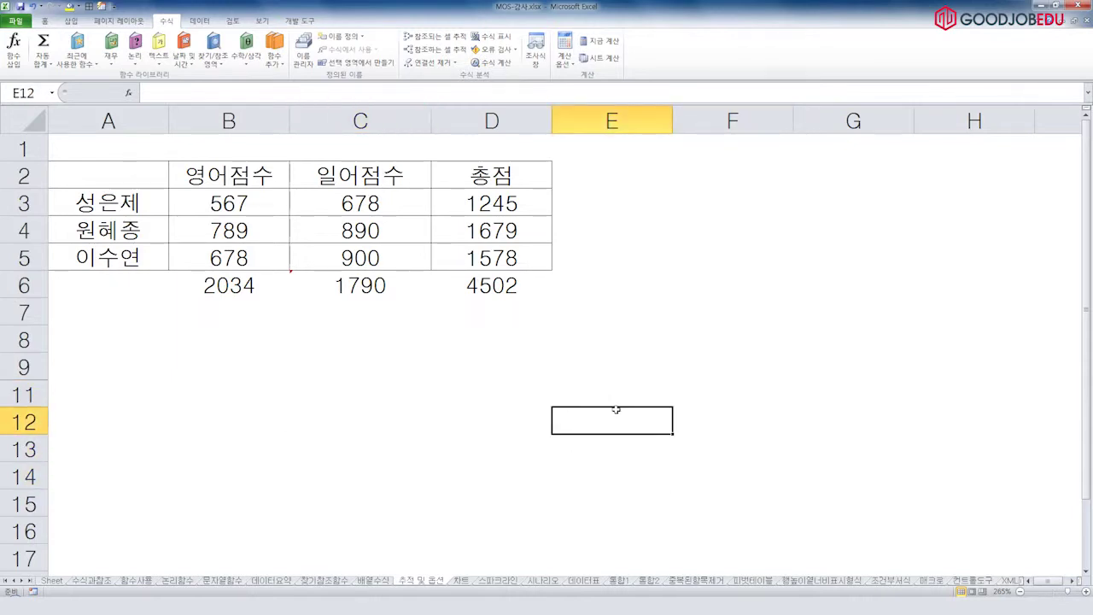
left_click(495, 50)
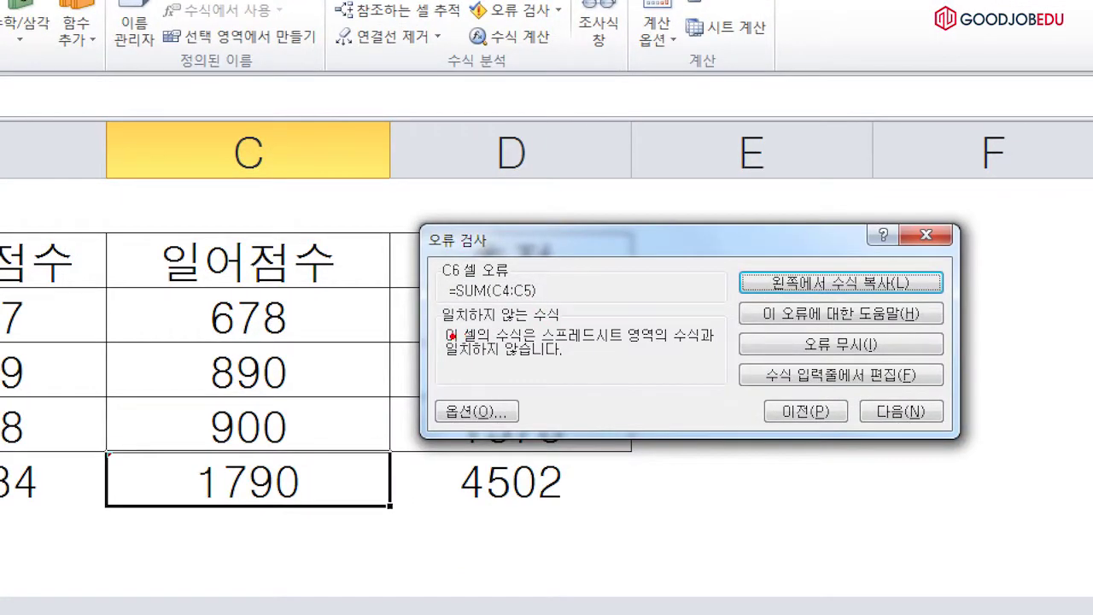
left_click_drag(454, 211, 522, 211)
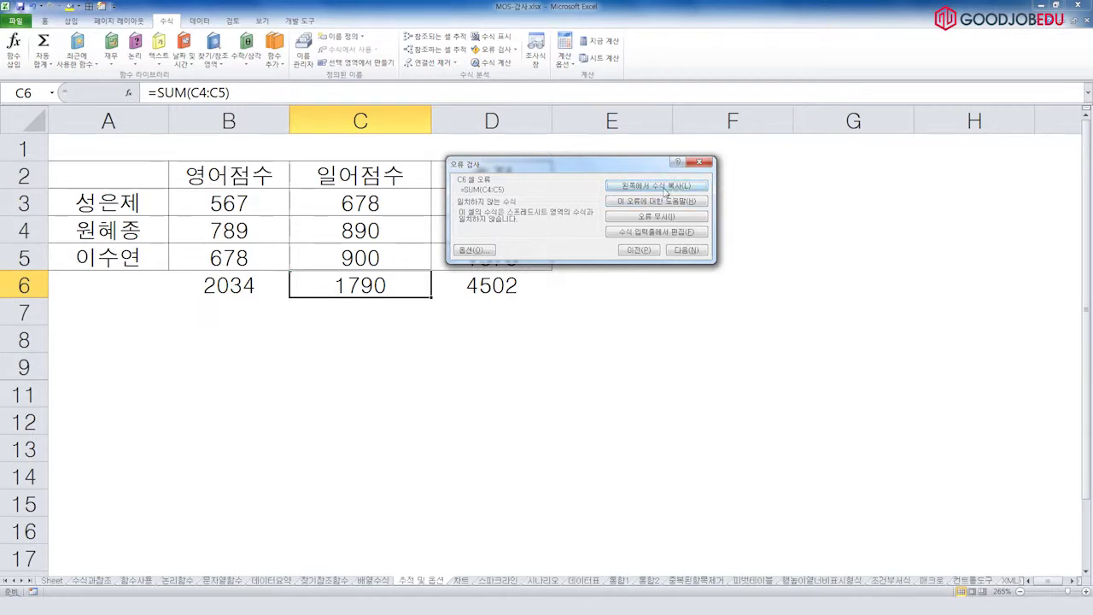
left_click(664, 186)
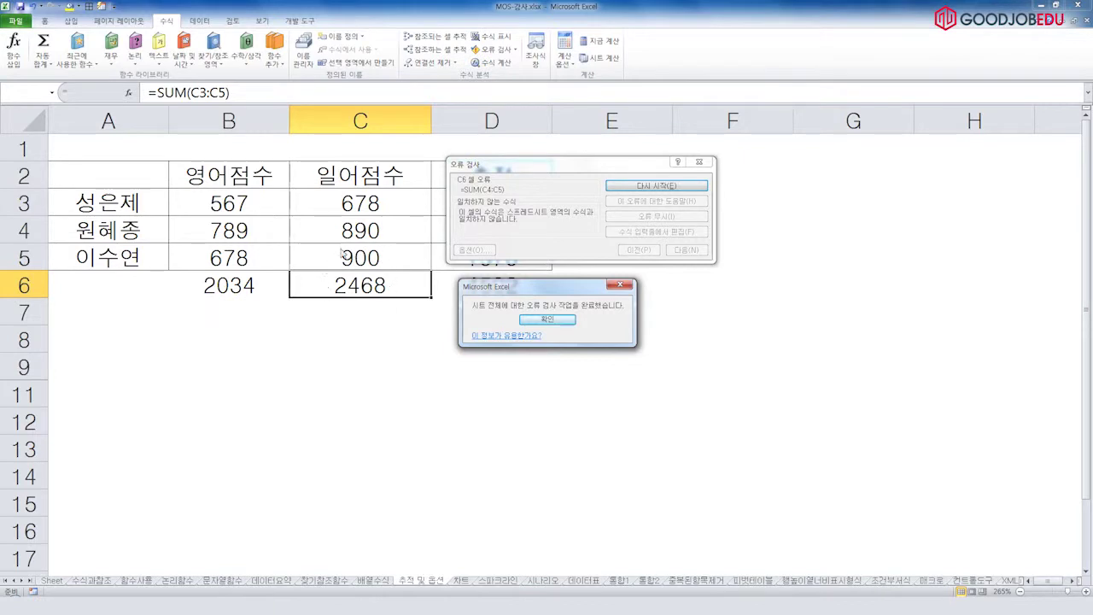
left_click(552, 321)
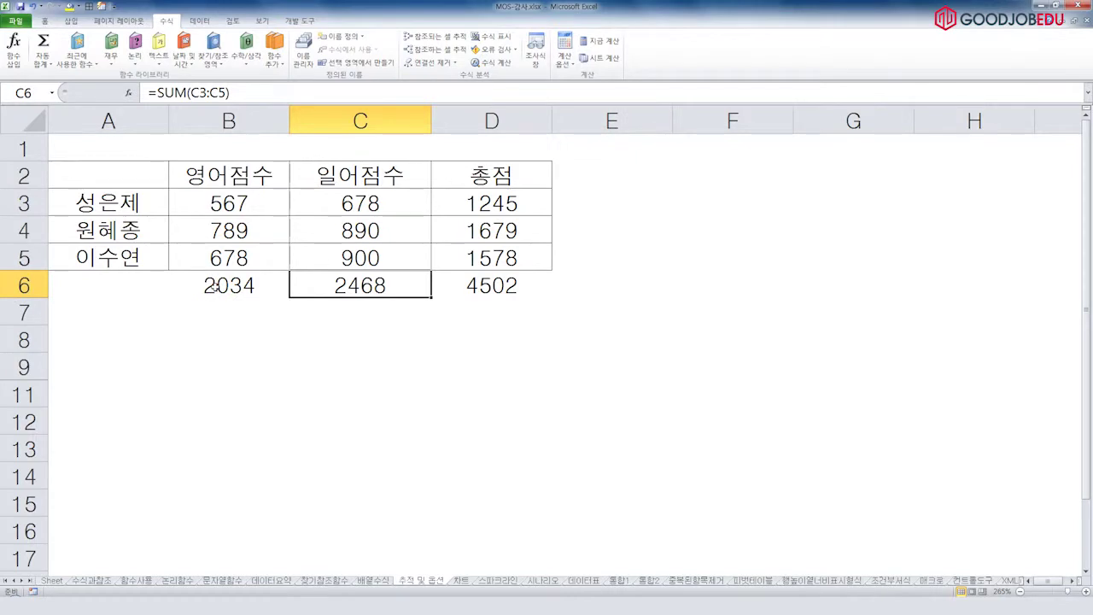
Clear the row 6 totals in B6:D6.
left_click_drag(214, 287, 521, 286)
key("Delete")
left_click(554, 321)
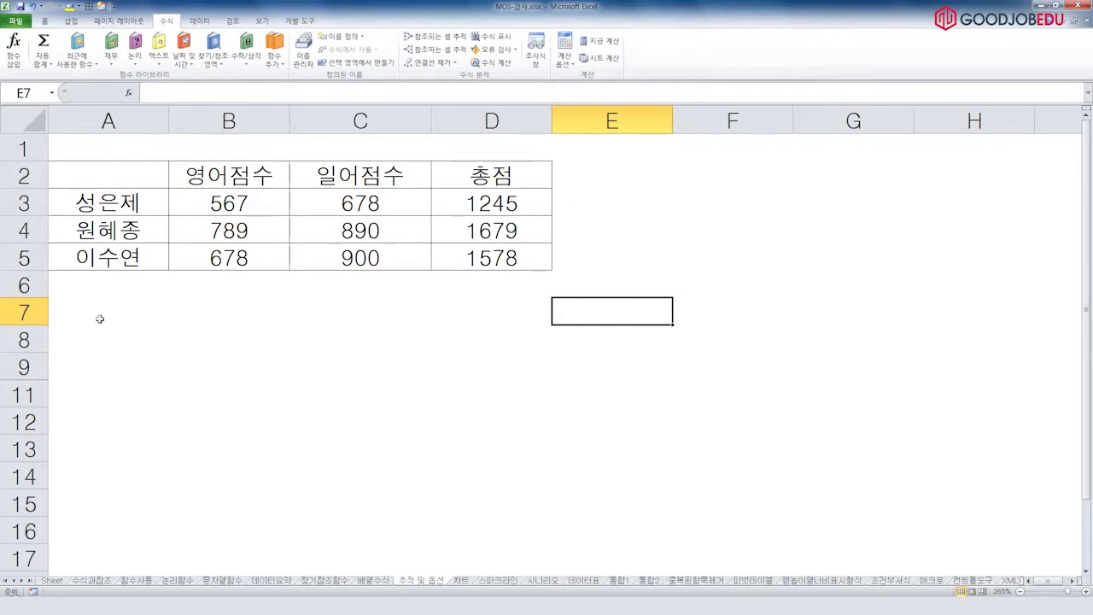
Unhide row 10 with the 평균 label.
left_click_drag(24, 367, 24, 395)
right_click(104, 382)
left_click(195, 540)
left_click(491, 449)
Enter =AVERAGE(D3:D5) in D10, showing 1500.667.
left_click(486, 399)
type("=av")
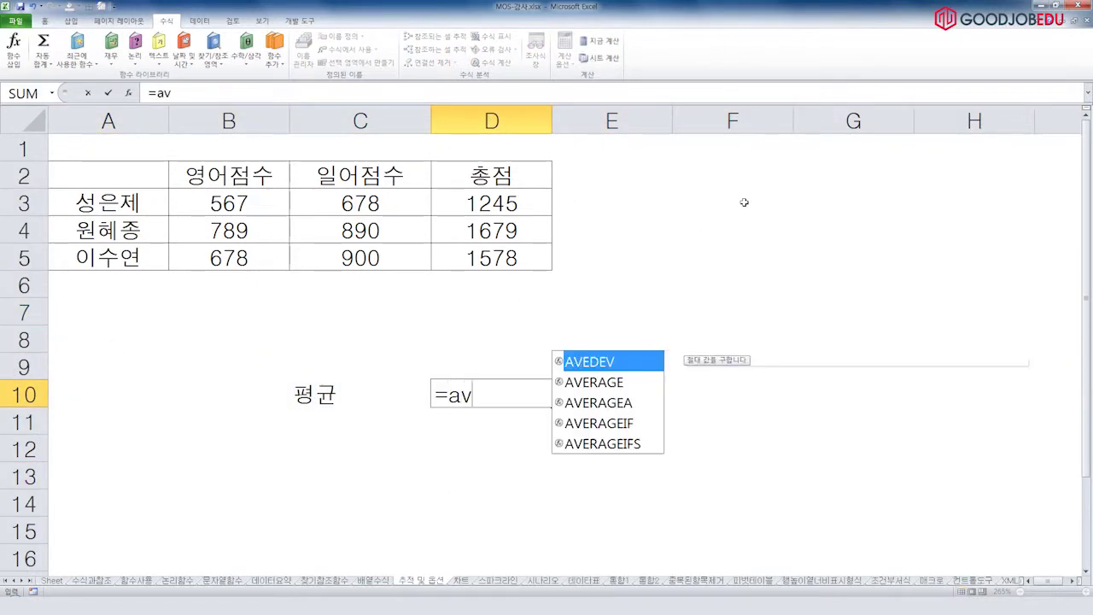
type("earg")
key("BackSpace")
key("BackSpace")
key("BackSpace")
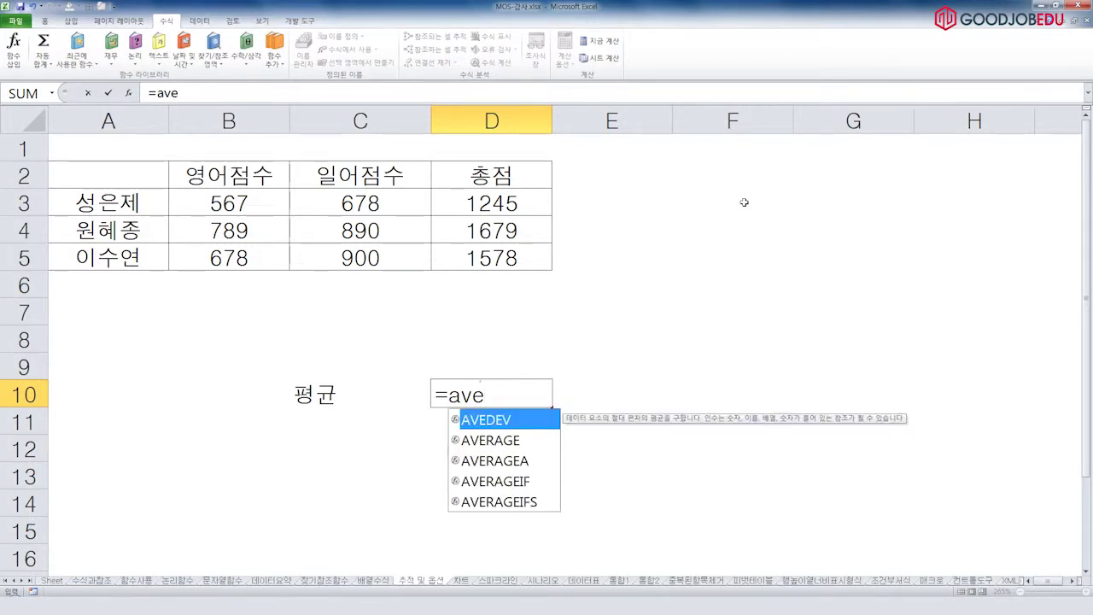
type("e")
key("BackSpace")
type("rage(")
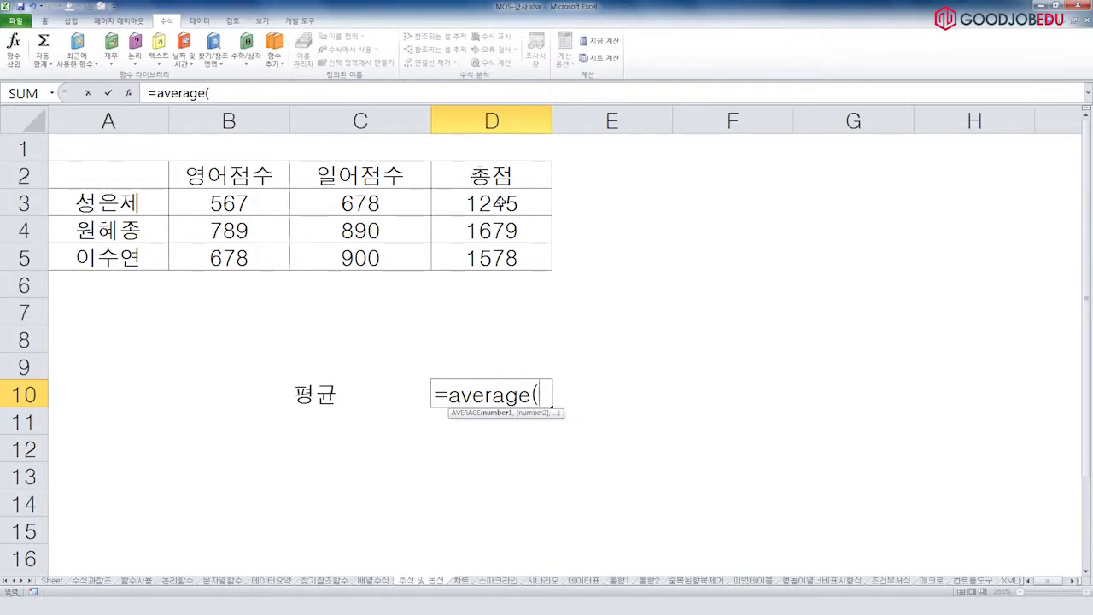
left_click_drag(501, 203, 504, 255)
key("Return")
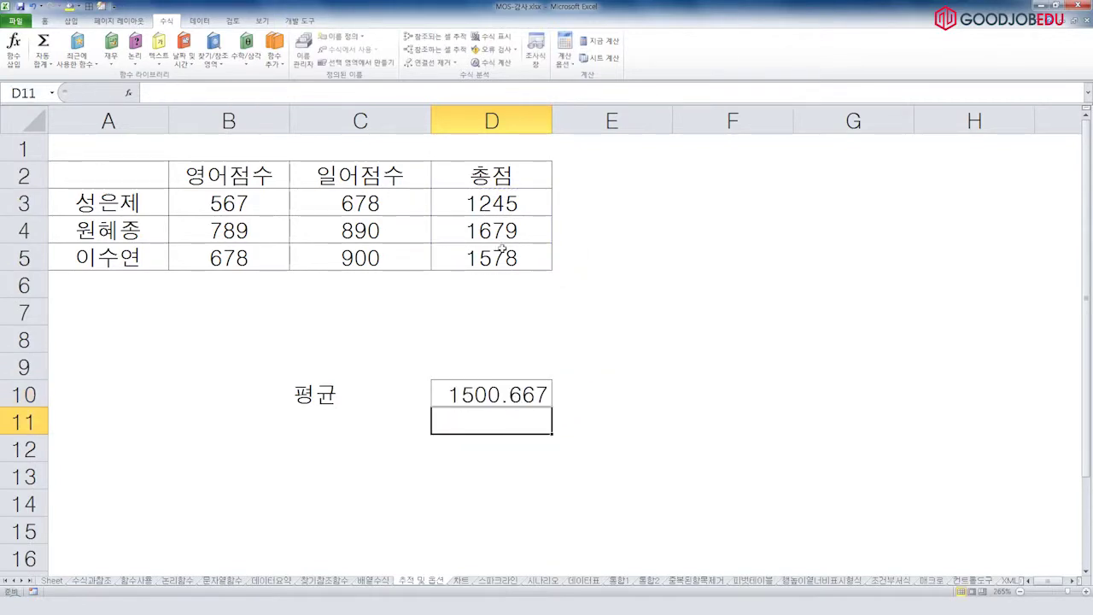
left_click(528, 393)
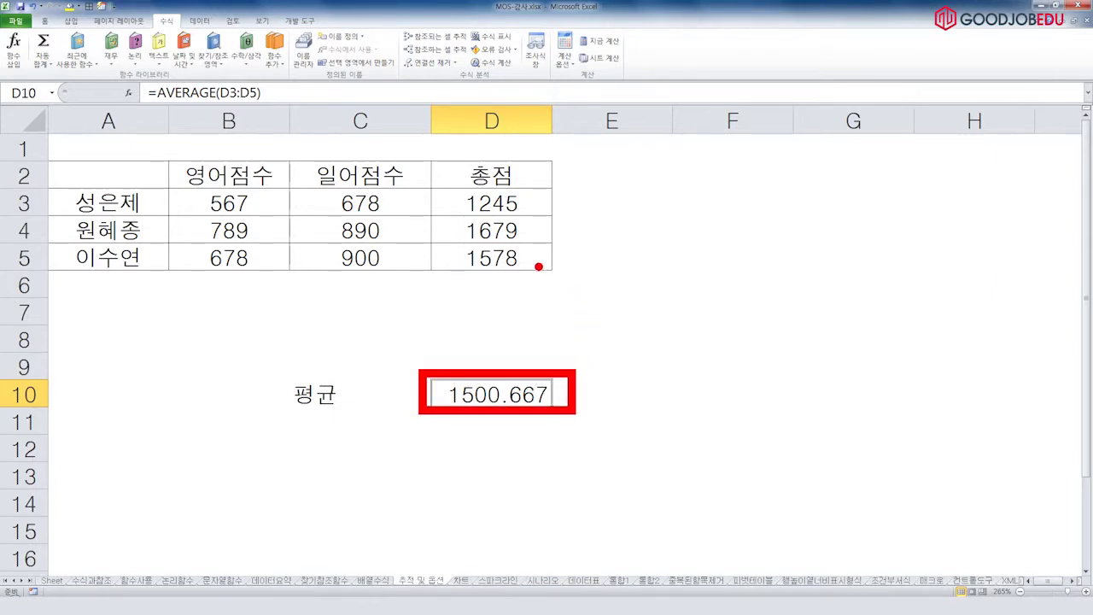
mouse_move(488, 278)
left_mouse_down()
mouse_move(460, 267)
mouse_move(498, 287)
left_mouse_up()
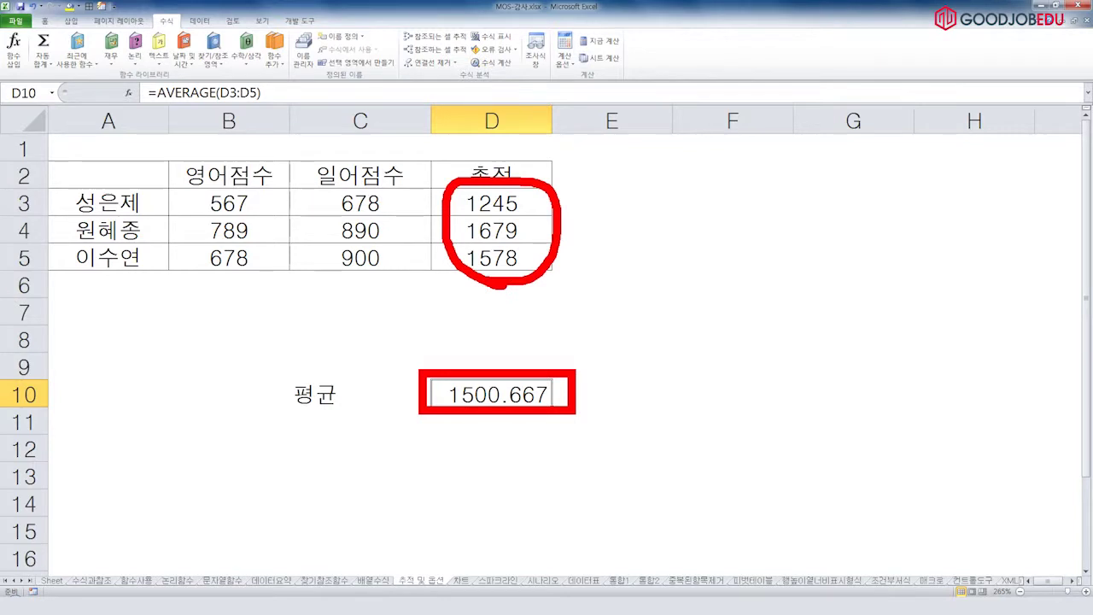
Trace D10's average back through D3:D5 to the B and C scores, then clear the arrows.
key("Escape")
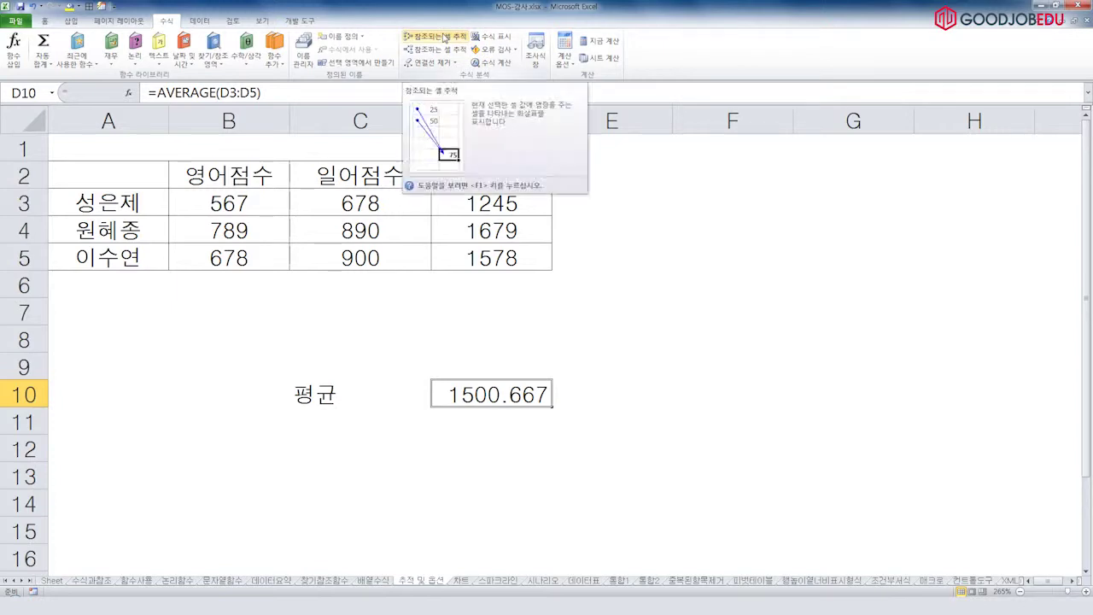
left_click(444, 37)
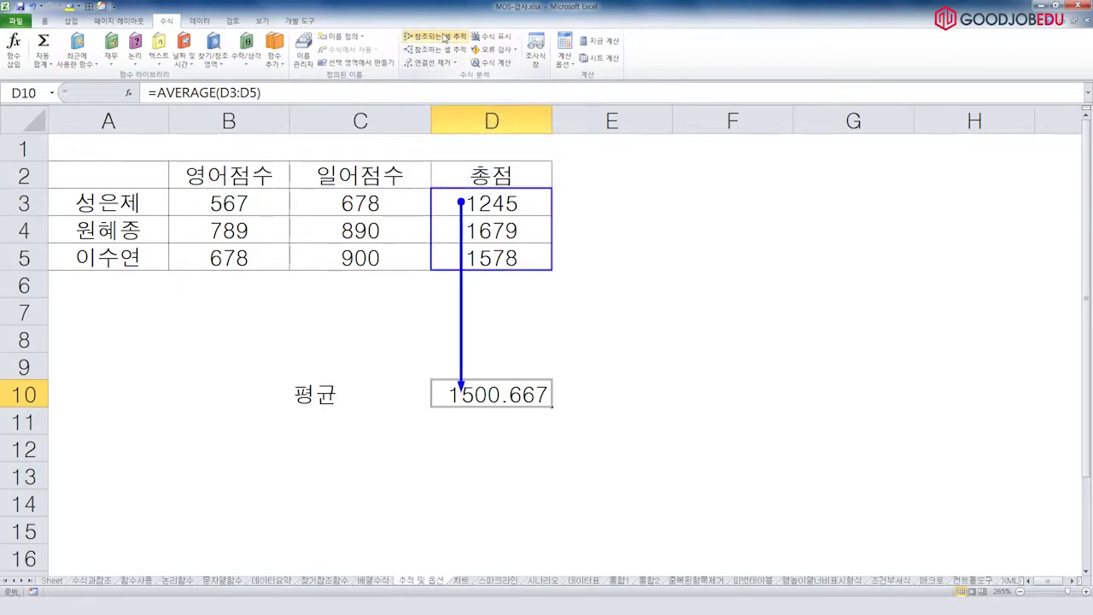
left_click(444, 37)
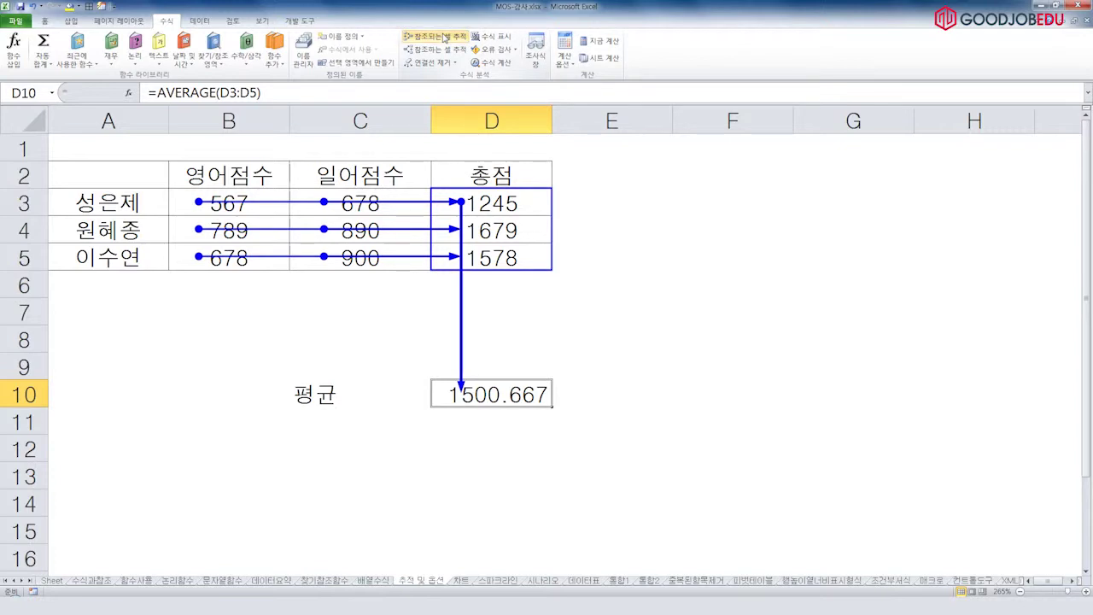
left_click(444, 37)
Trace B3's (567) dependents two levels through D3 to D10, then remove all arrows.
left_click(427, 62)
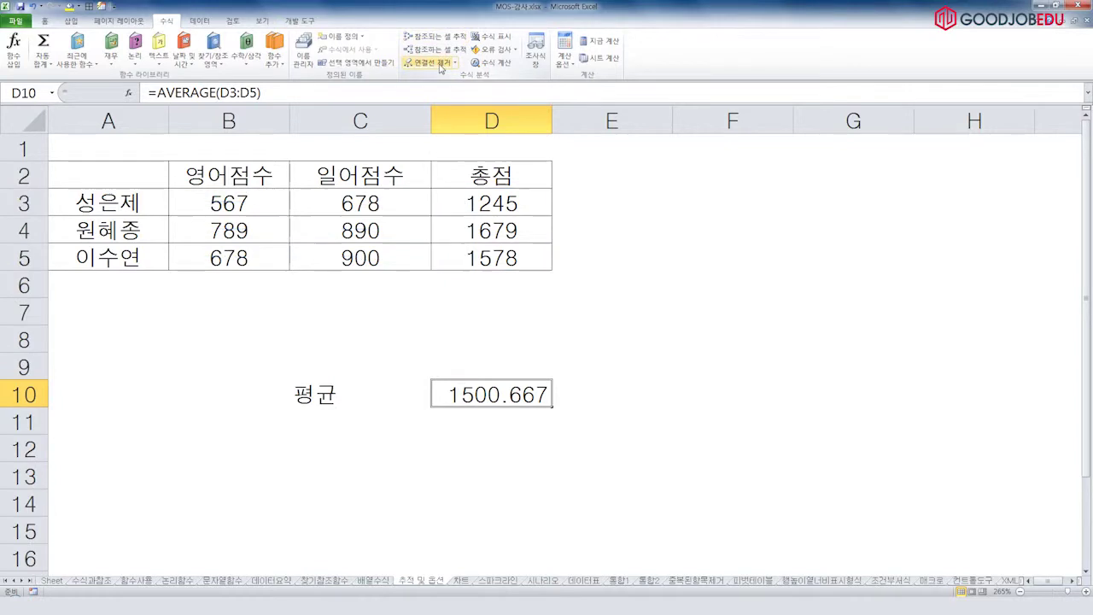
left_click(239, 203)
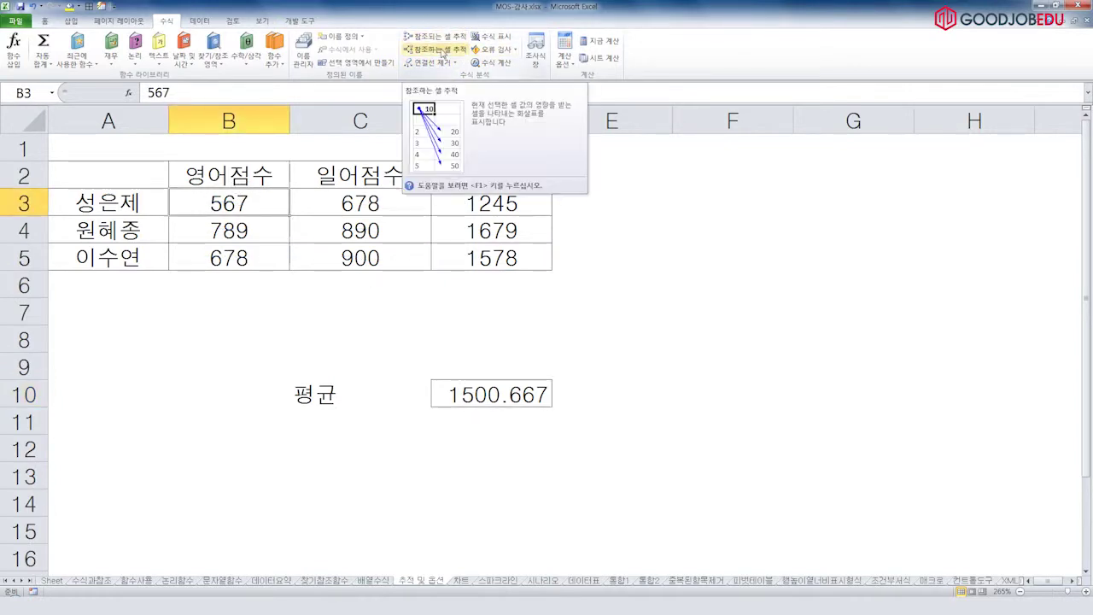
left_click(443, 53)
left_click(443, 53)
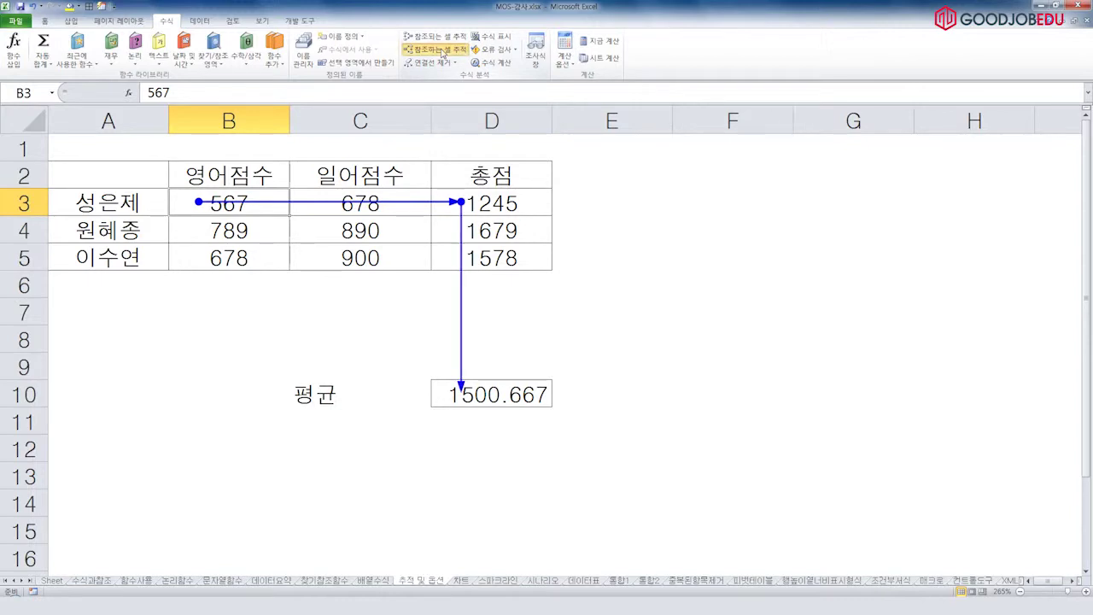
left_click(432, 62)
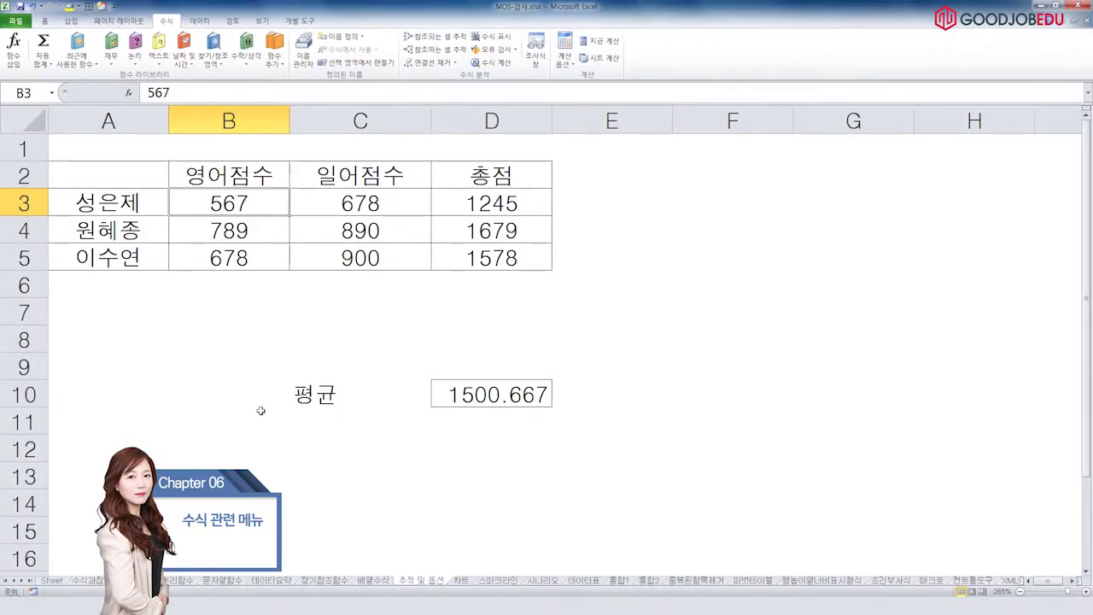
right_click(31, 395)
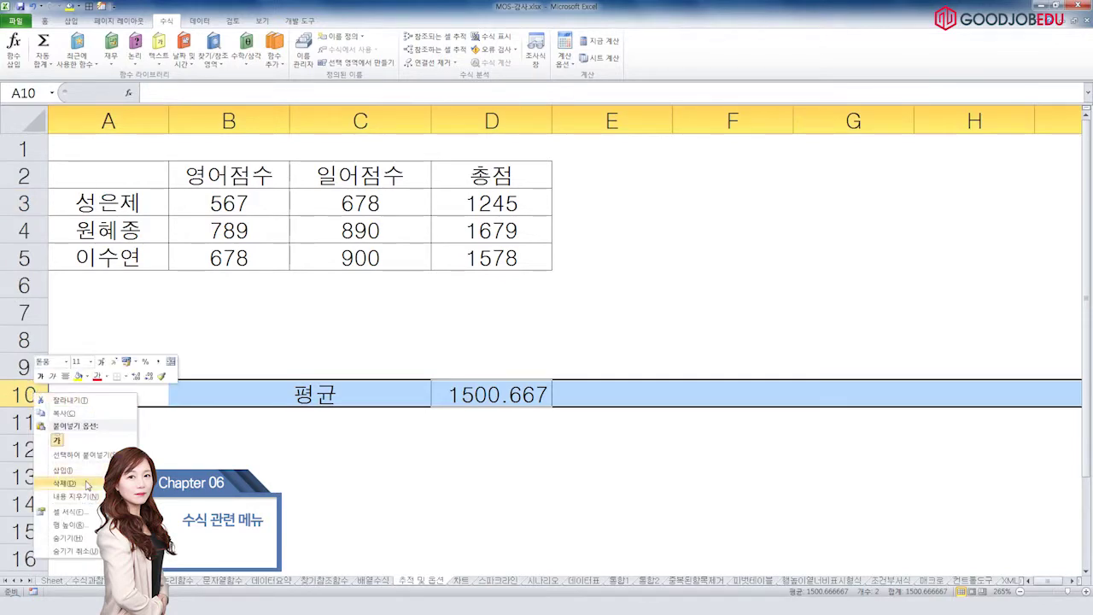
Delete the 평균 row and clear the totals in D4:D5.
left_click(64, 483)
left_click(488, 252)
left_click_drag(508, 227, 513, 267)
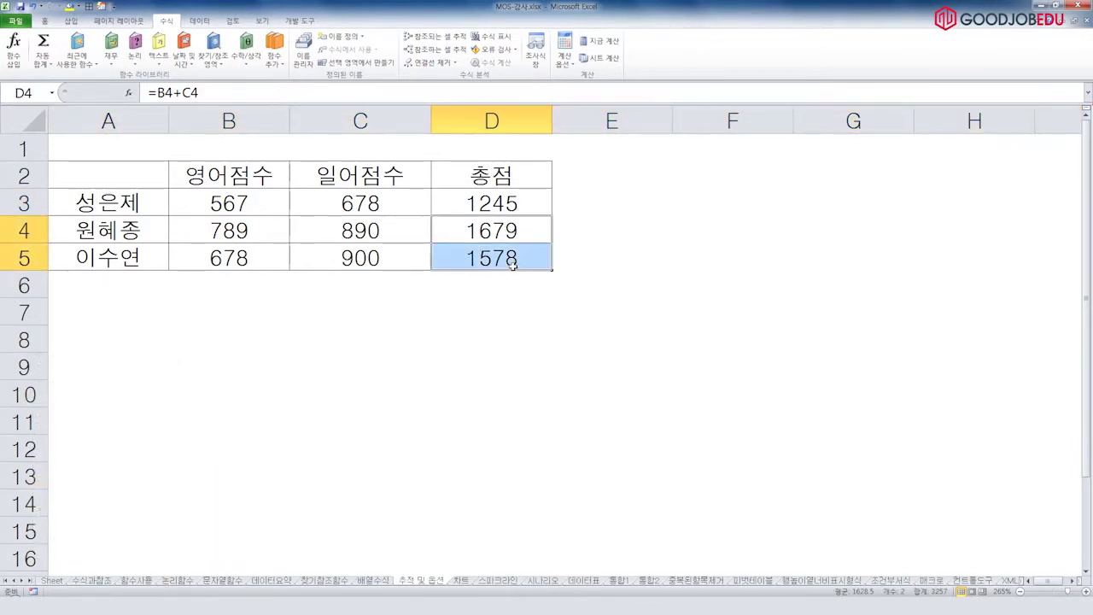
key("Delete")
Change D3's formula to =B3+C2 so it shows #VALUE!
left_click(504, 203)
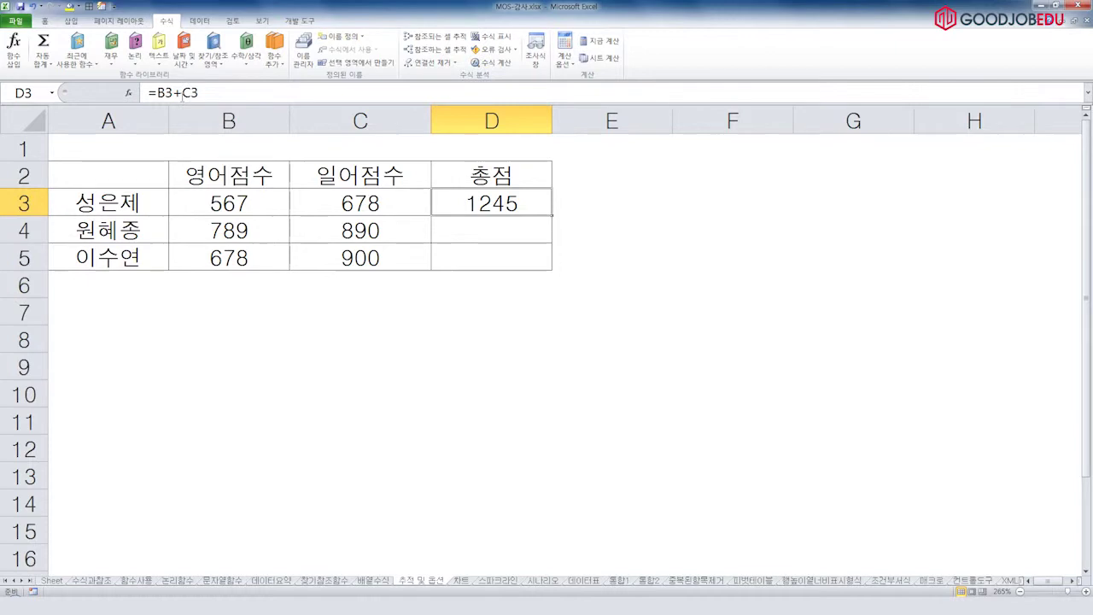
double_click(504, 202)
left_click(382, 182)
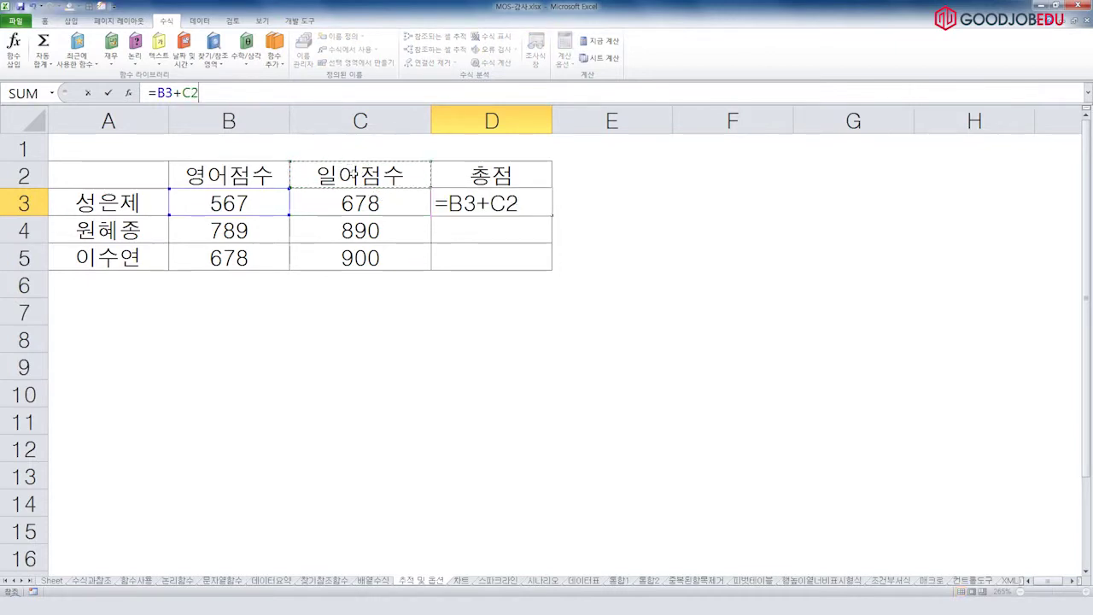
key("Return")
left_click(495, 200)
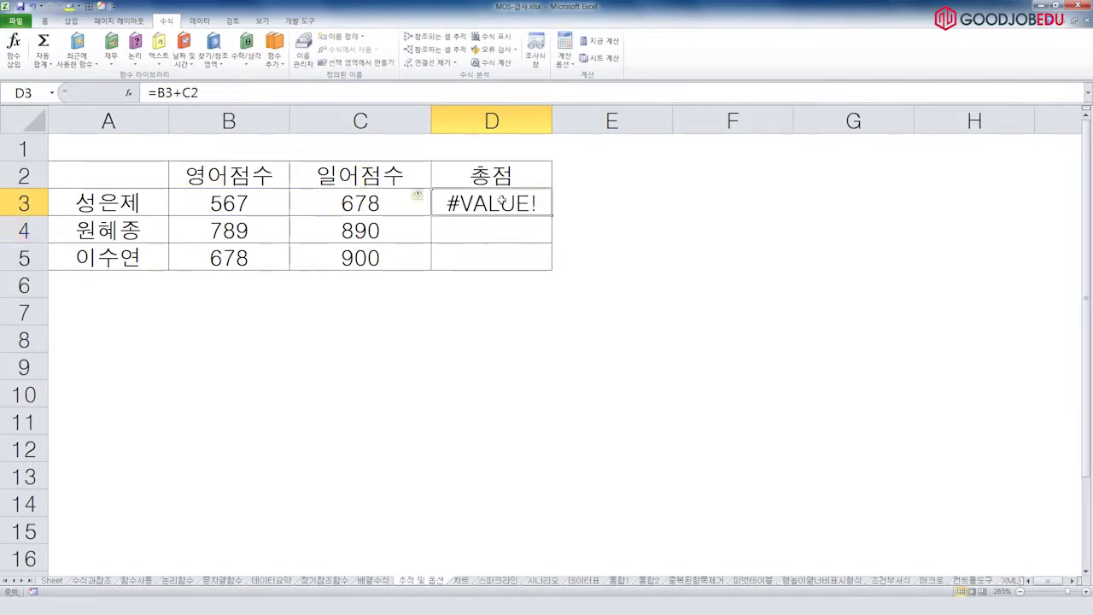
left_click(621, 211)
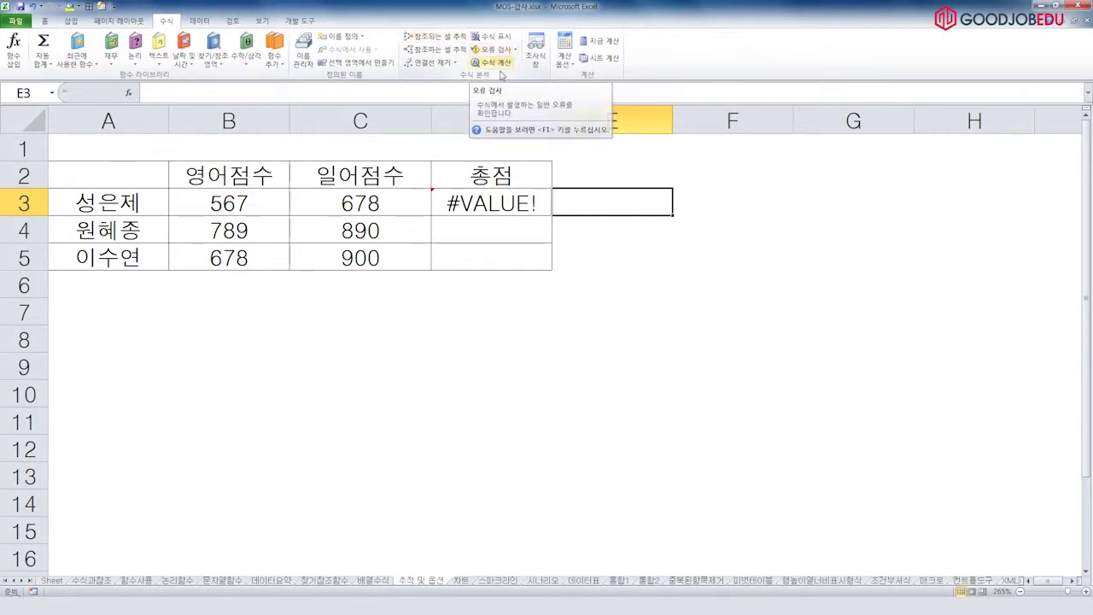
Run Evaluate Formula on C5, which holds 900, as a first look.
left_click(380, 309)
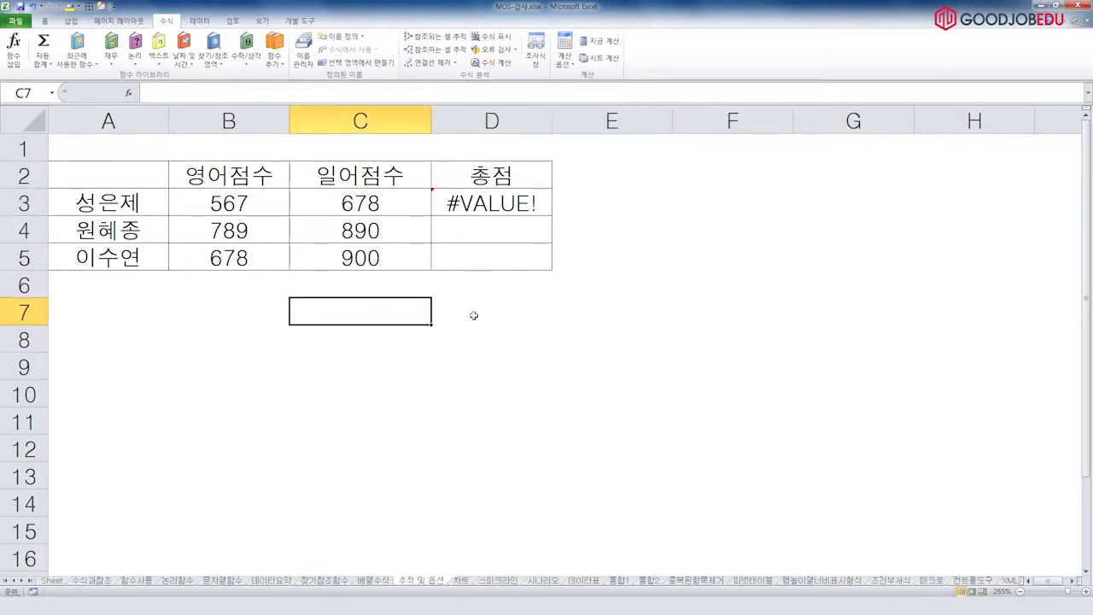
left_click(471, 312)
left_click(496, 196)
left_click(466, 318)
left_click(369, 318)
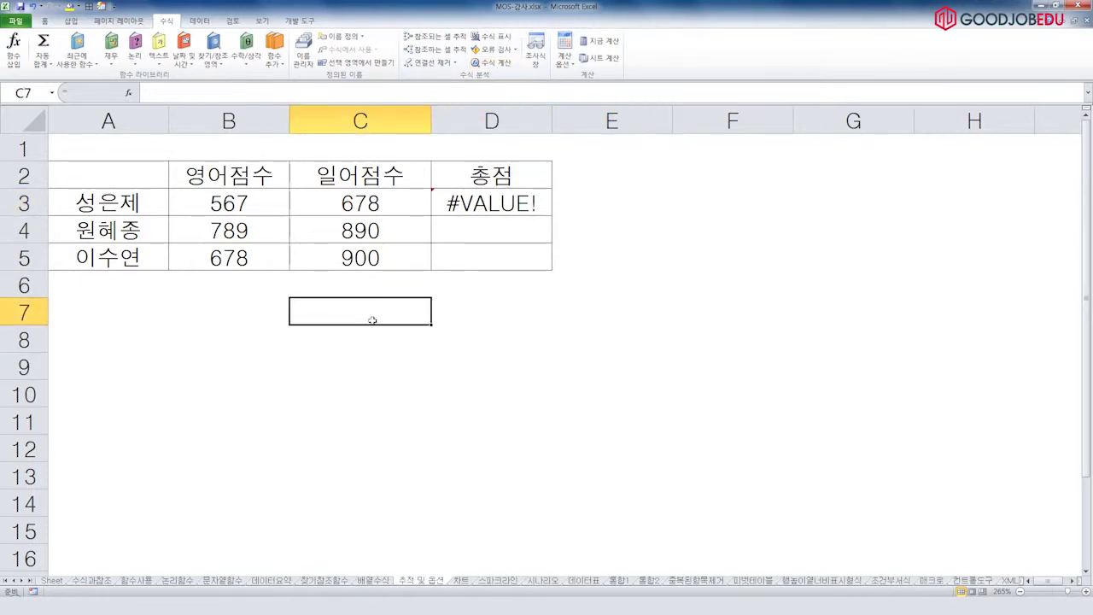
left_click(366, 257)
left_click(490, 62)
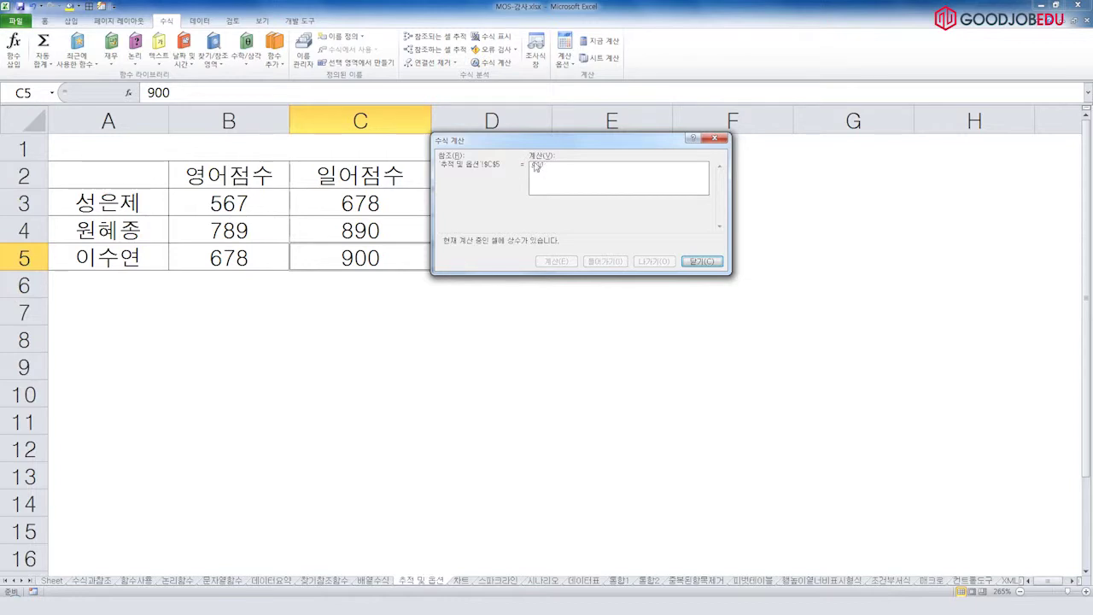
left_click(578, 331)
Evaluate D3's =B3+C2 step by step: 567 plus the heading text yields #VALUE!
left_click(461, 202)
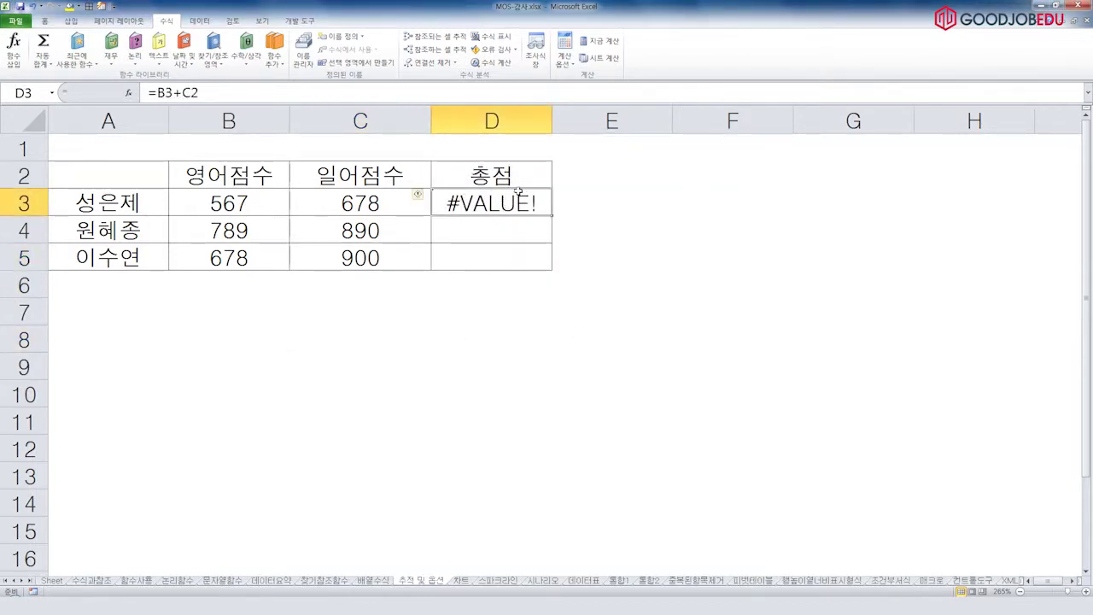
left_click(495, 63)
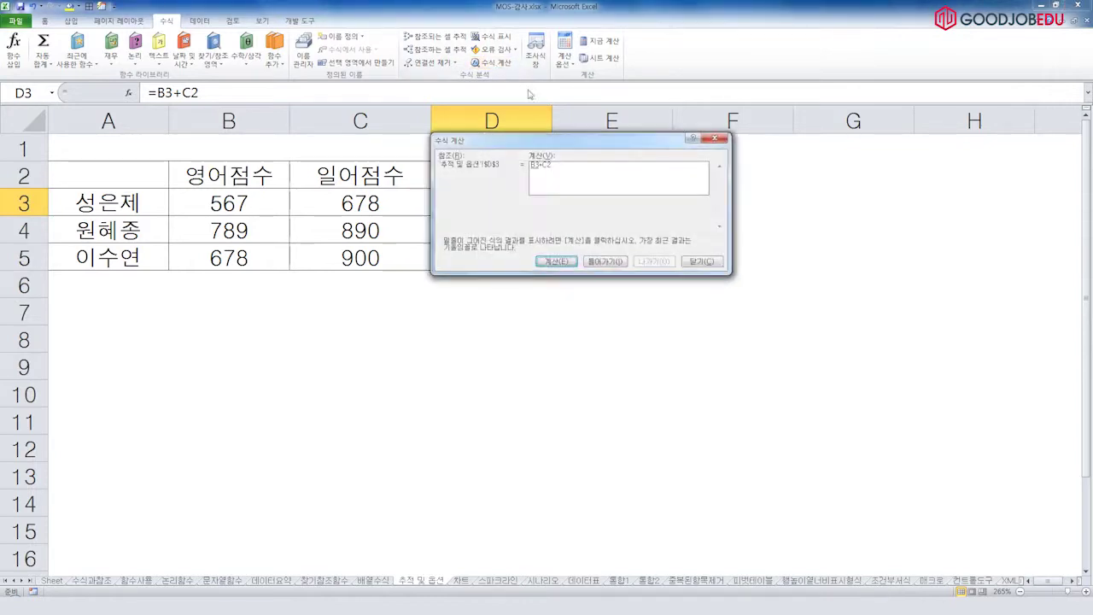
left_click_drag(541, 142, 599, 247)
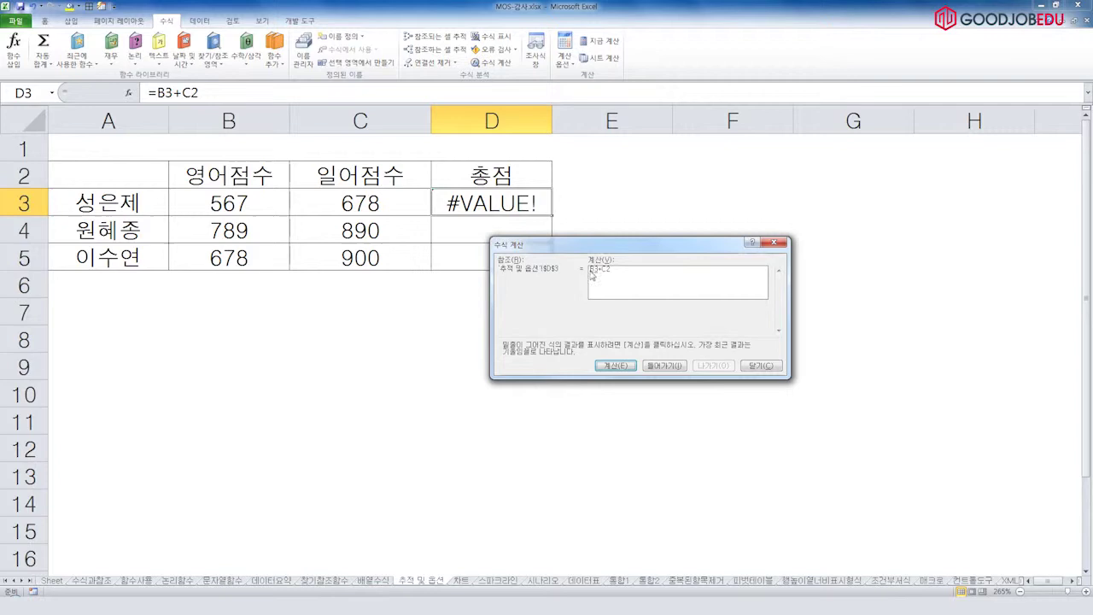
key("Return")
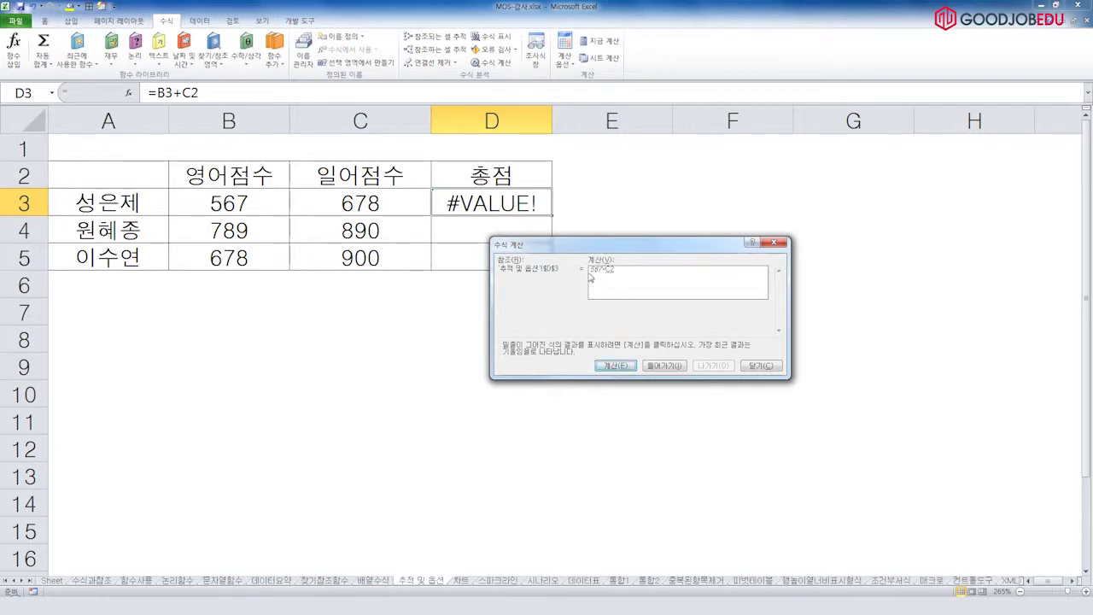
left_click(616, 366)
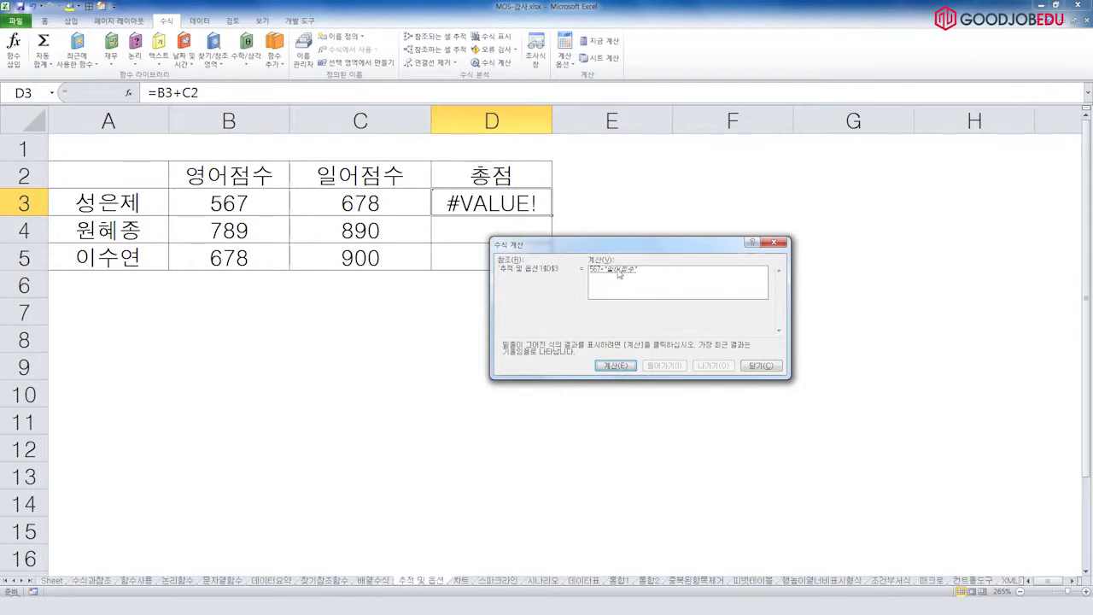
left_click(615, 367)
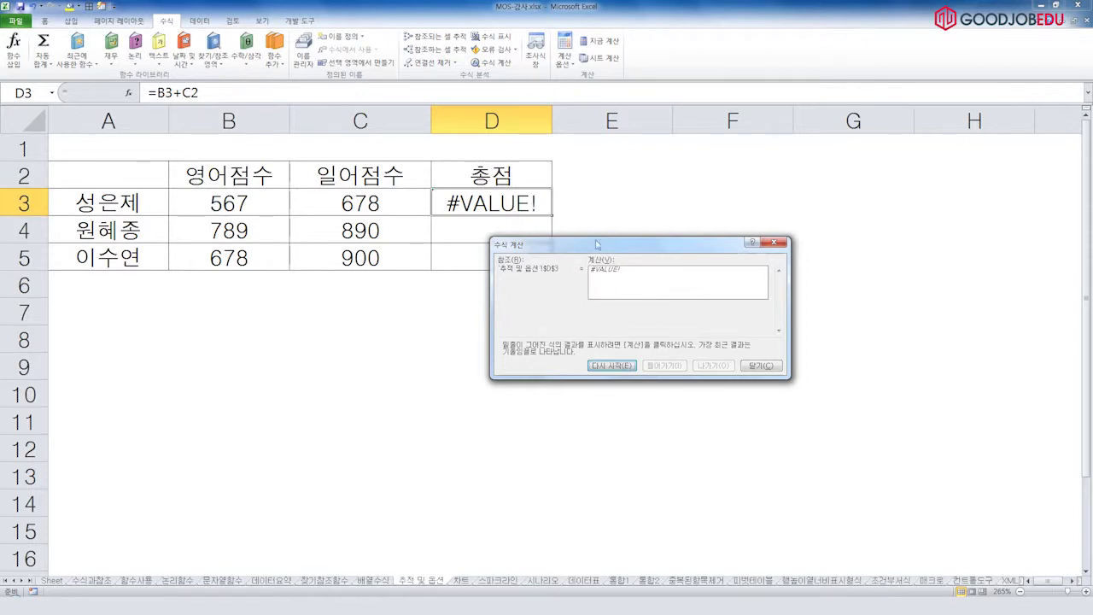
left_click_drag(613, 246, 605, 253)
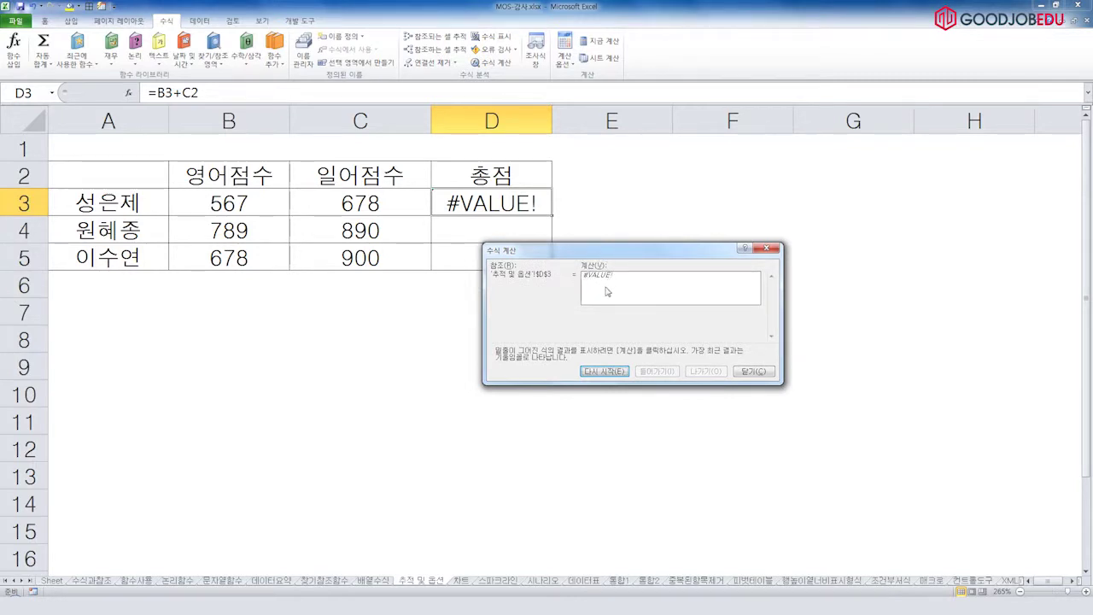
left_click_drag(604, 254, 583, 269)
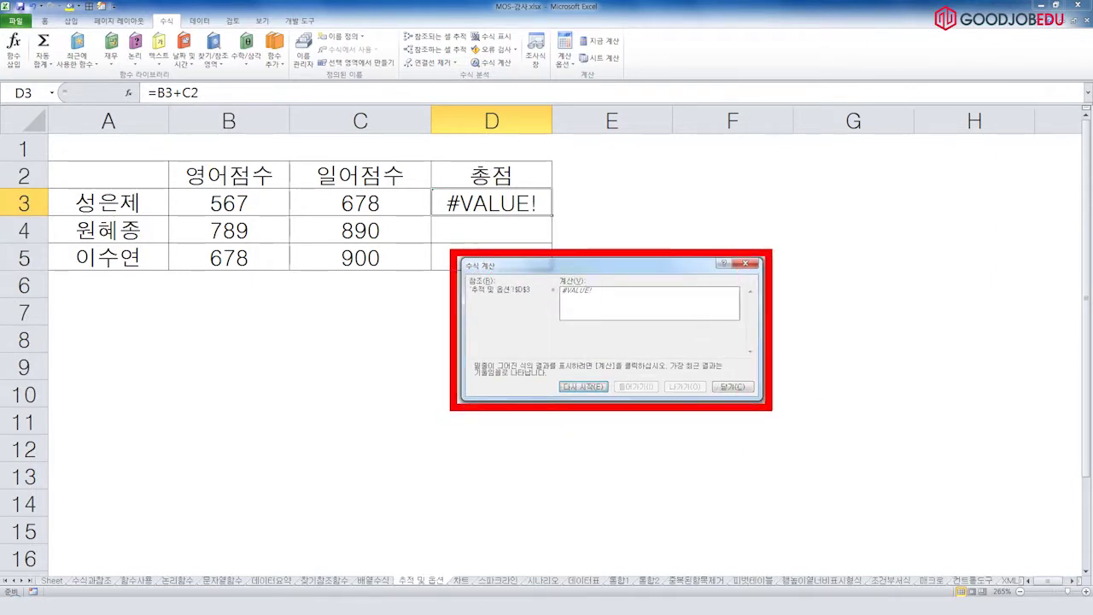
Close the evaluation and change D3's formula back to =B3+C3, giving 1245.
mouse_move(599, 268)
left_mouse_down()
mouse_move(595, 323)
mouse_move(589, 270)
left_mouse_up()
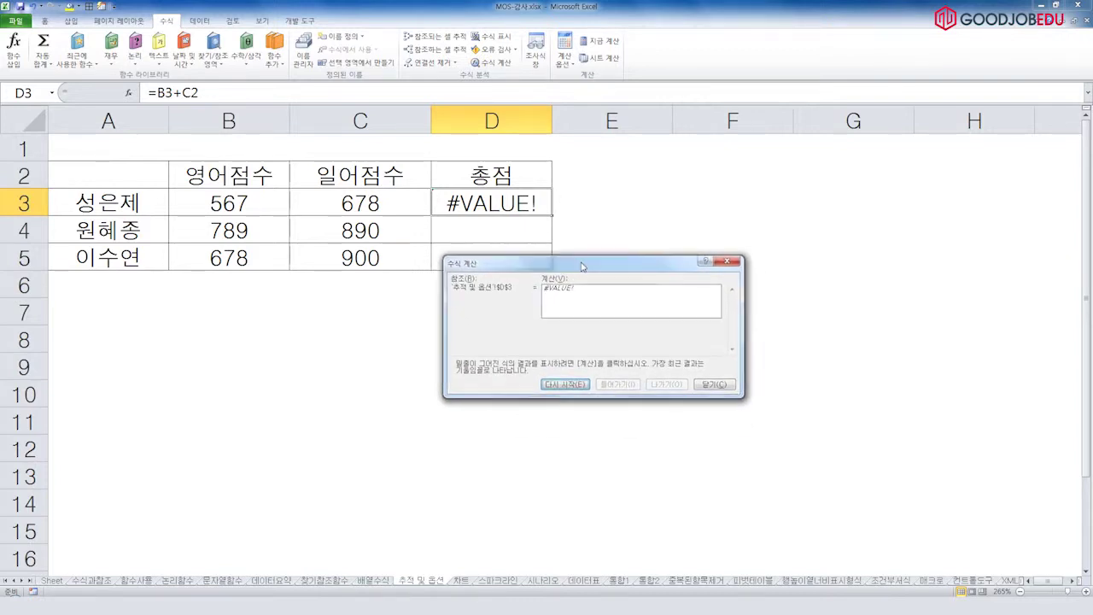
left_click(720, 386)
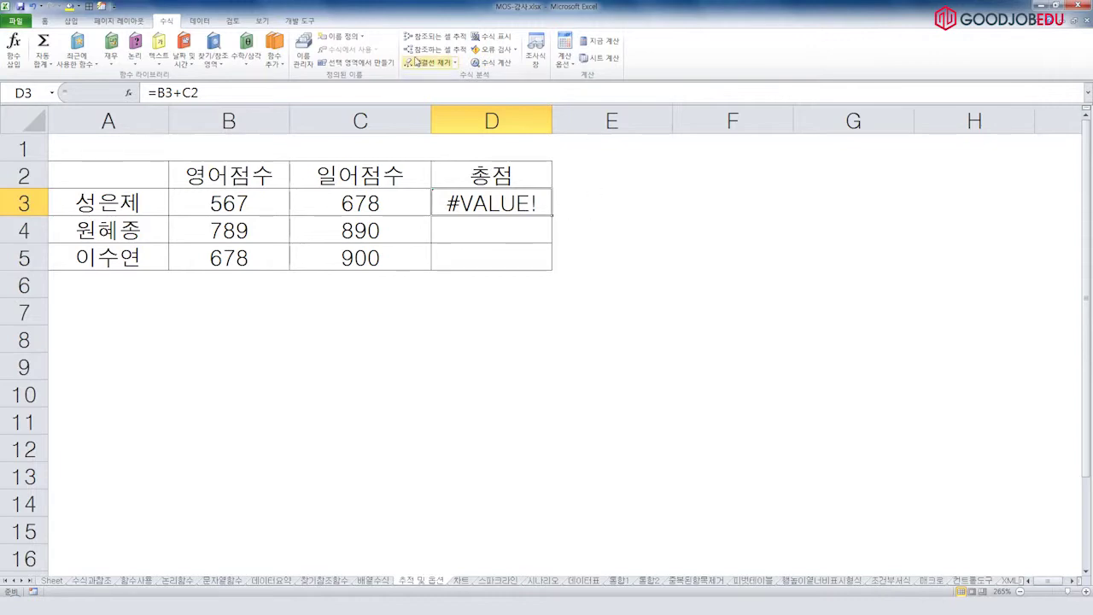
left_click(283, 92)
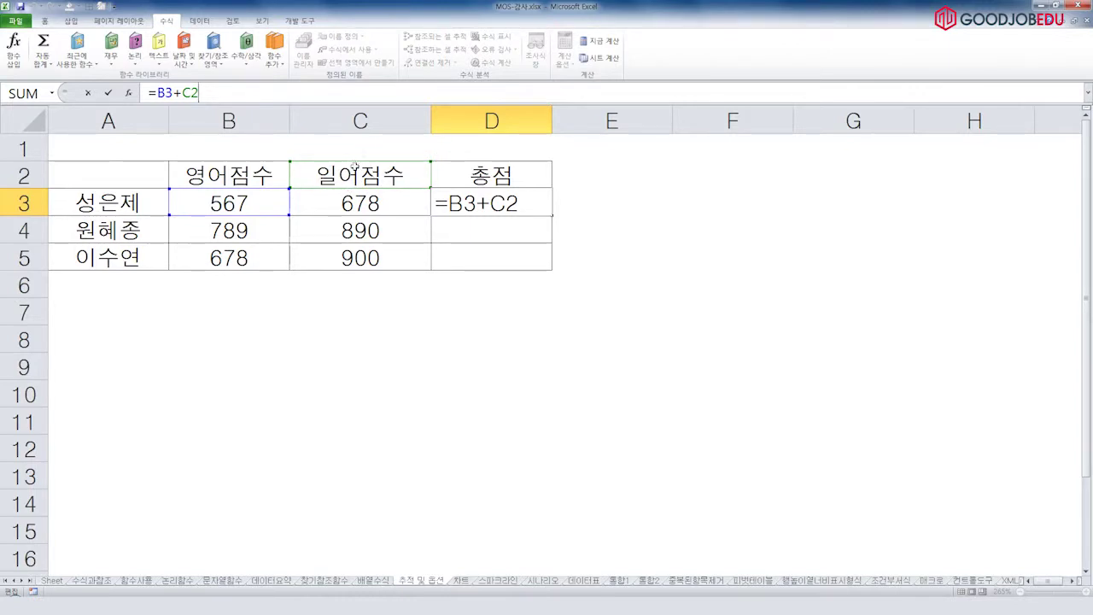
double_click(190, 92)
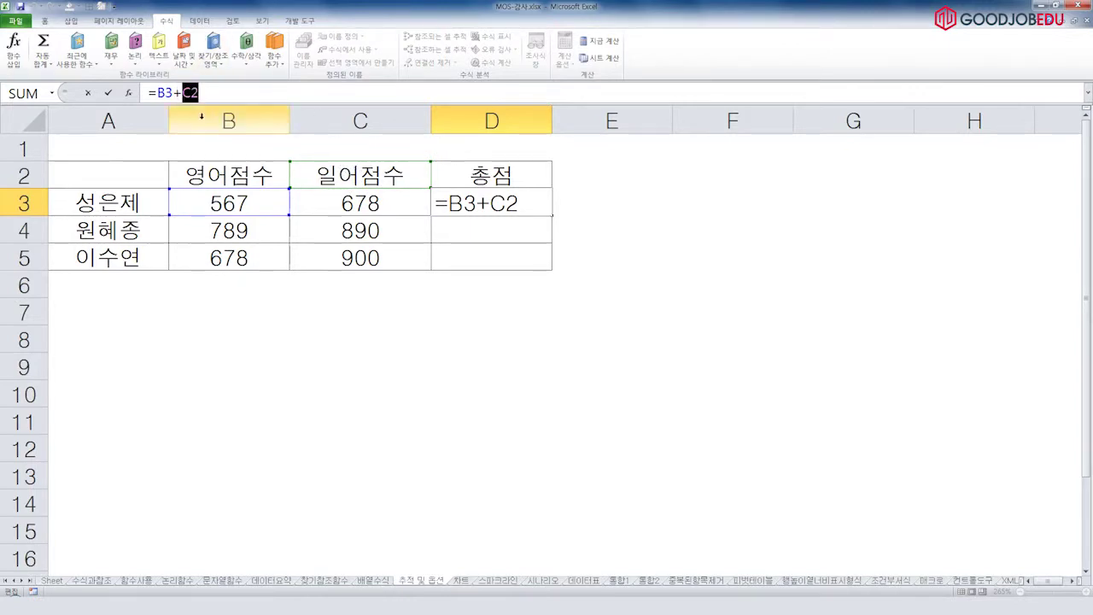
left_click(330, 203)
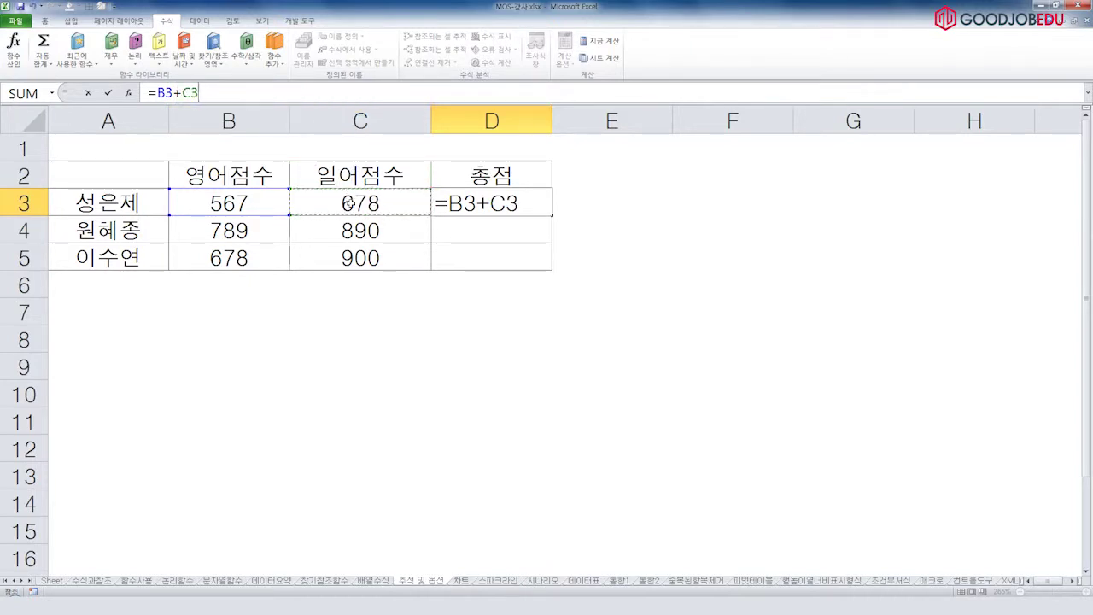
key("Return")
left_click(496, 183)
key("Down")
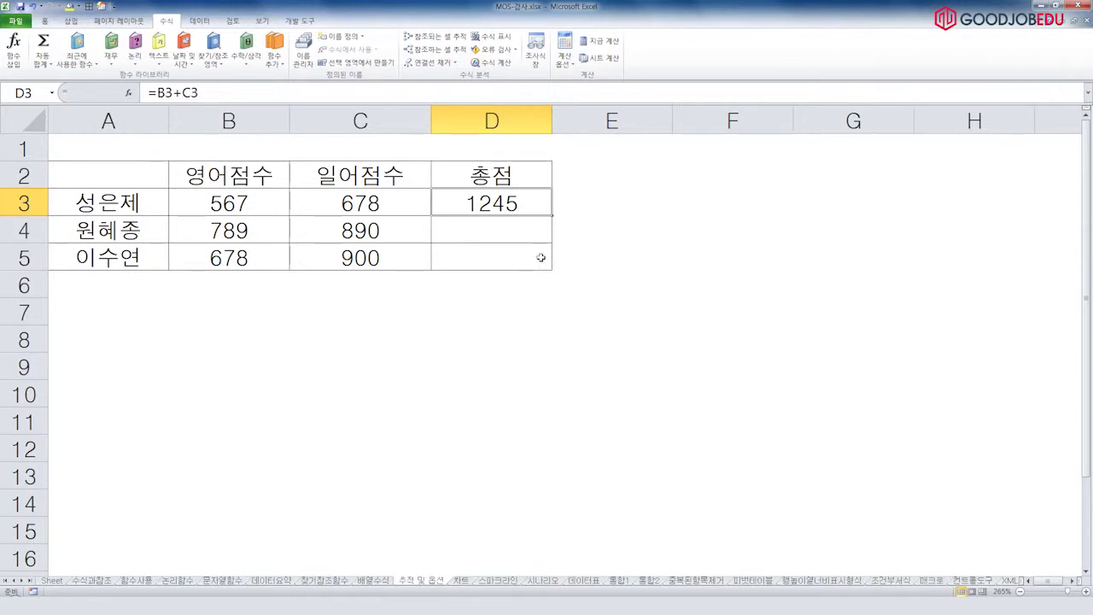
Review the formula calculation settings in Excel Options and close them unchanged.
left_click(538, 334)
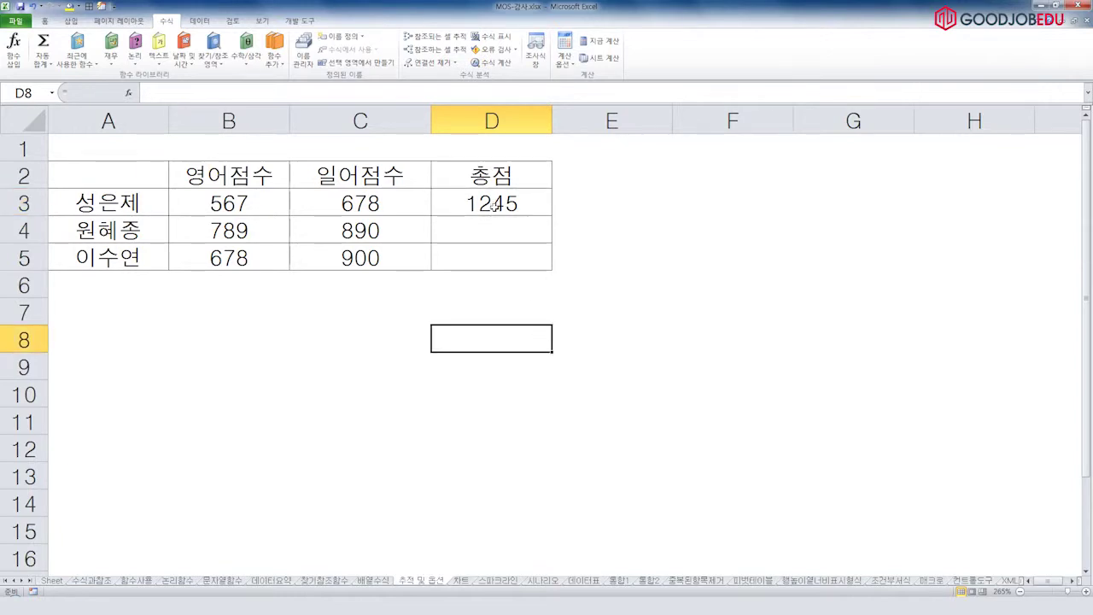
left_click(446, 359)
left_click(14, 20)
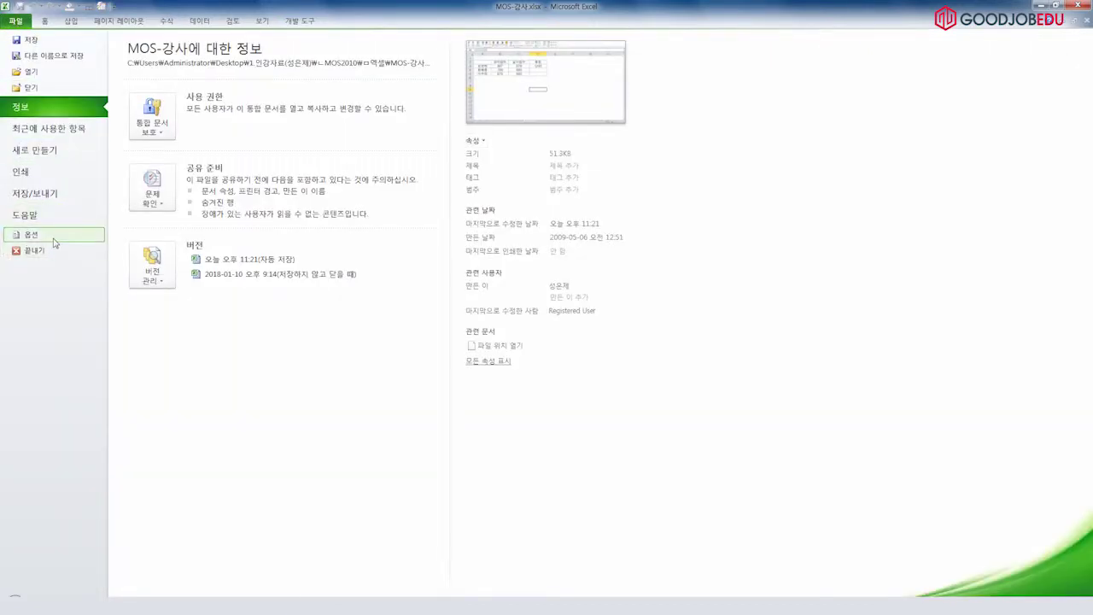
left_click(53, 243)
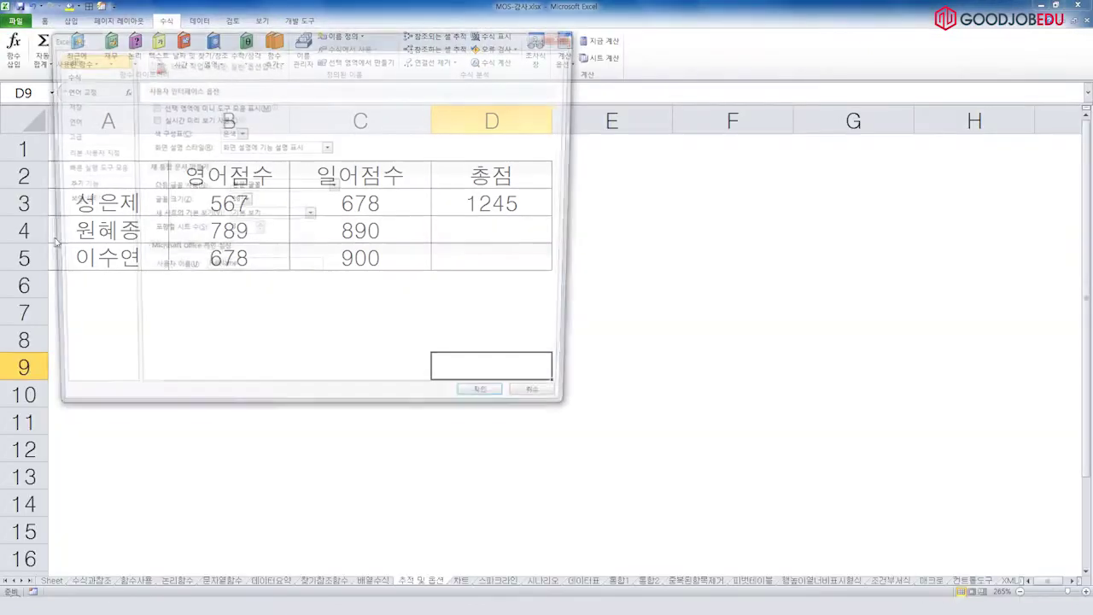
left_click(67, 76)
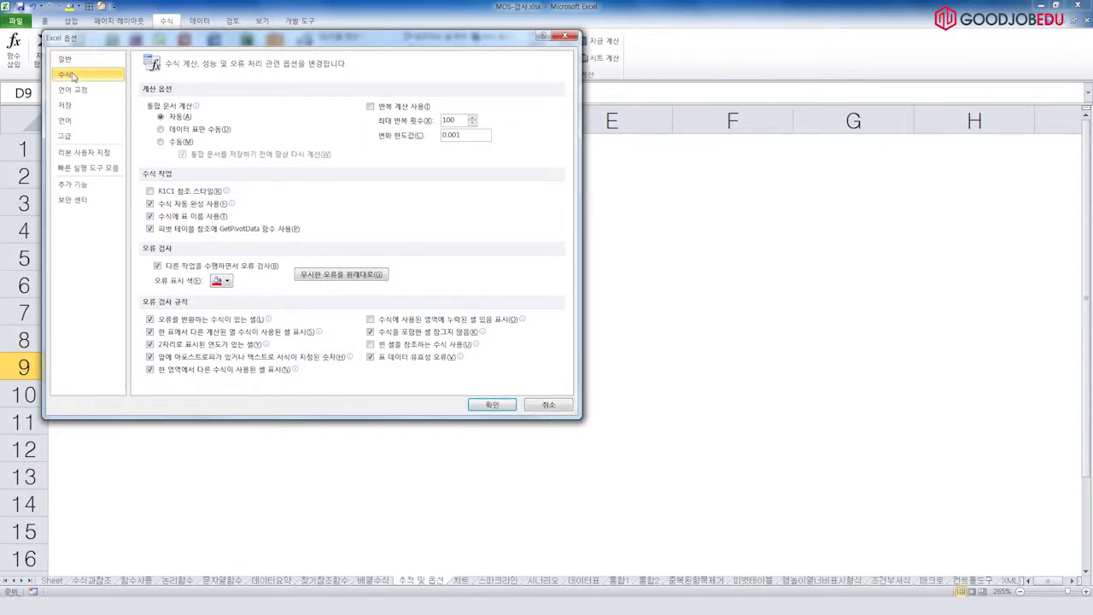
key("Escape")
Close Excel without saving the workbook's changes.
left_click(635, 271)
left_click(1083, 5)
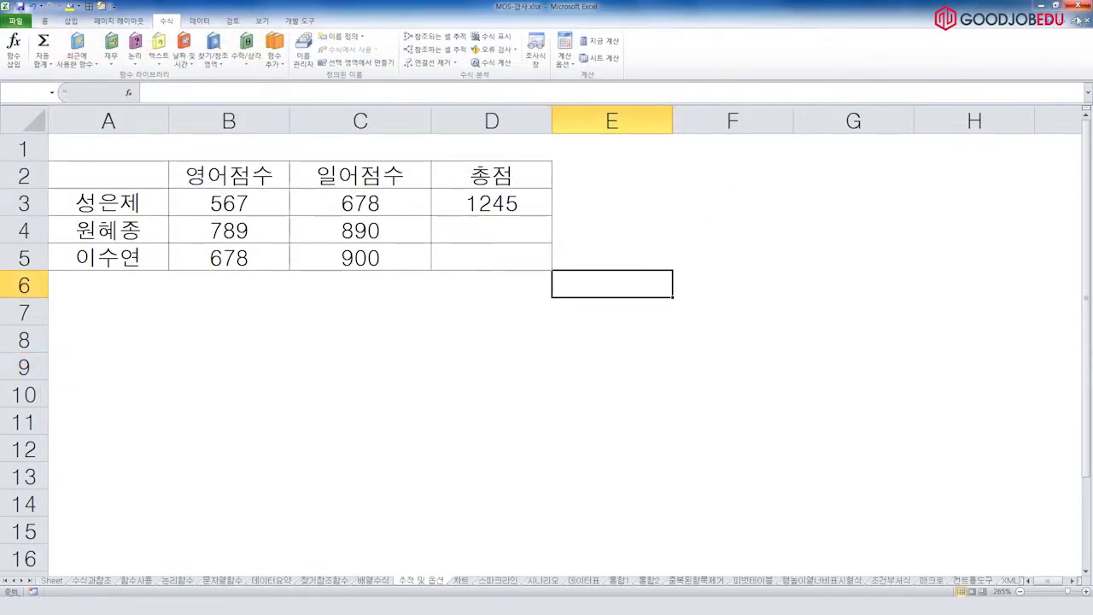
left_click(546, 325)
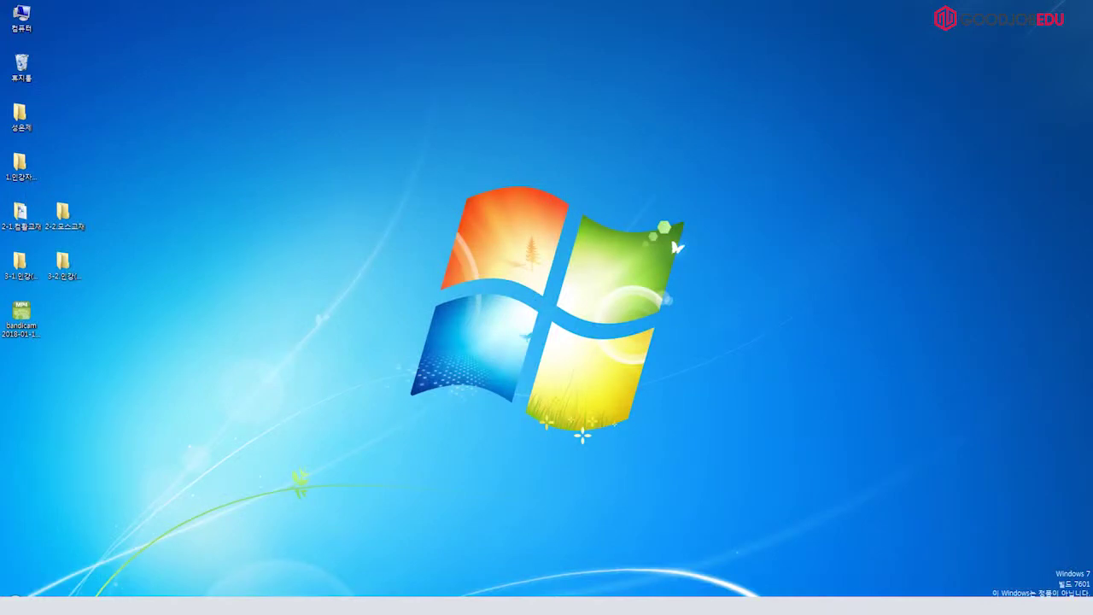
Maximize the Notepad task list, highlight tasks 8 and 9, and restore the window.
double_click(432, 534)
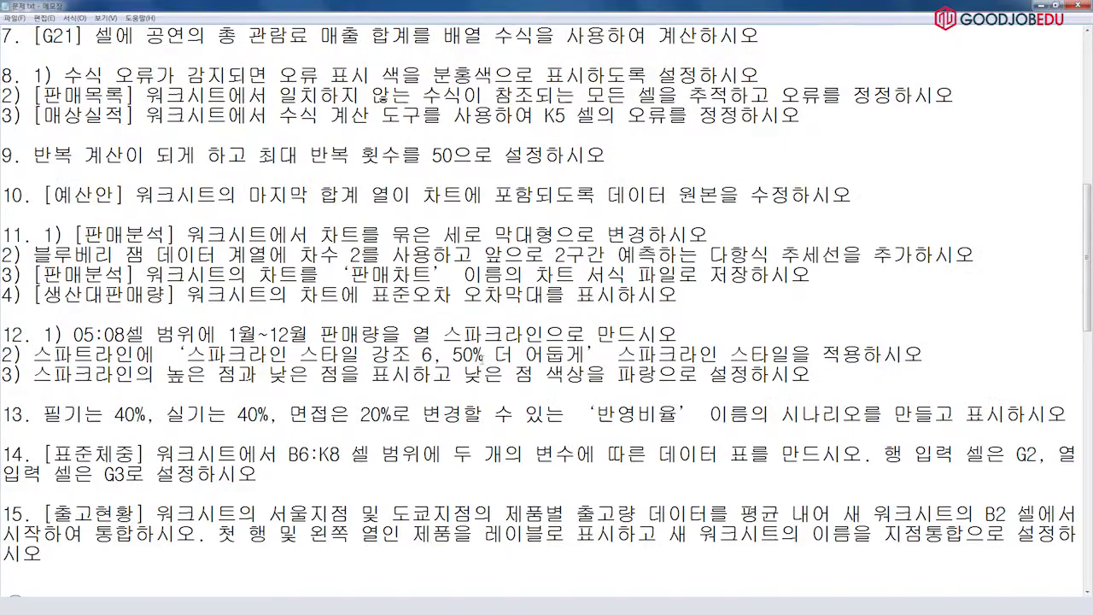
left_click_drag(4, 75, 20, 181)
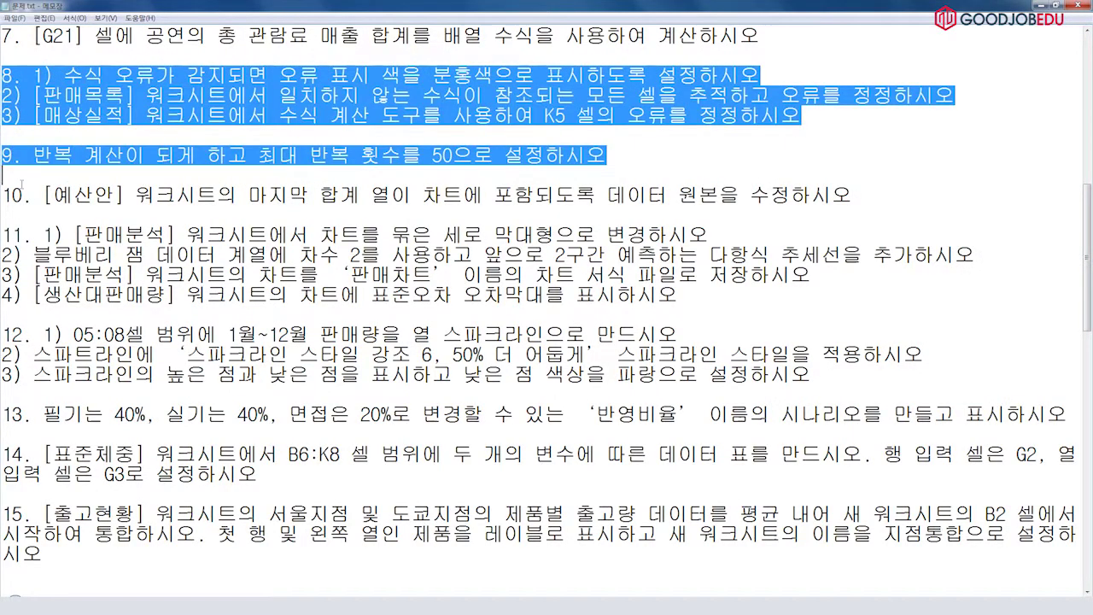
double_click(226, 5)
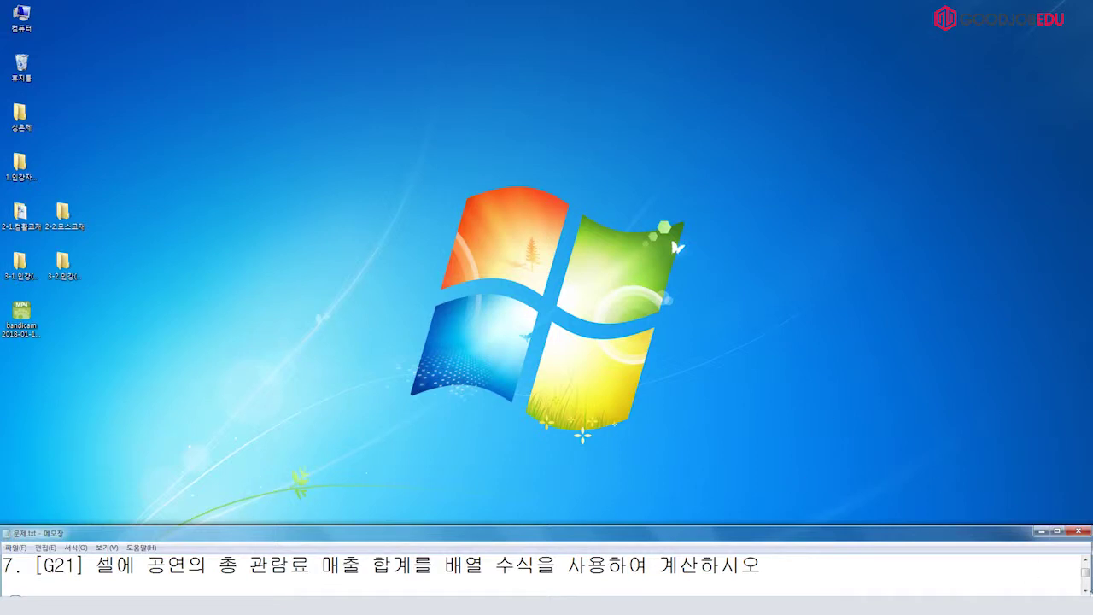
left_click(325, 358)
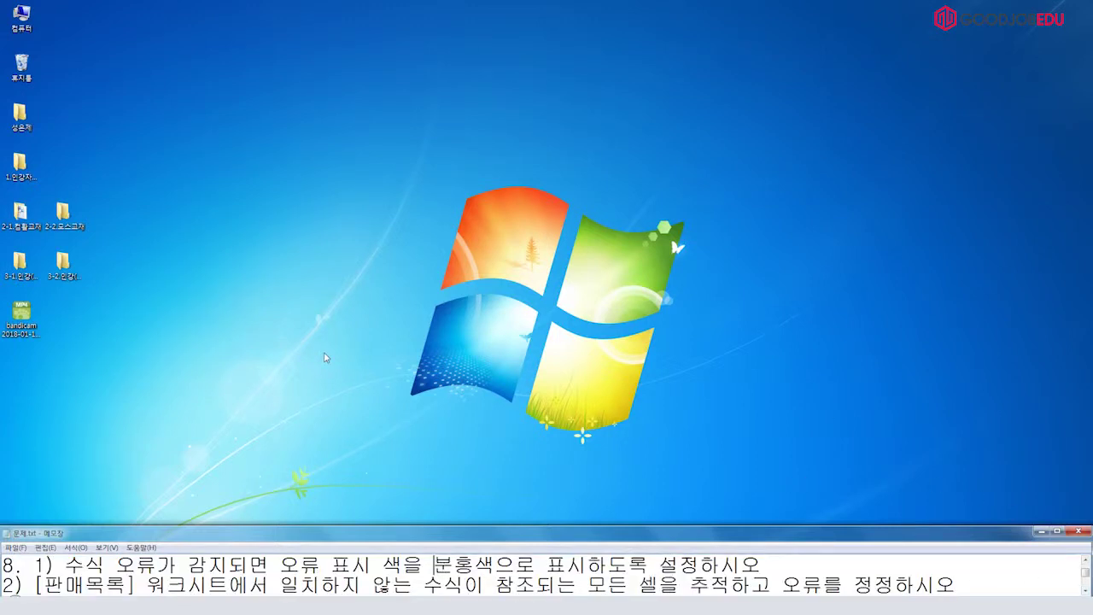
Open 08.xlsx from the Excel 2010 문제파일 folder with Excel restored above the task list.
double_click(18, 162)
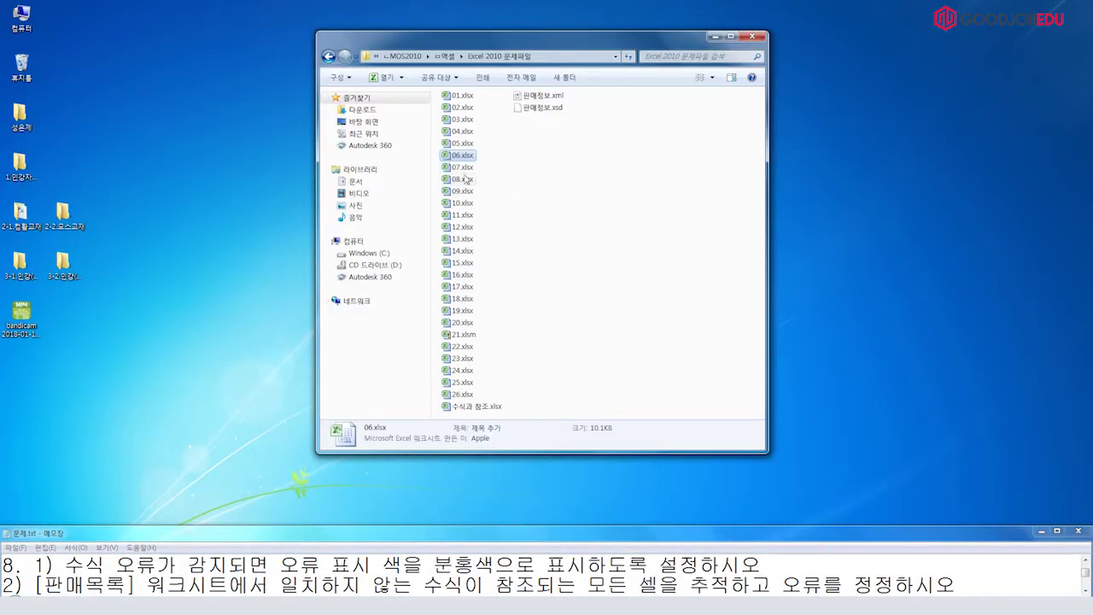
double_click(466, 179)
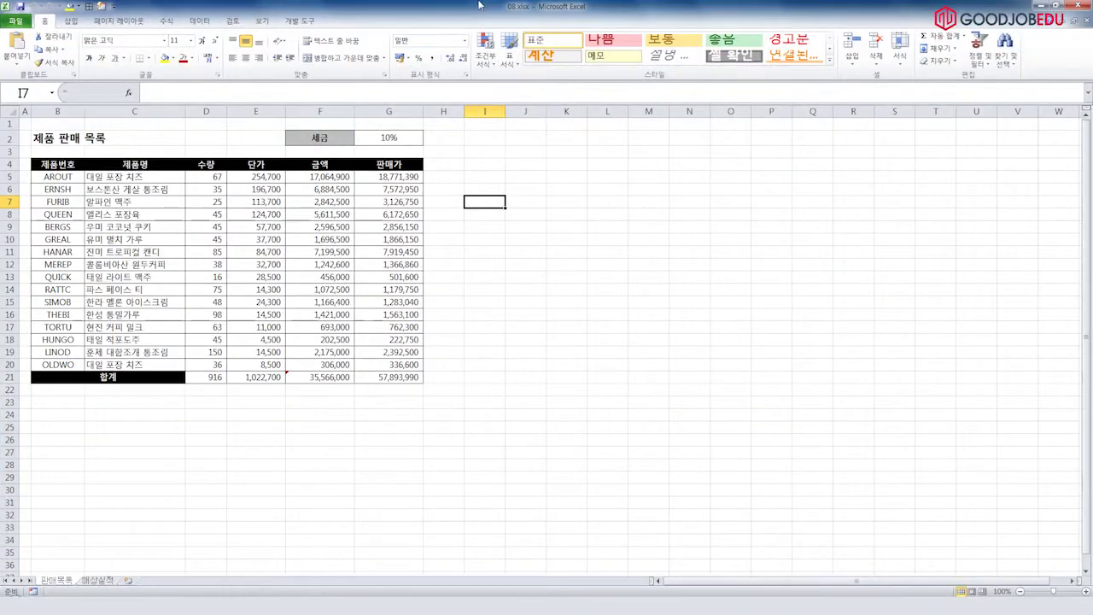
double_click(479, 5)
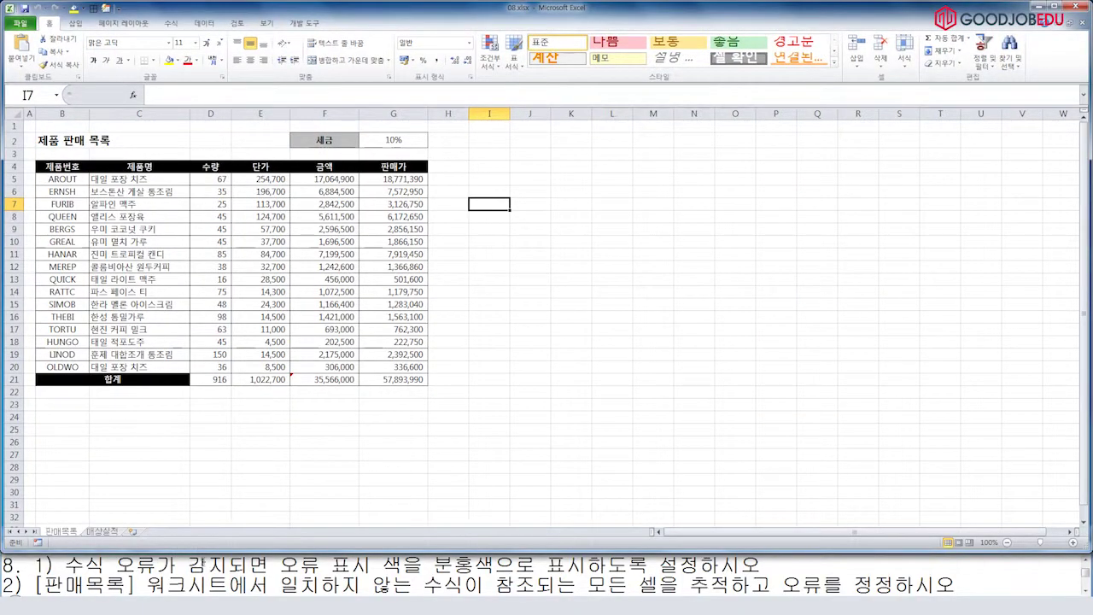
left_click_drag(281, 564, 494, 565)
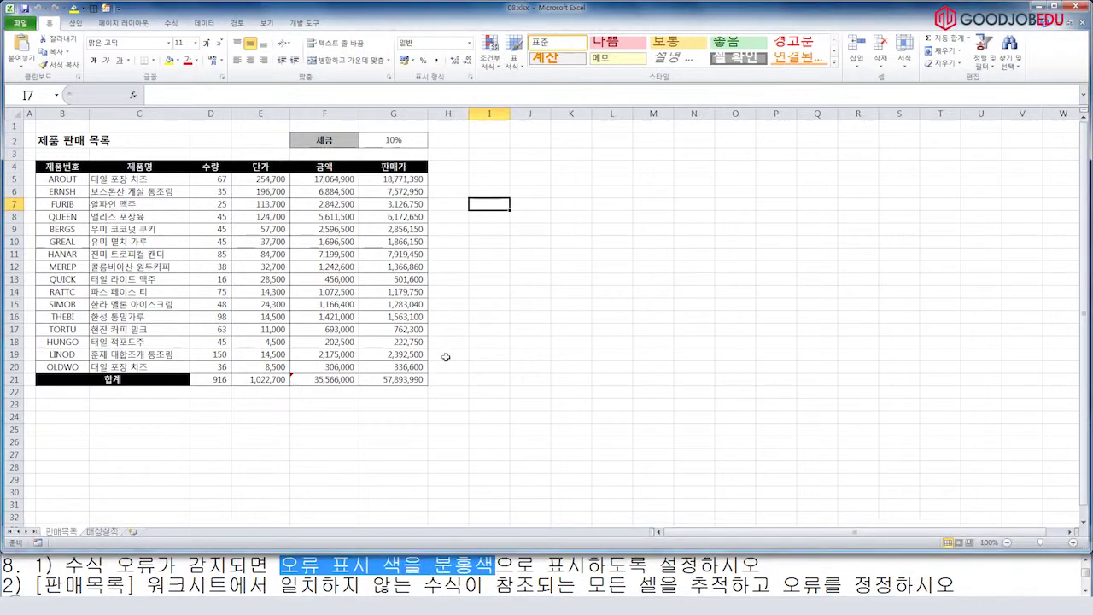
Set 오류 표시 색 to pink (분홍) on the 수식 page of Excel Options.
left_click(20, 23)
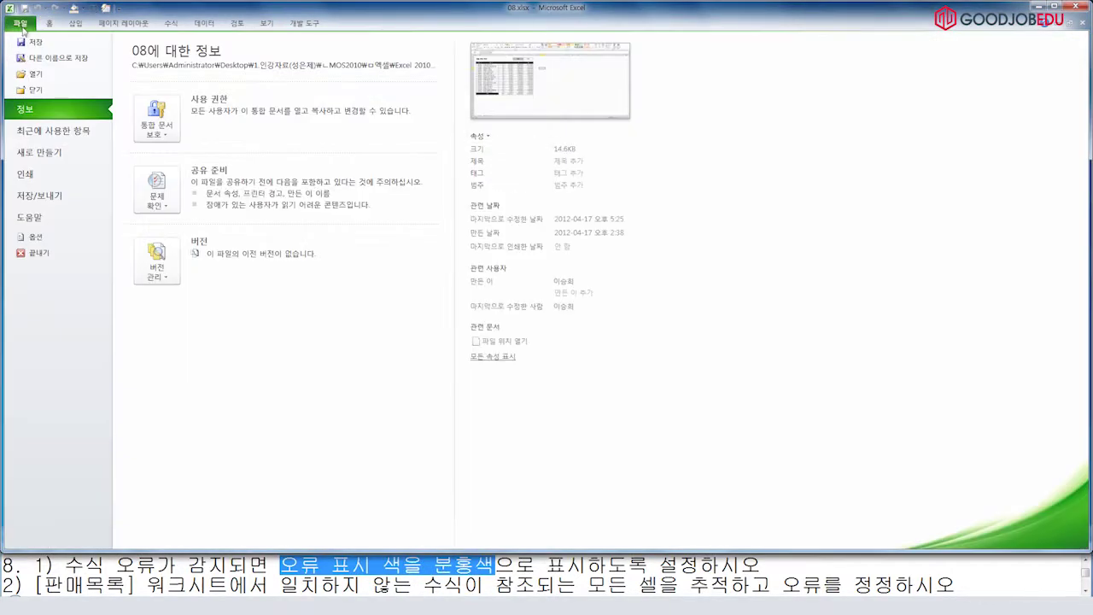
left_click(57, 239)
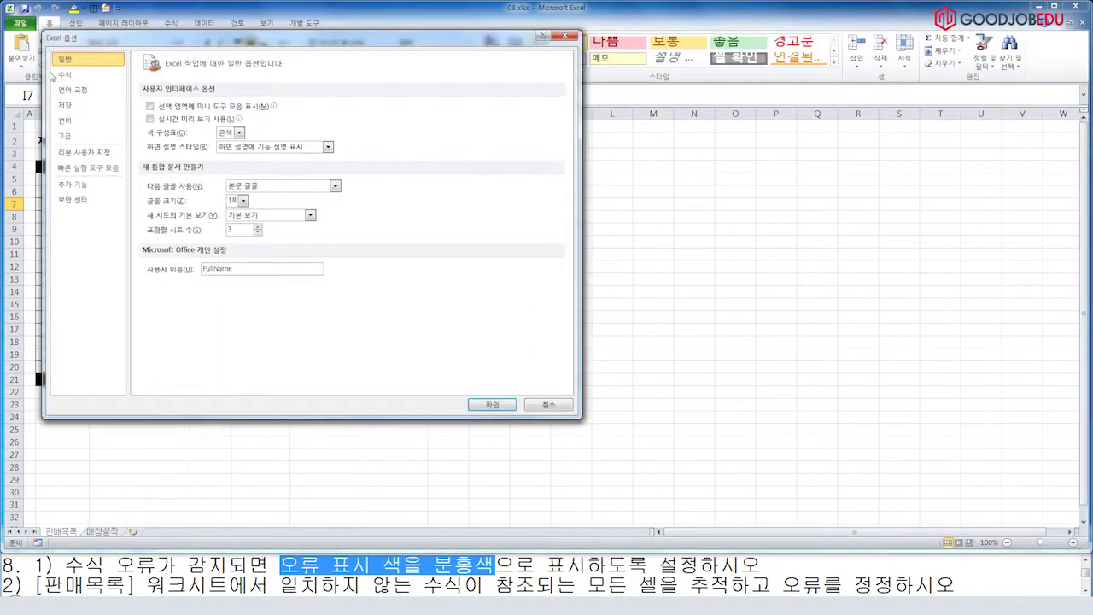
left_click(65, 75)
left_click_drag(178, 43, 346, 63)
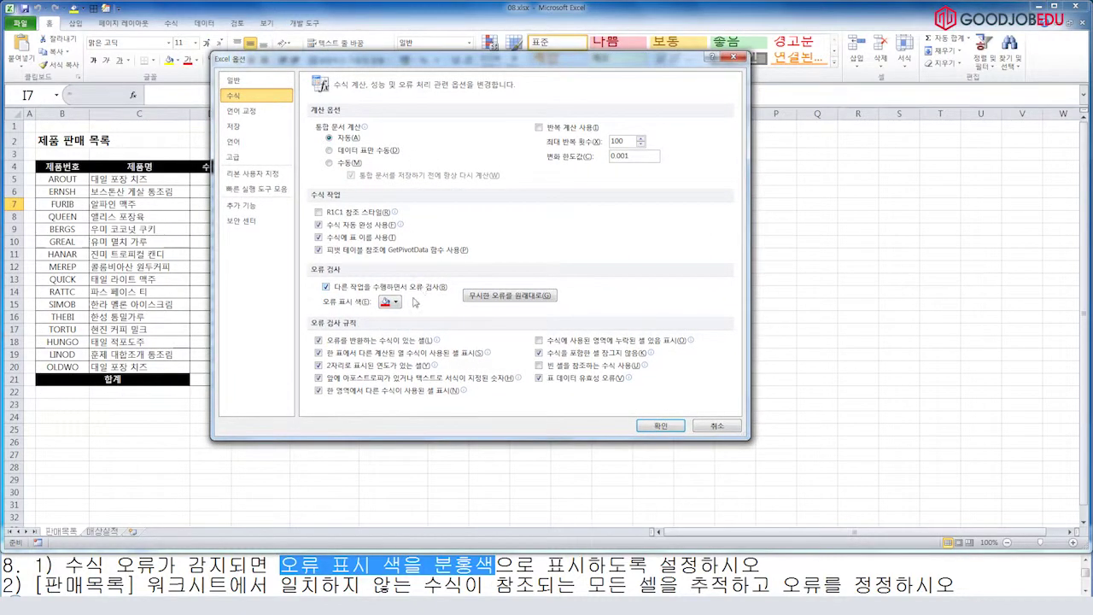
left_click(394, 301)
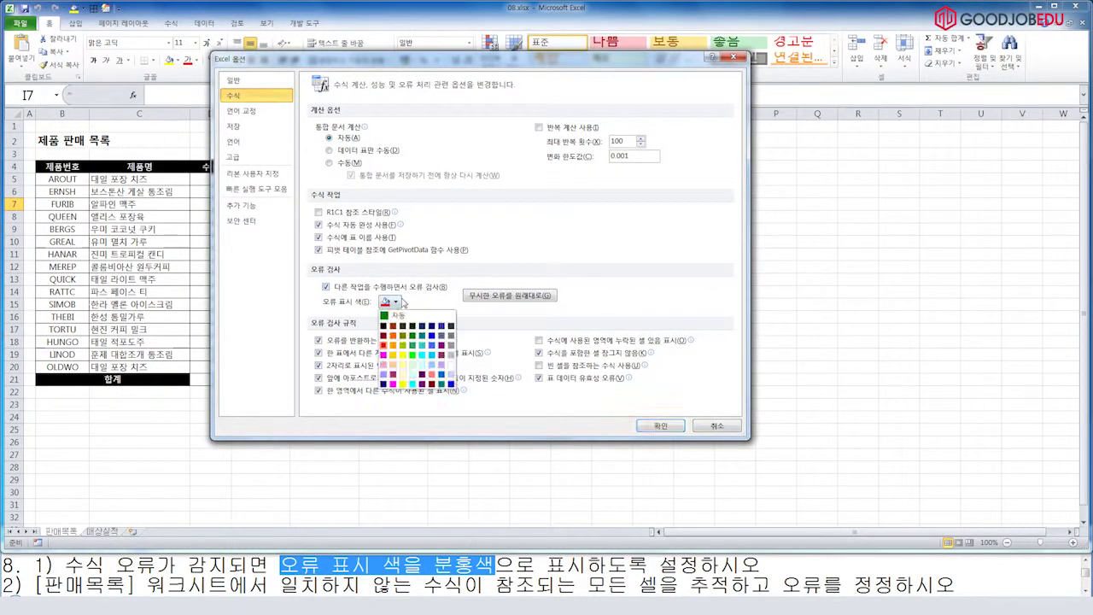
left_click(384, 354)
left_click(666, 425)
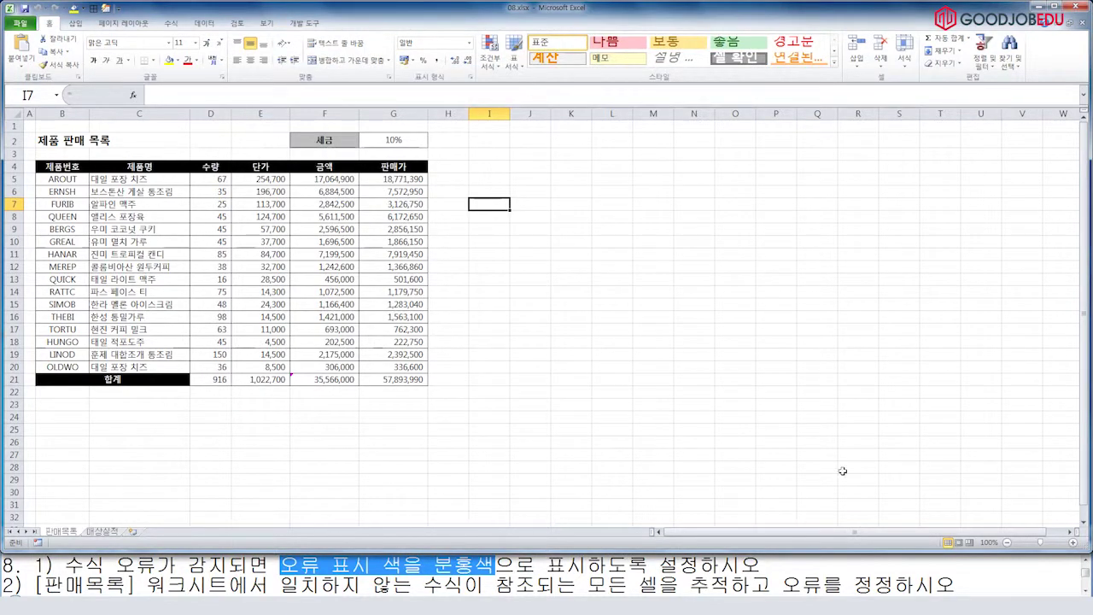
key("alt+Tab")
key("Down")
key("Down")
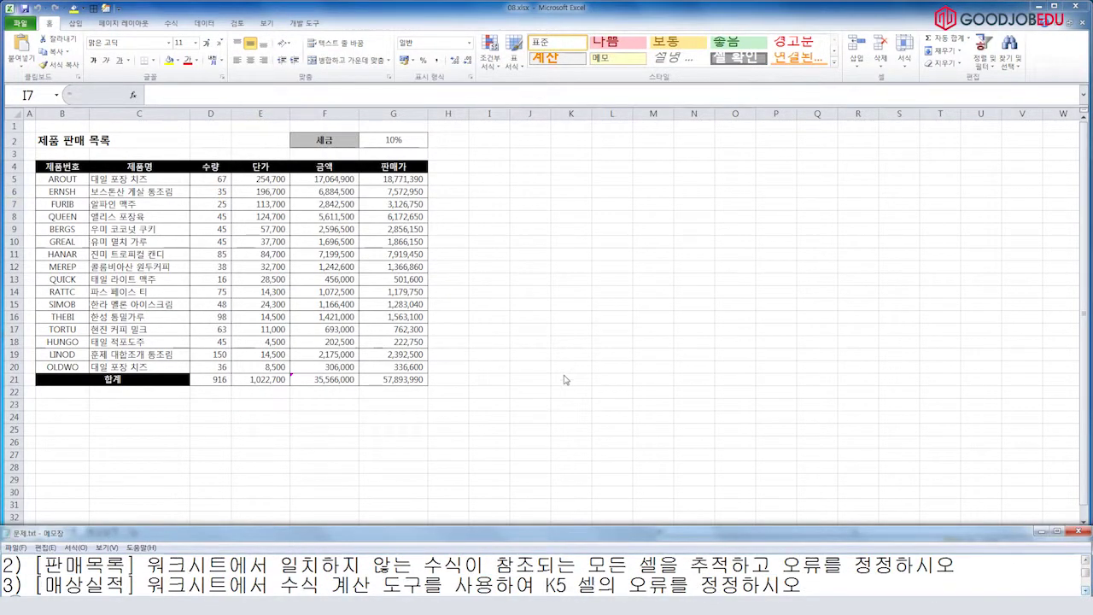
Check the 판매목록 requirement in the task list and return to the workbook.
key("alt+Tab")
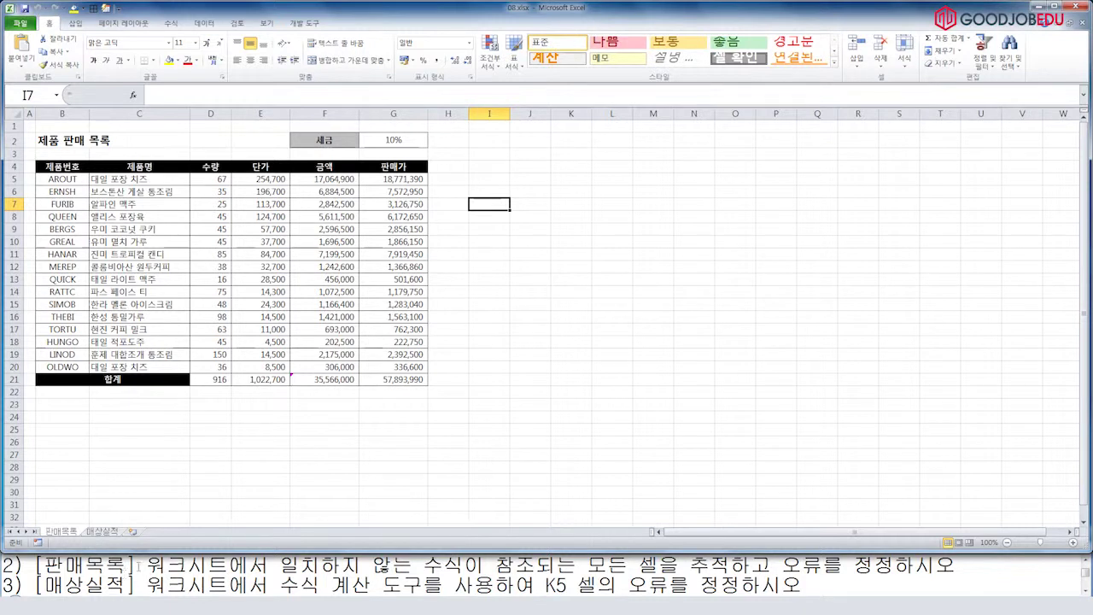
left_click_drag(138, 566, 34, 566)
key("alt+Tab")
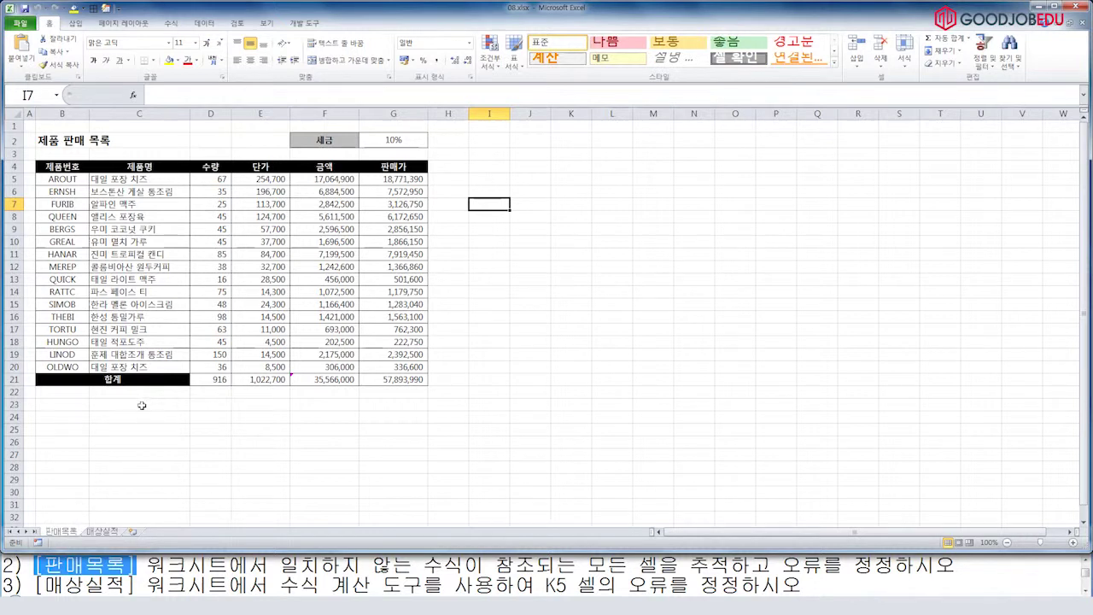
left_click(484, 353)
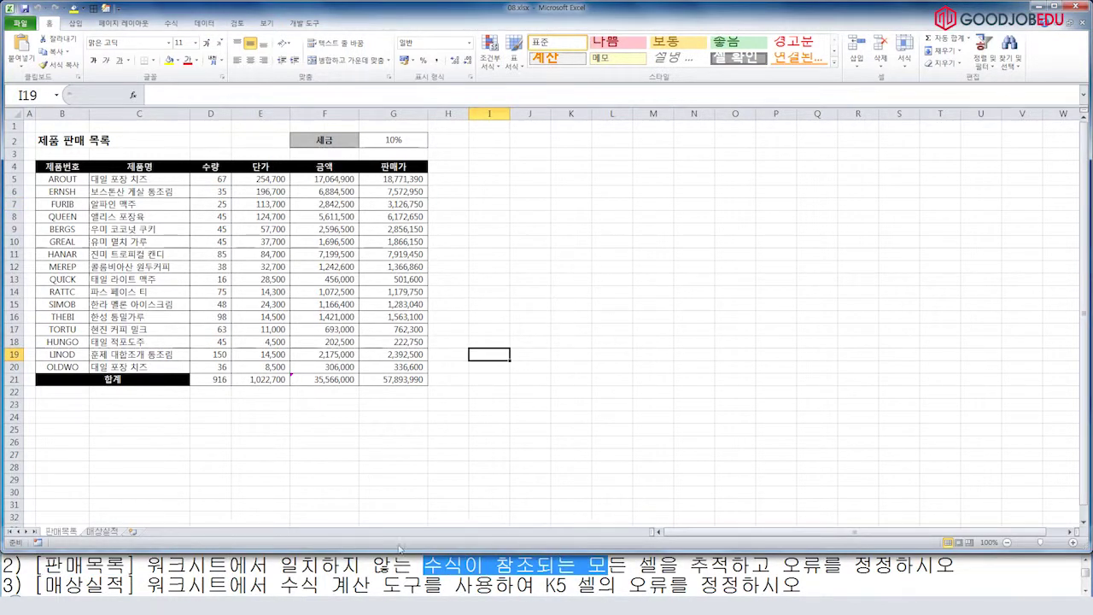
left_click(492, 240)
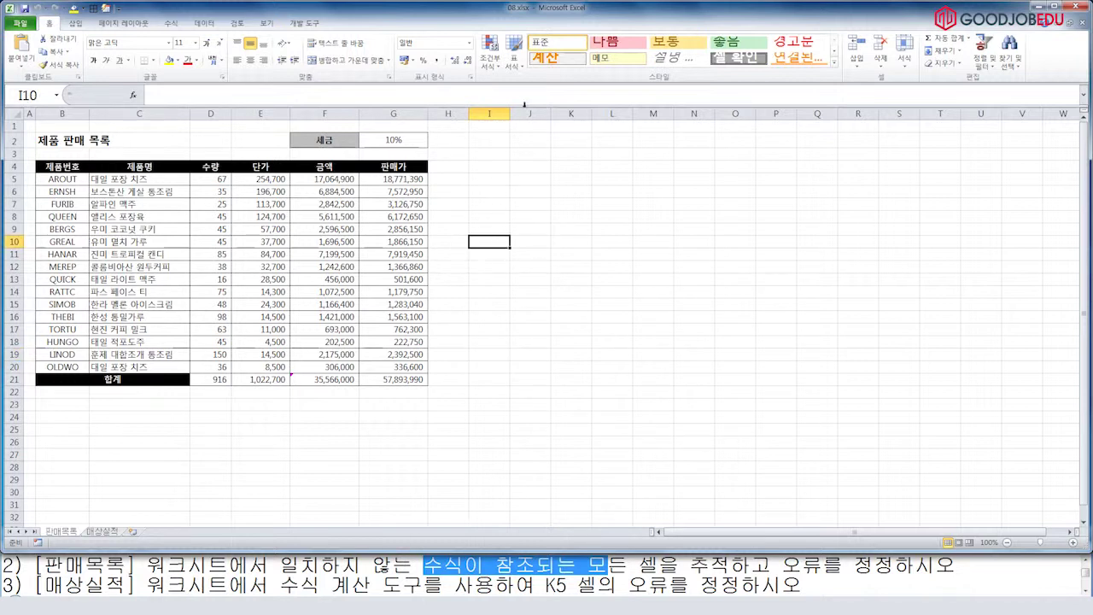
Run 오류 검사 and copy the formula from above so F21 sums F5:F20.
left_click(173, 23)
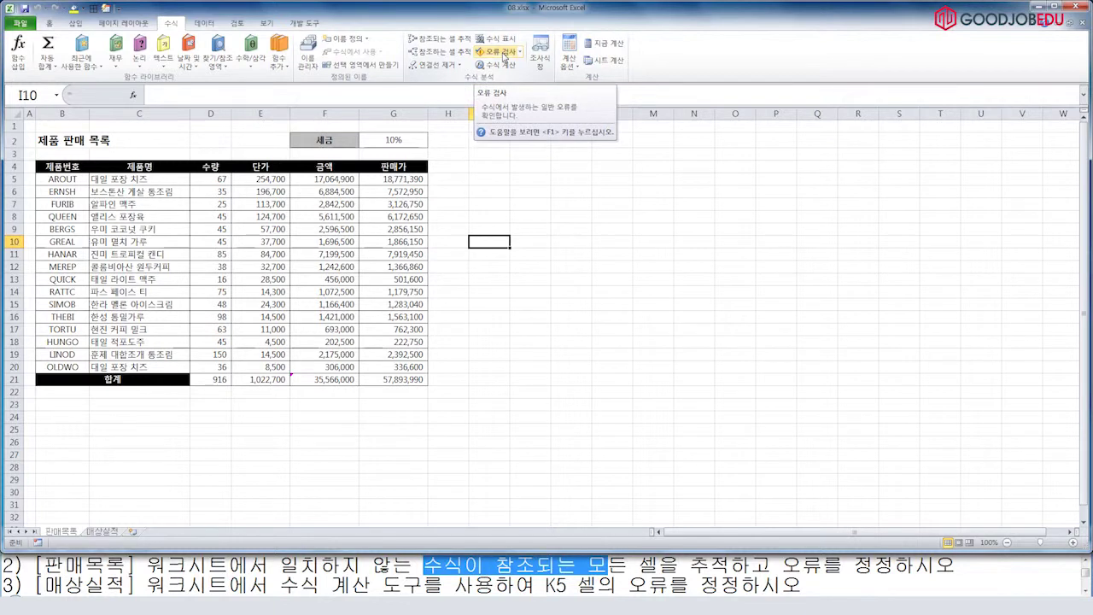
left_click(564, 292)
left_click(564, 217)
left_click(492, 217)
left_click(530, 253)
left_click(530, 193)
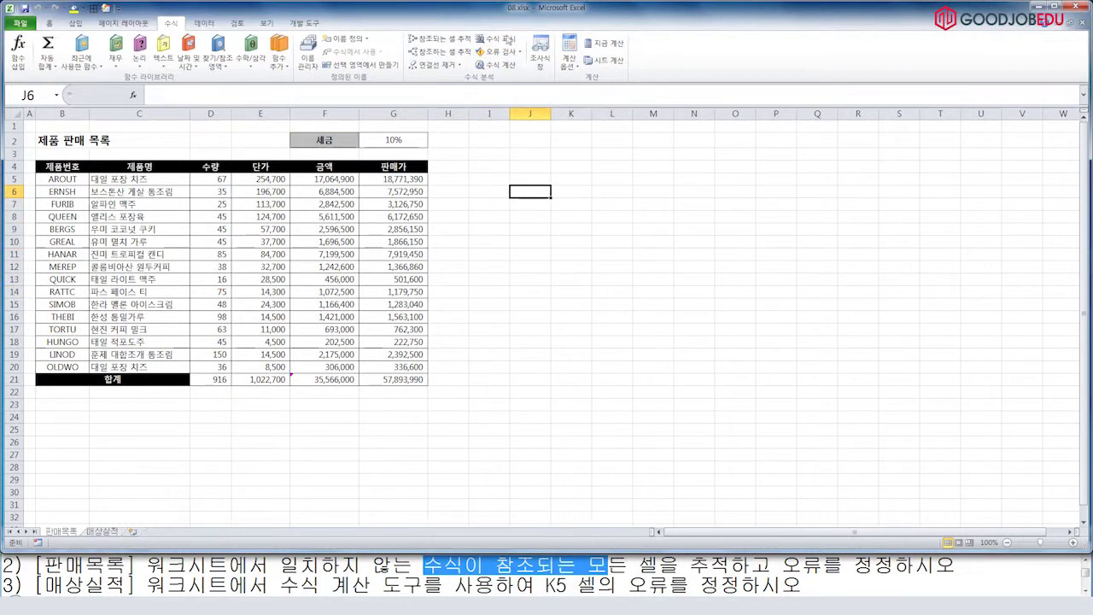
left_click(503, 53)
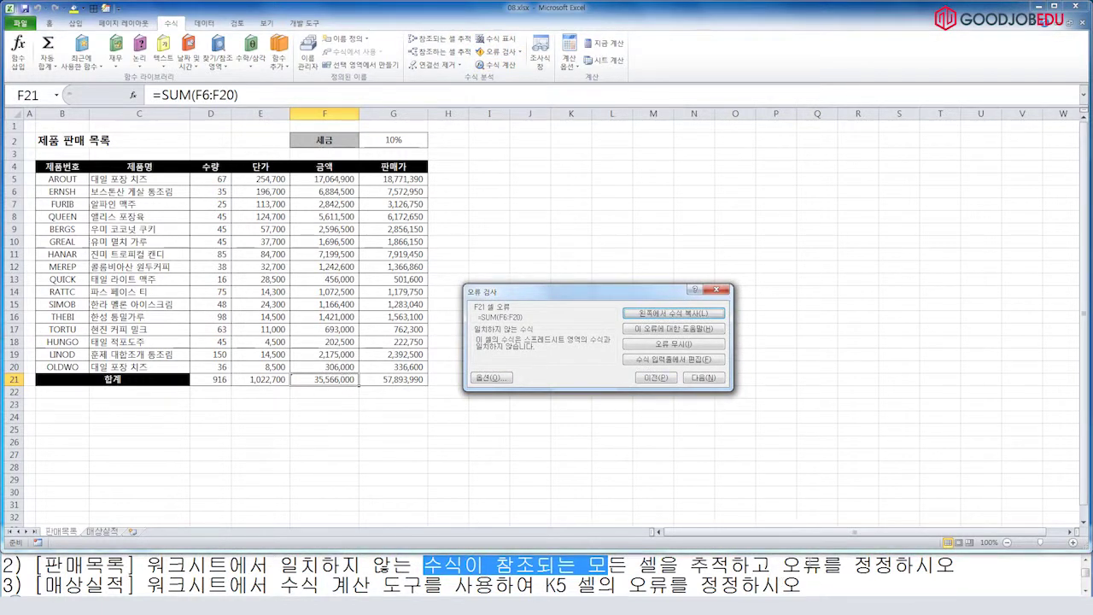
left_click(661, 314)
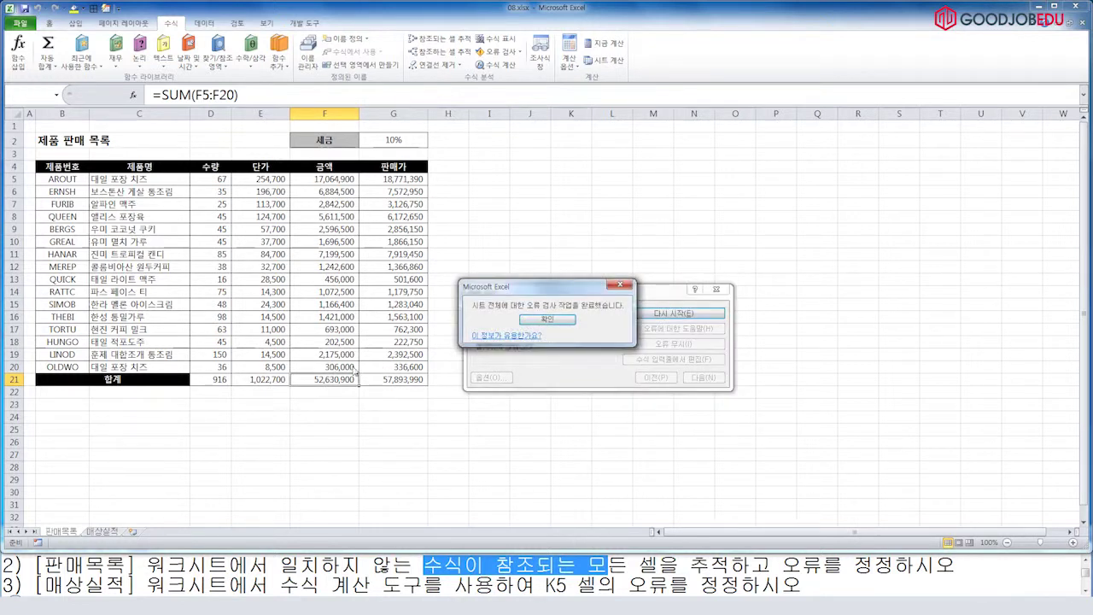
left_click(547, 319)
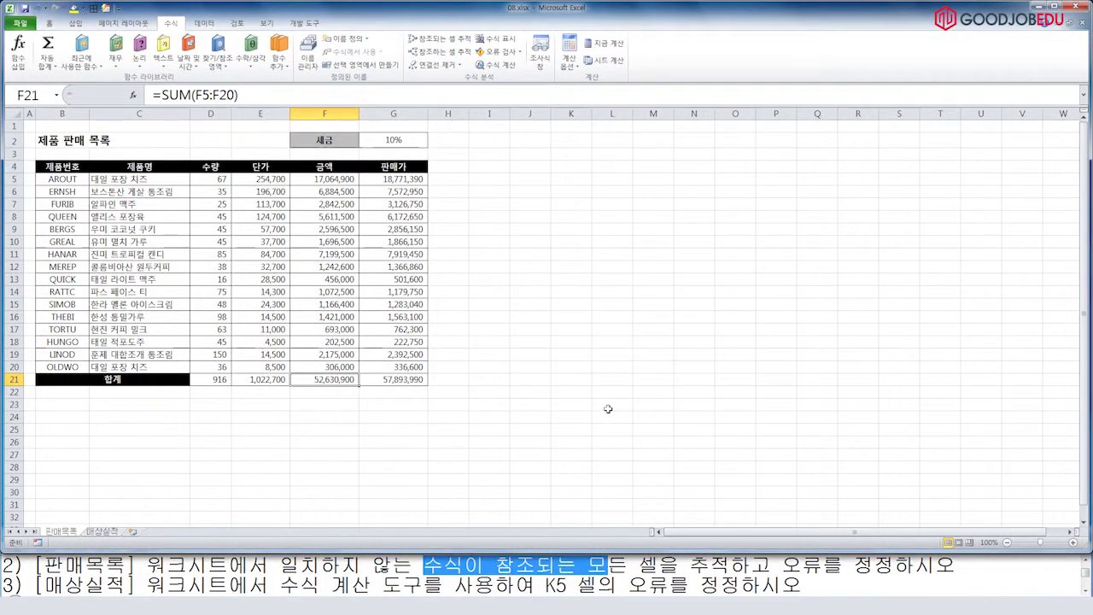
Glance at the task list and switch to the 매상실적 sheet.
left_click(1085, 592)
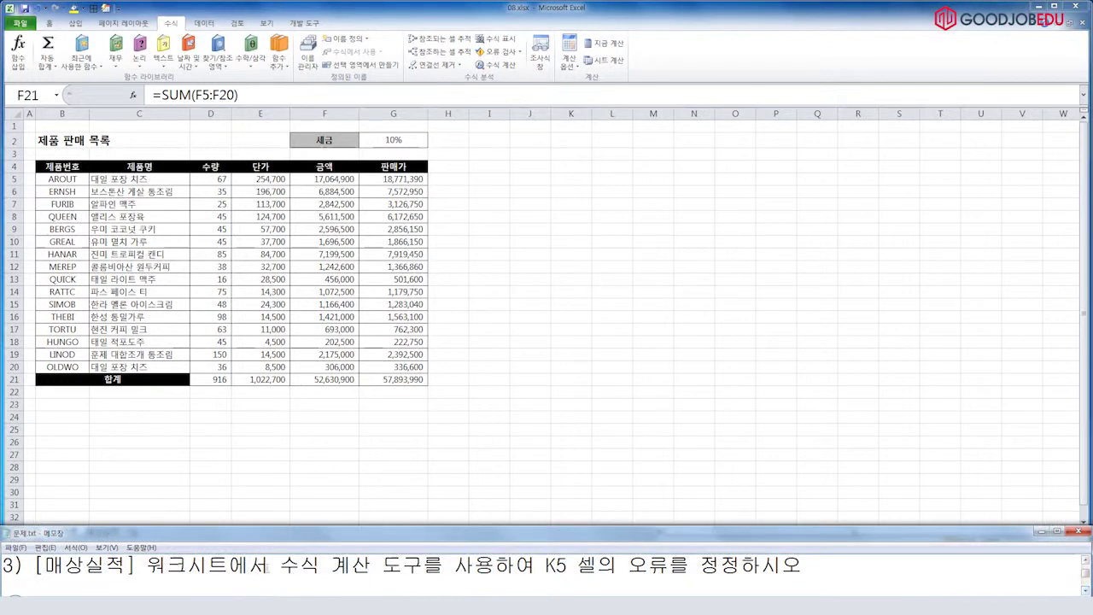
left_click(275, 477)
left_click(105, 531)
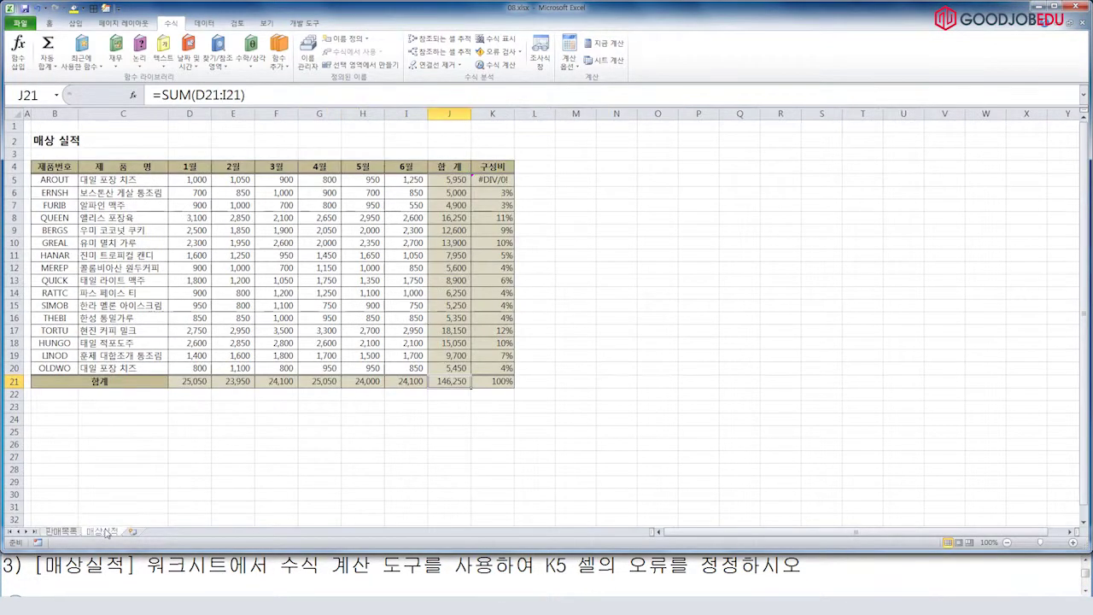
Evaluate K5's =J5/$J$22 to find the zero divisor, then edit K5's formula.
left_click(619, 194)
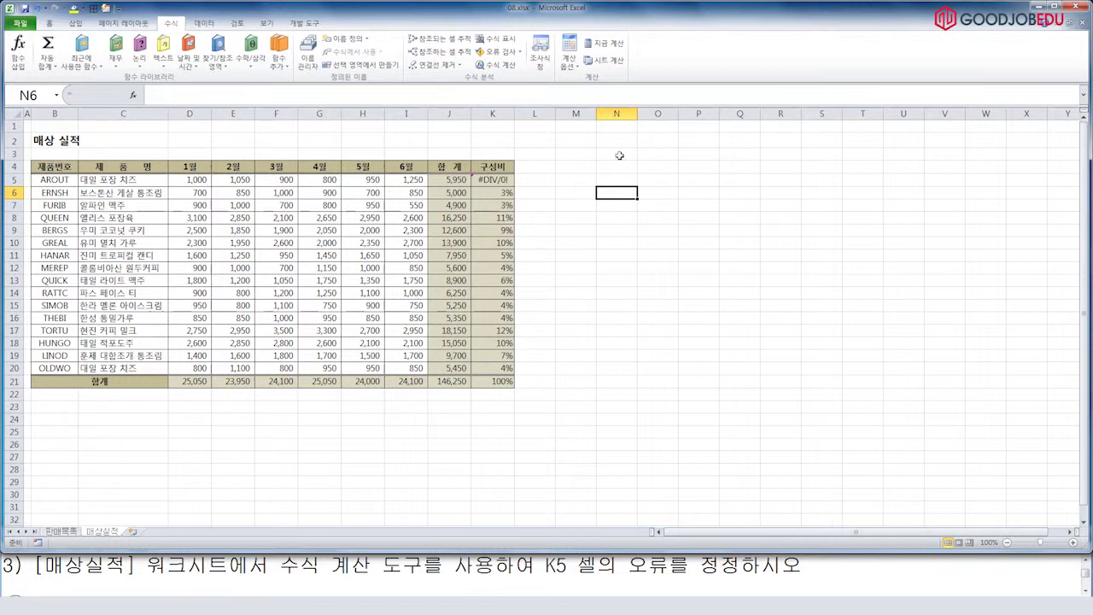
left_click(504, 180)
left_click(615, 179)
left_click(495, 181)
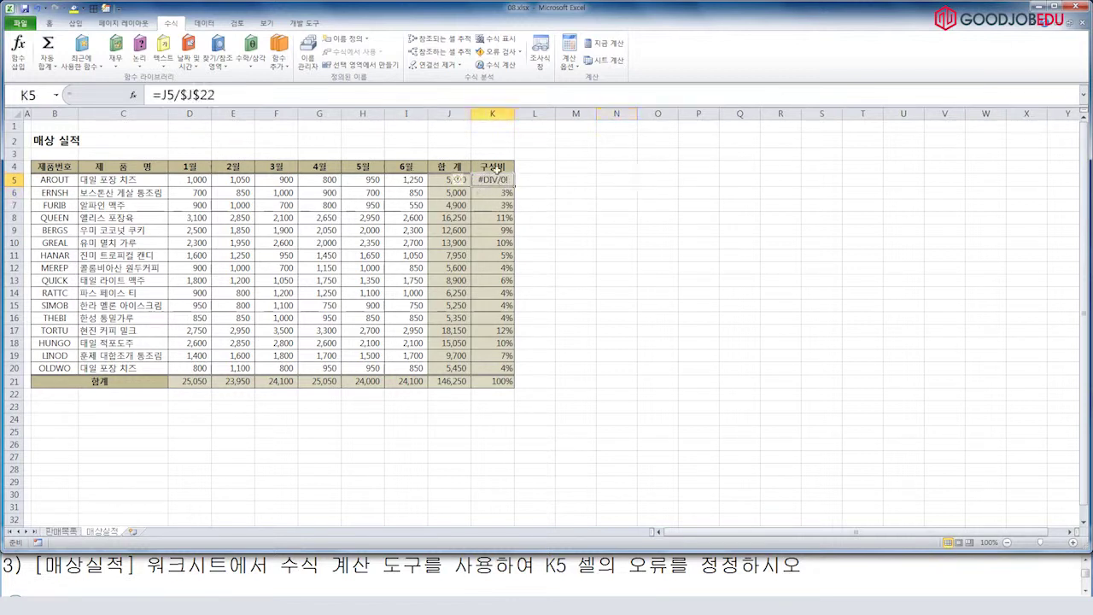
left_click(499, 67)
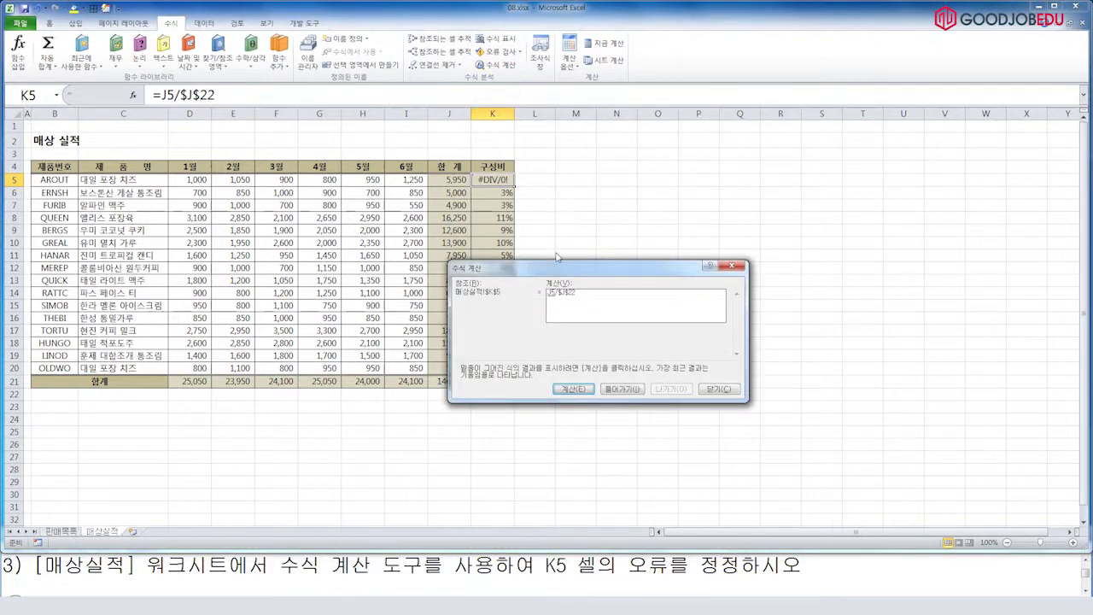
left_click_drag(593, 245, 650, 181)
left_click(658, 300)
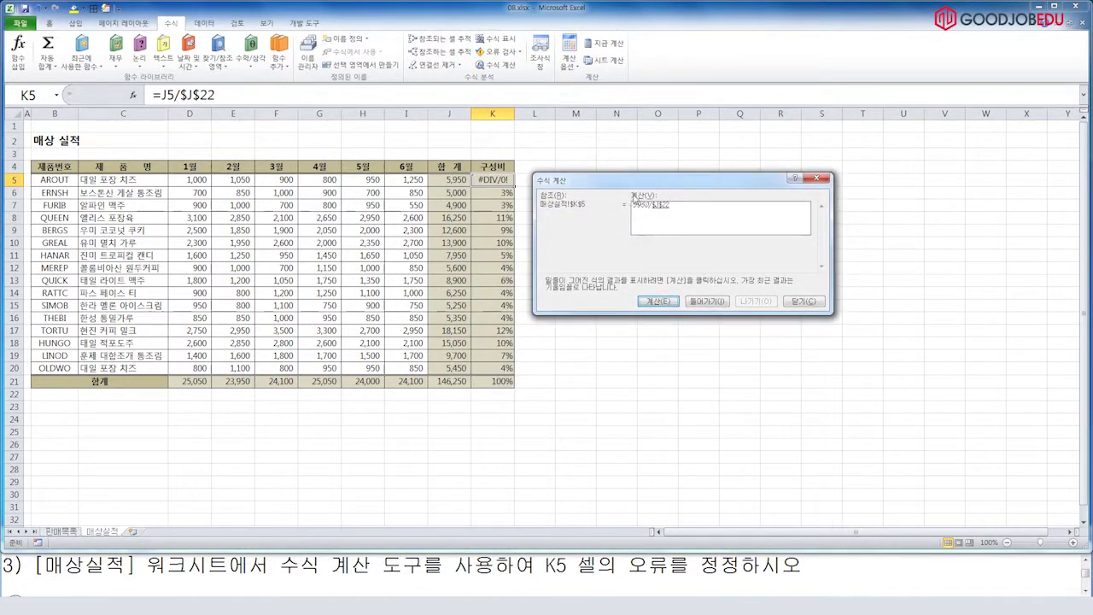
key("Return")
key("Return")
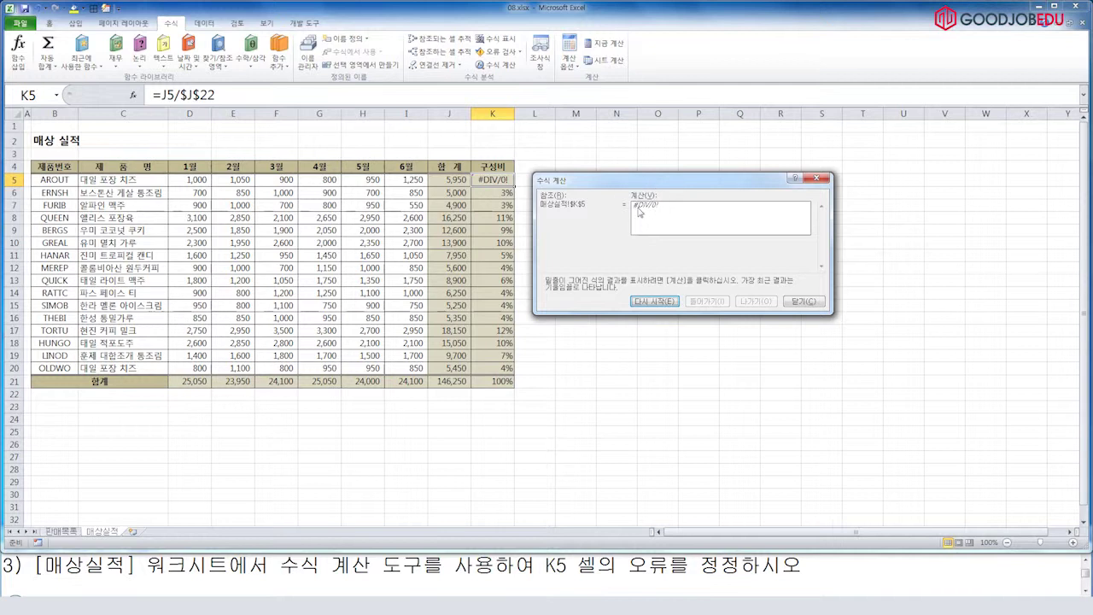
left_click(811, 302)
left_click(378, 94)
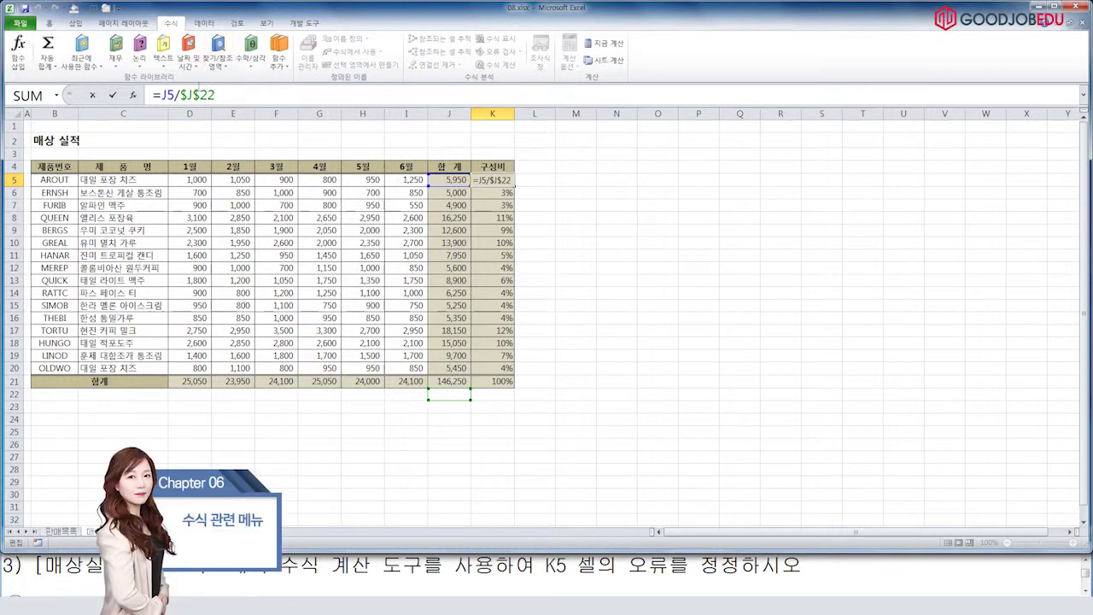
Change K5's formula from =J5/$J$22 to =J5/$J$21 so it shows 0.040684.
key("shift+Left")
type("1")
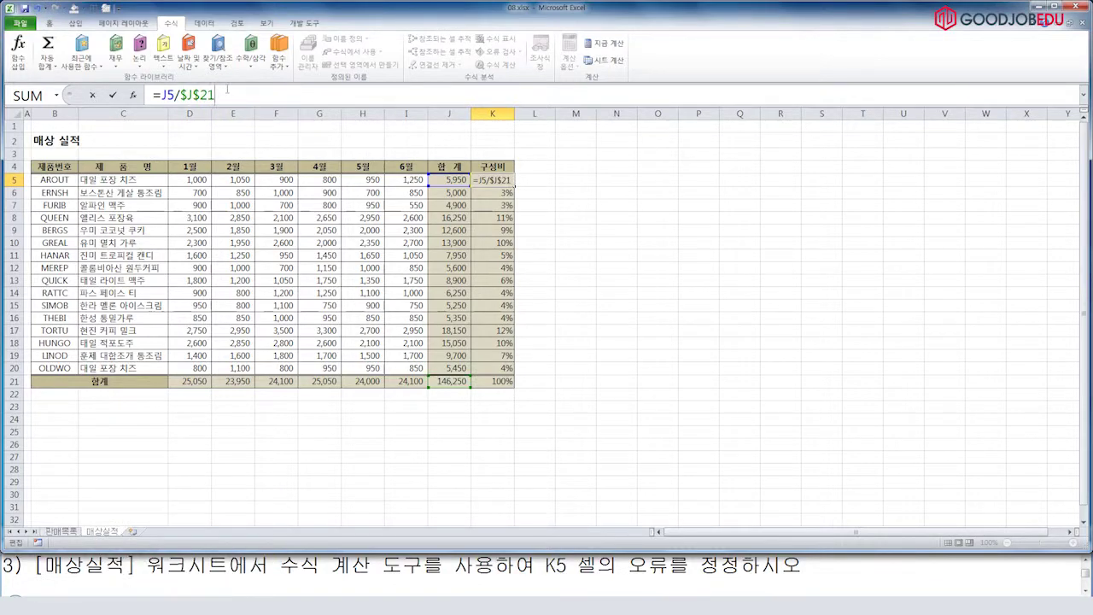
key("Return")
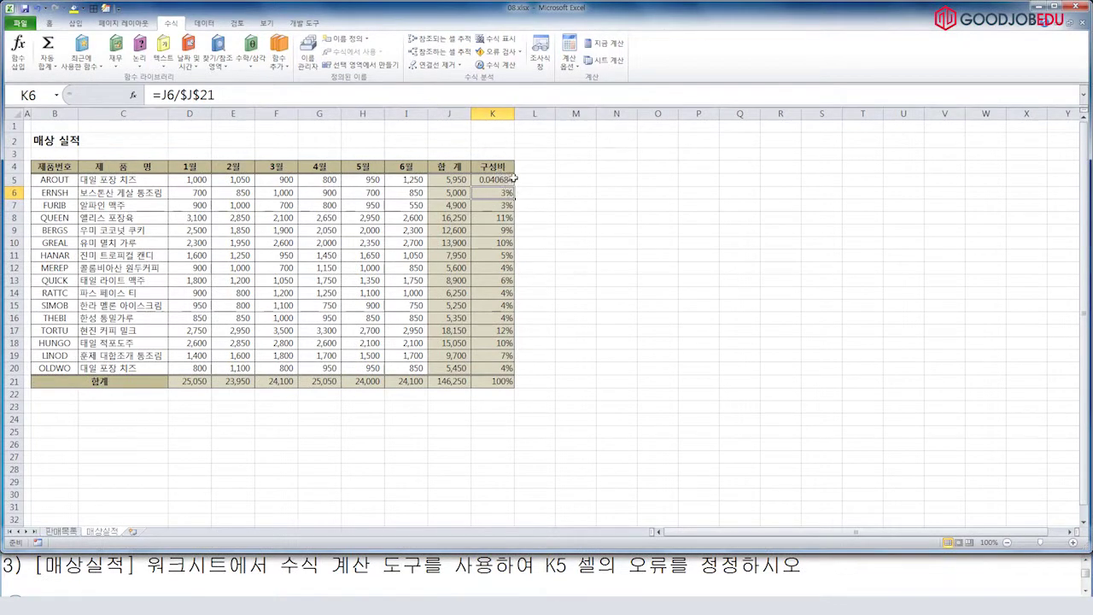
left_click(566, 309)
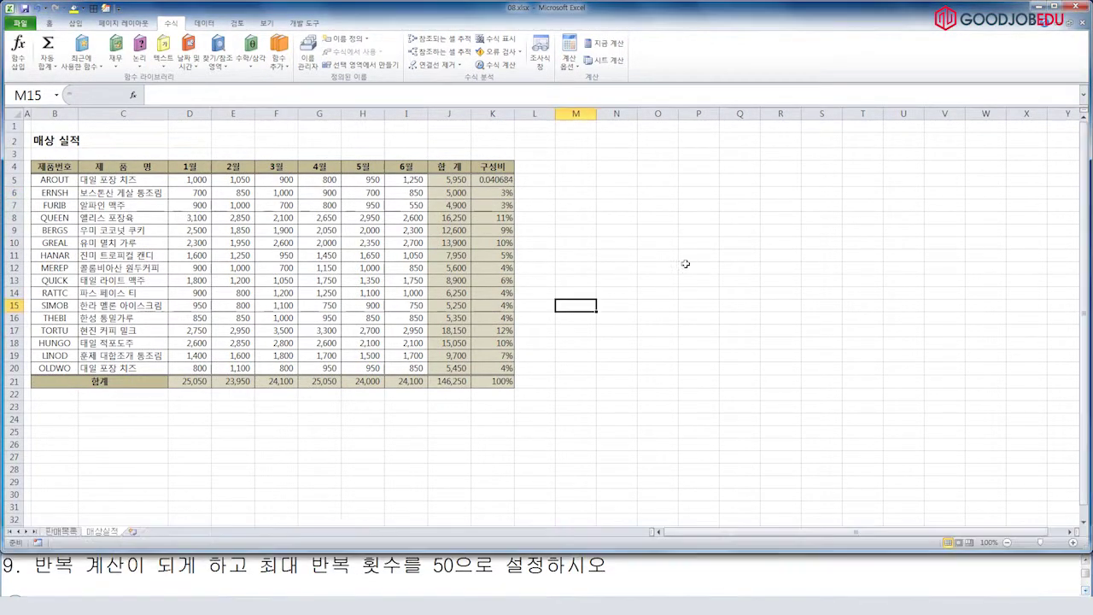
Close 08.xlsx without saving and open 09.xlsx from the Excel 2010 exam folder.
left_click(1081, 7)
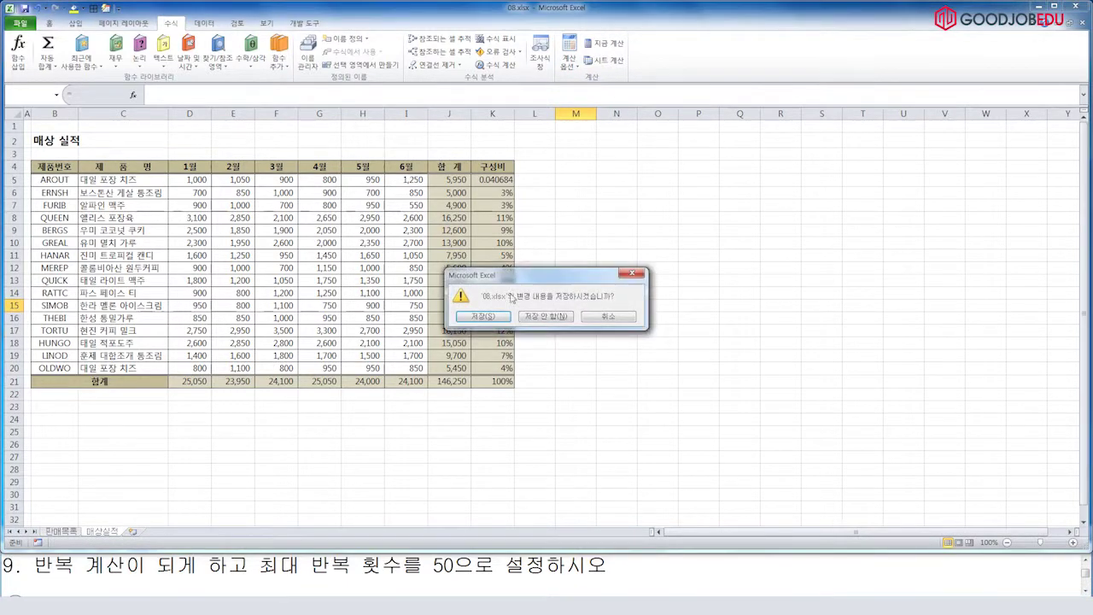
left_click(539, 317)
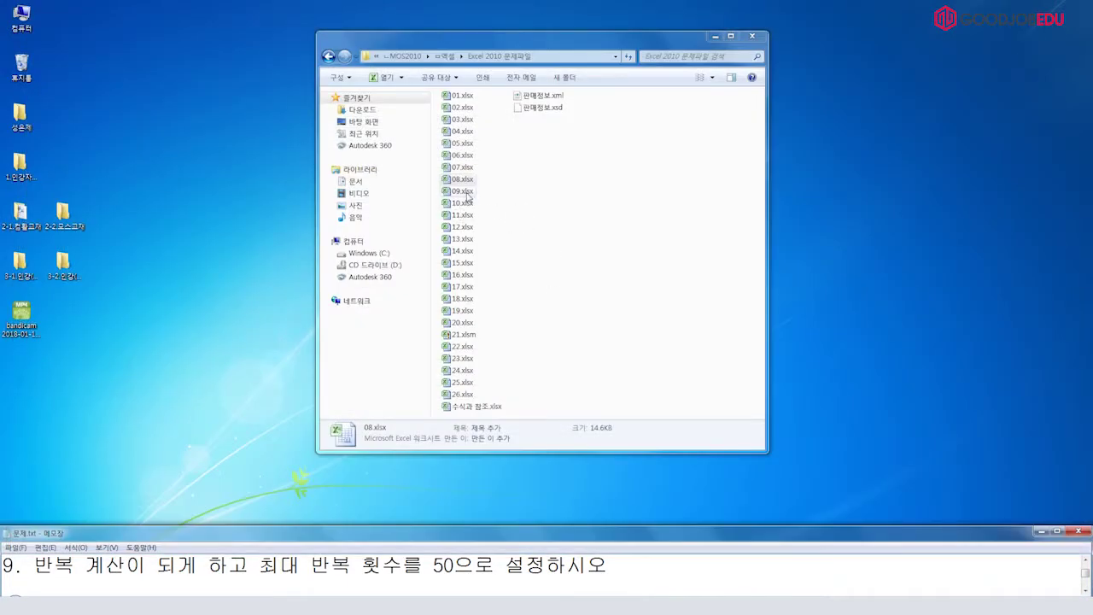
left_click(462, 192)
double_click(462, 191)
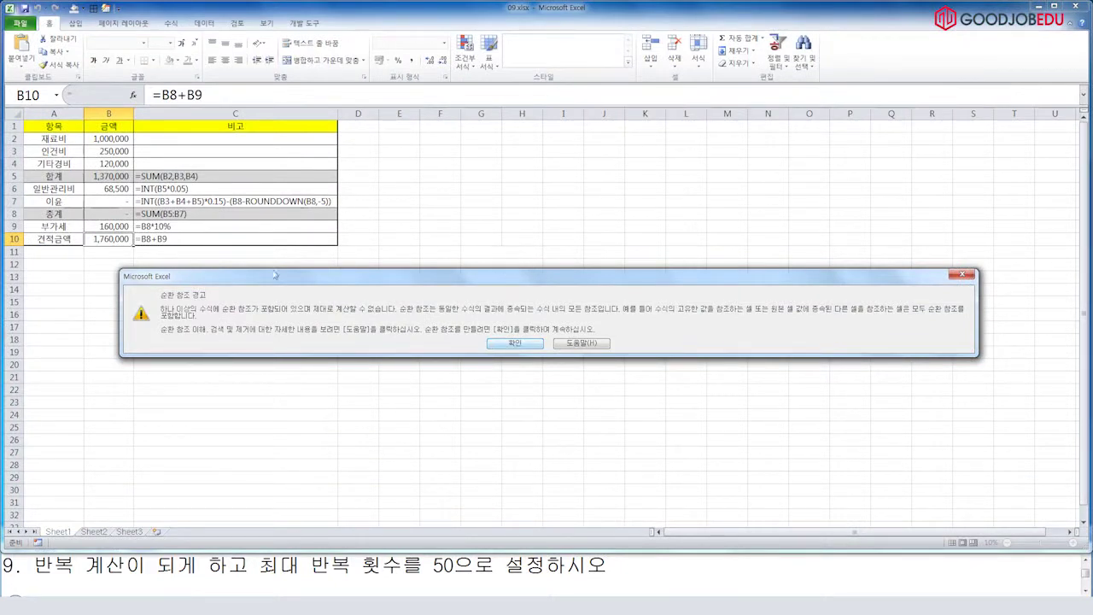
Dismiss the circular reference warning and inspect B7's profit formula, marking its link to B8.
left_click(514, 343)
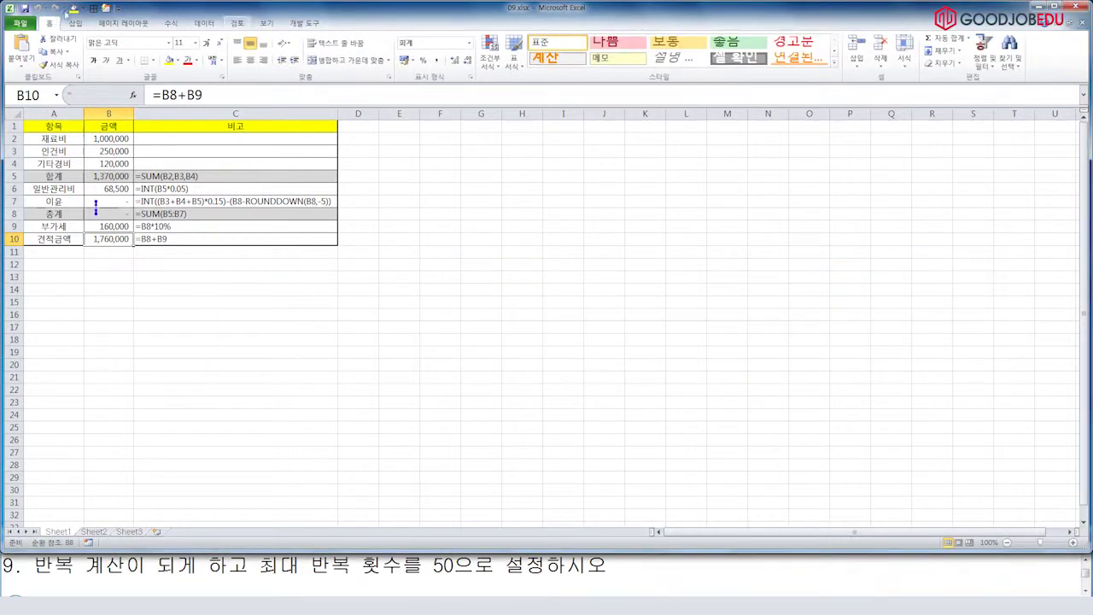
left_click(39, 128)
scroll(78, 171, "up", 6, "ctrl")
left_click(205, 287)
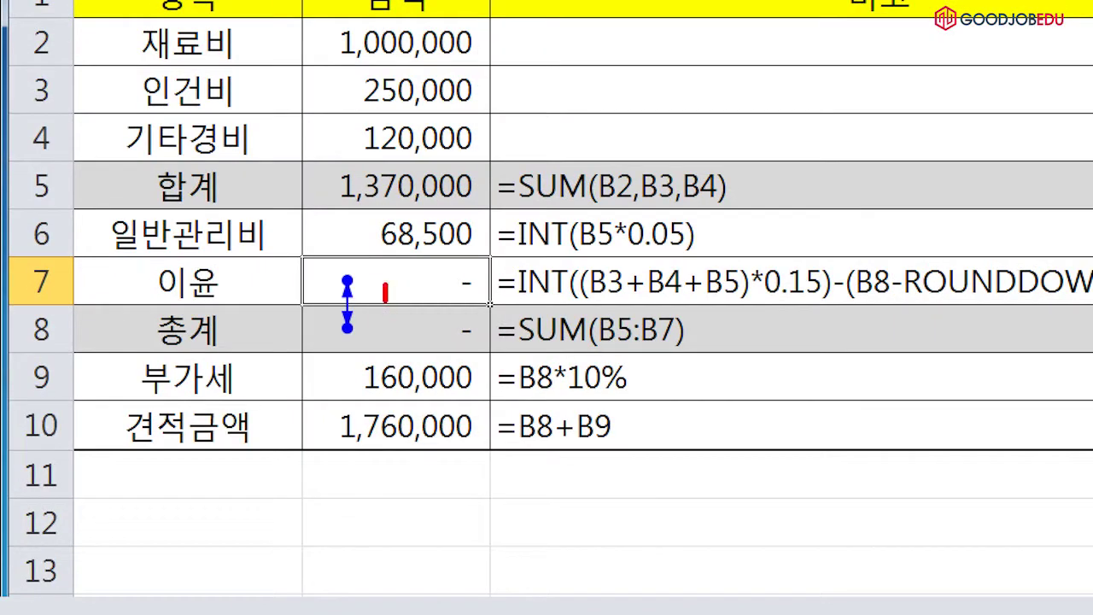
left_click_drag(191, 290, 192, 297)
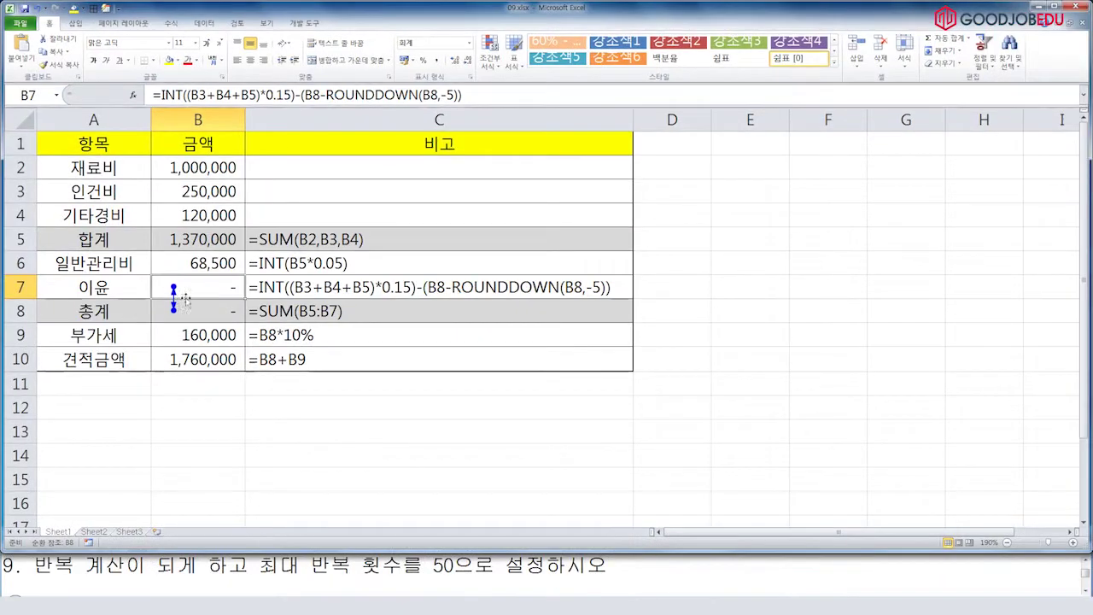
key("F2")
left_click(276, 95)
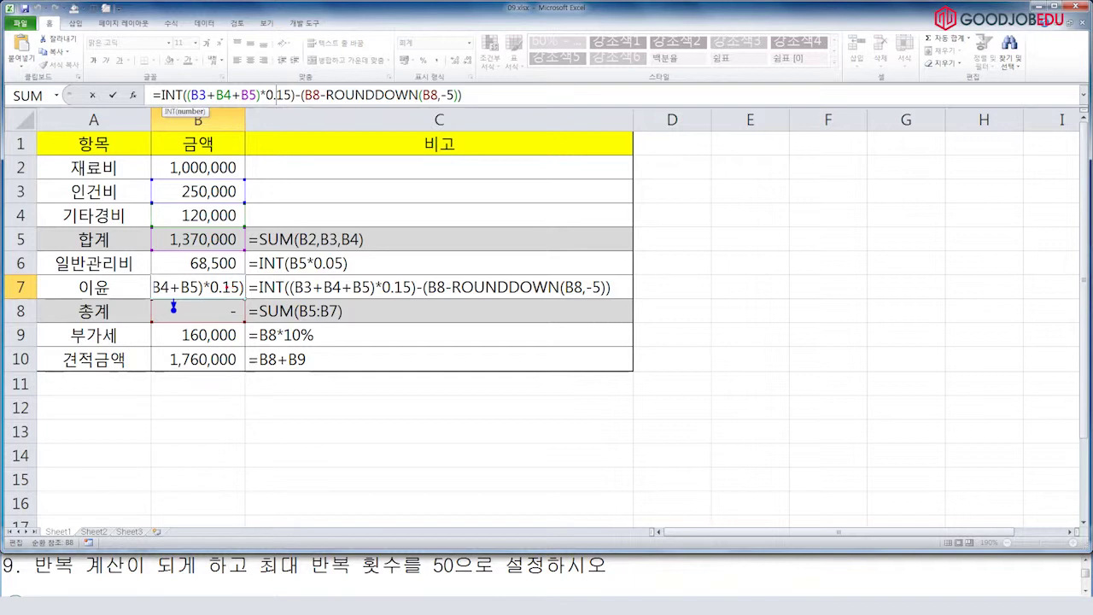
left_click_drag(272, 294, 248, 304)
mouse_move(154, 326)
left_mouse_down()
mouse_move(234, 335)
mouse_move(186, 299)
mouse_move(149, 321)
left_mouse_up()
key("Escape")
key("Escape")
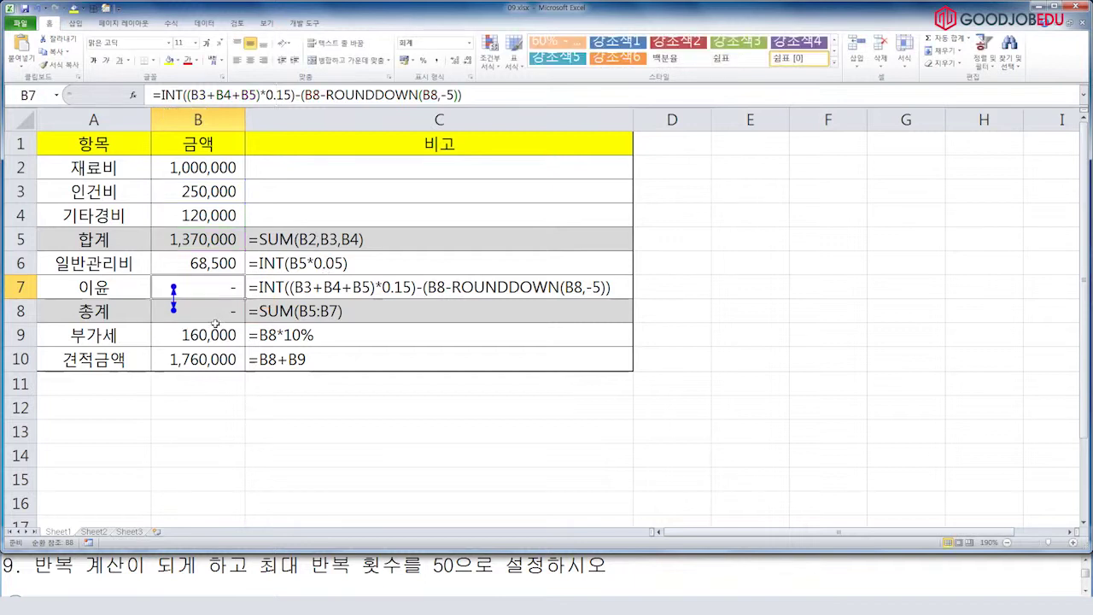
Inspect B8's SUM formula and sketch the B7–B8 circular loop in red.
left_click(174, 309)
double_click(173, 307)
left_click_drag(235, 313, 233, 288)
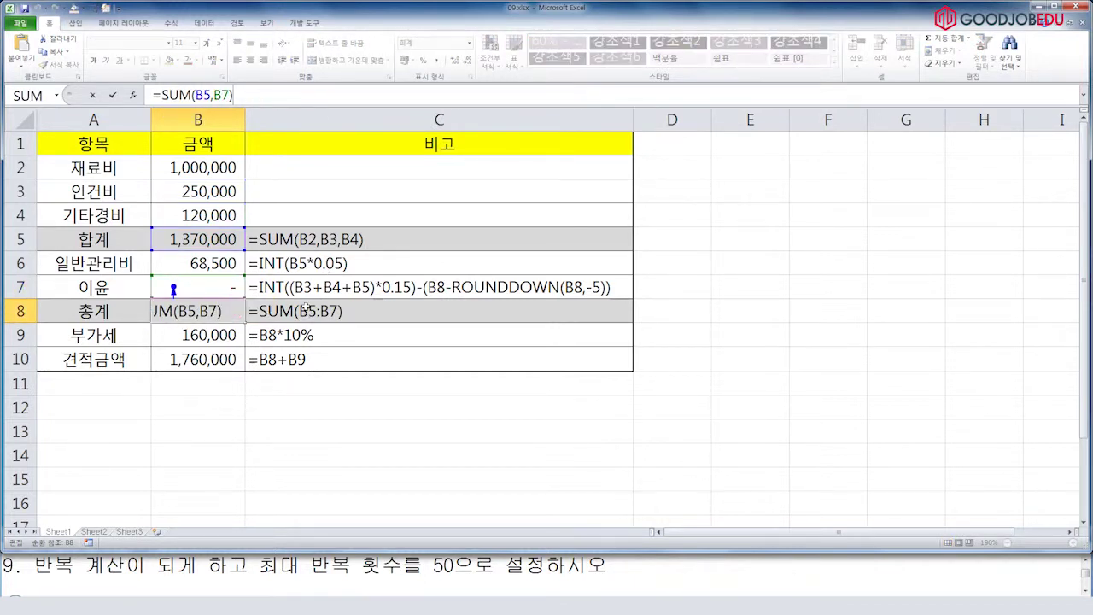
key("ctrl+Return")
left_click_drag(220, 285, 225, 314)
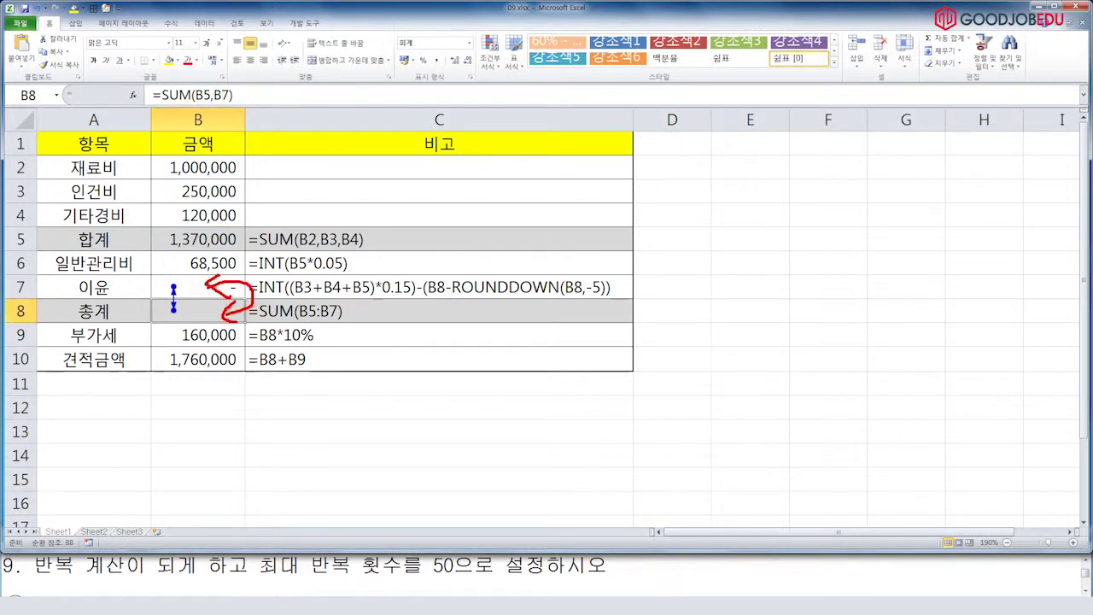
mouse_move(232, 284)
left_mouse_down()
mouse_move(259, 288)
mouse_move(240, 325)
left_mouse_up()
left_click_drag(252, 268, 228, 291)
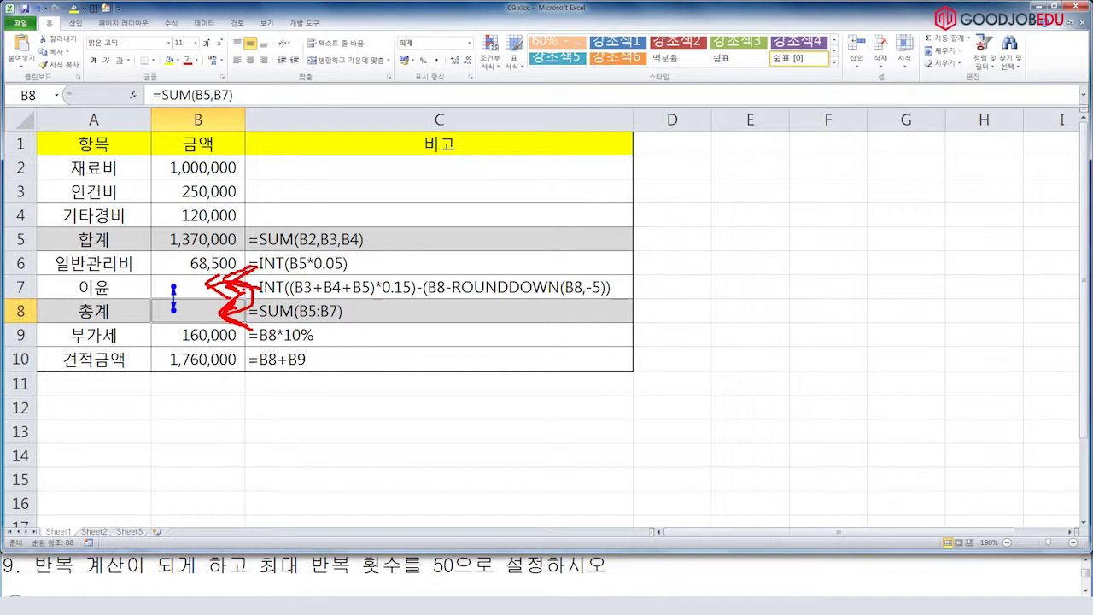
key("Escape")
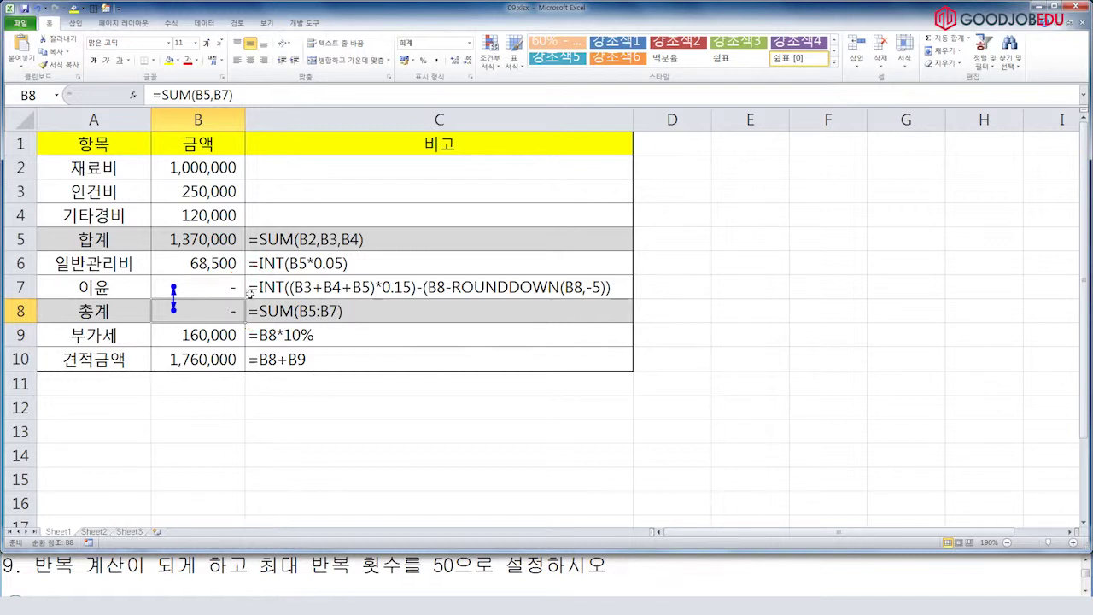
Compare B7 and B8, note the task's 50-iteration limit, then show the File information page.
scroll(193, 256, "down", 2)
left_click(194, 256)
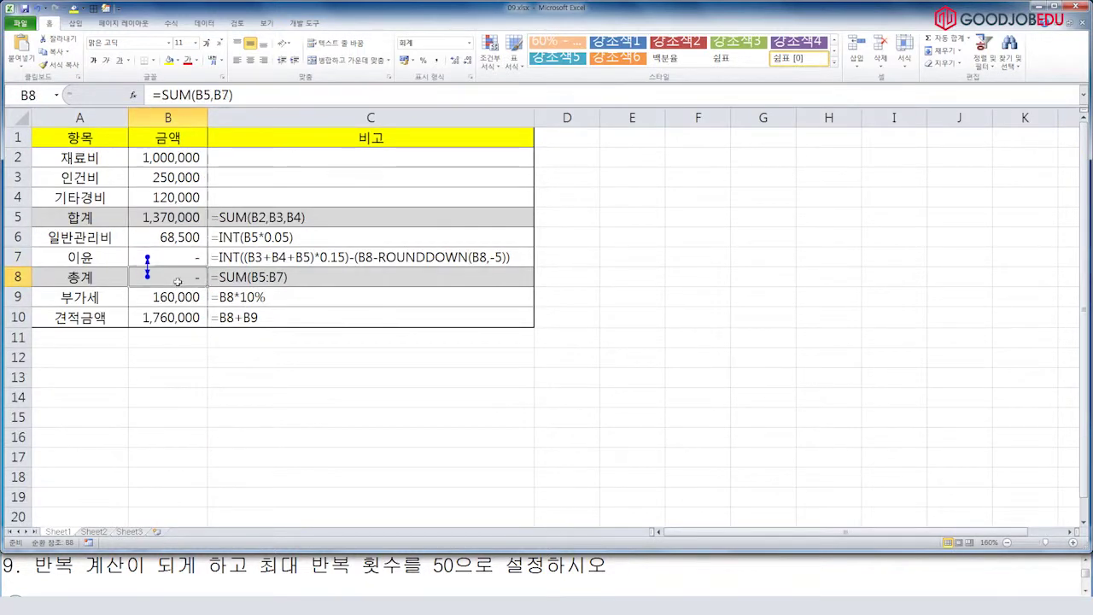
left_click(178, 273)
left_click(194, 254)
left_click(185, 271)
left_click_drag(280, 567, 455, 567)
key("alt+Tab")
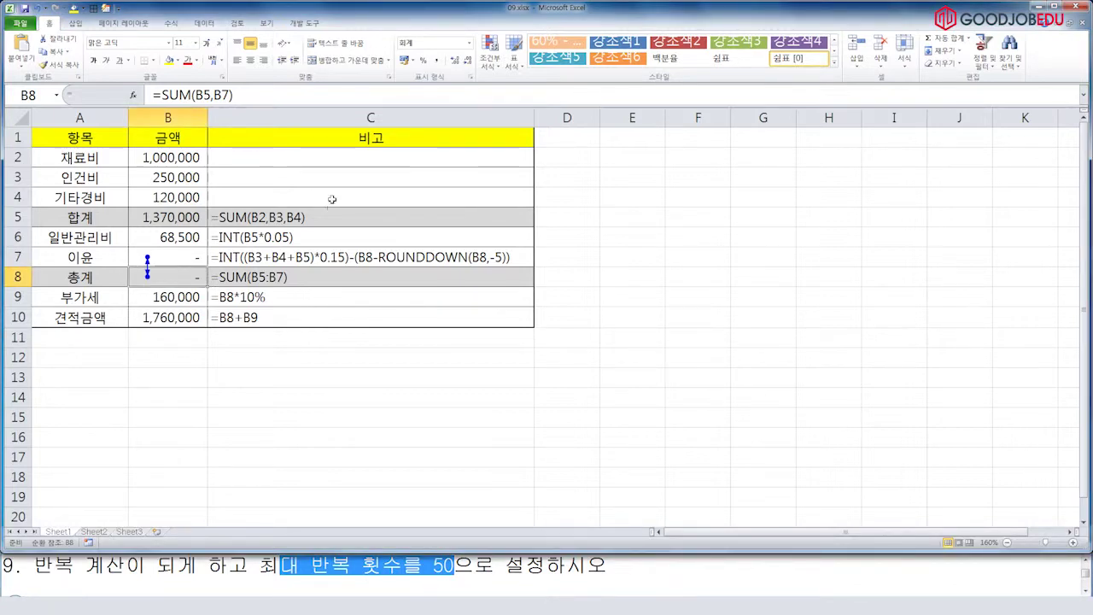
left_click(21, 23)
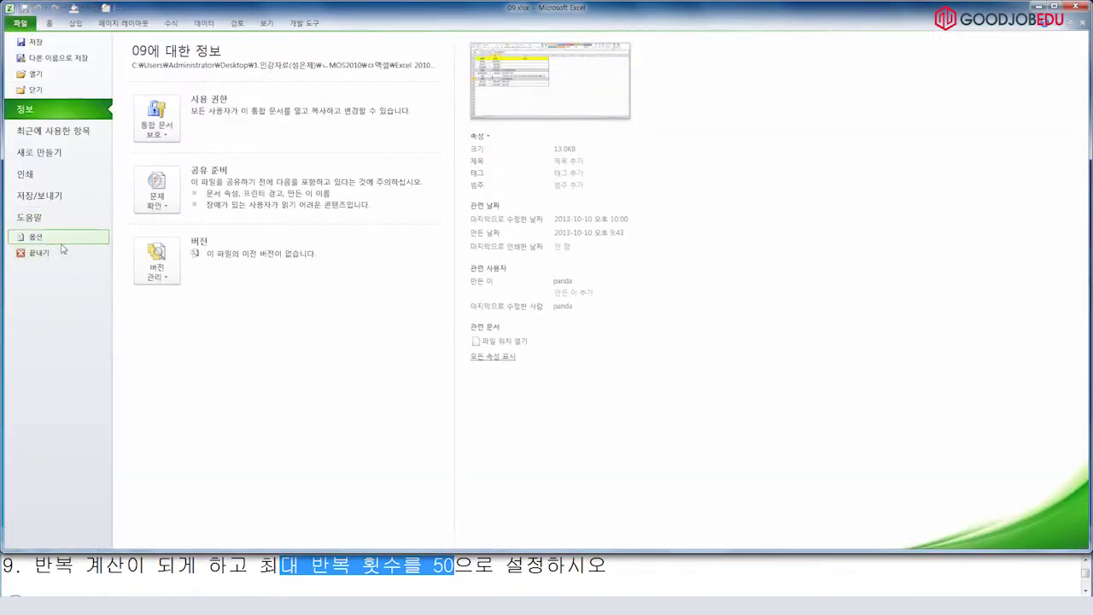
Enable iterative calculation with a maximum of 50 iterations so B7 shows 230,000 and B8 1,600,000.
left_click(62, 241)
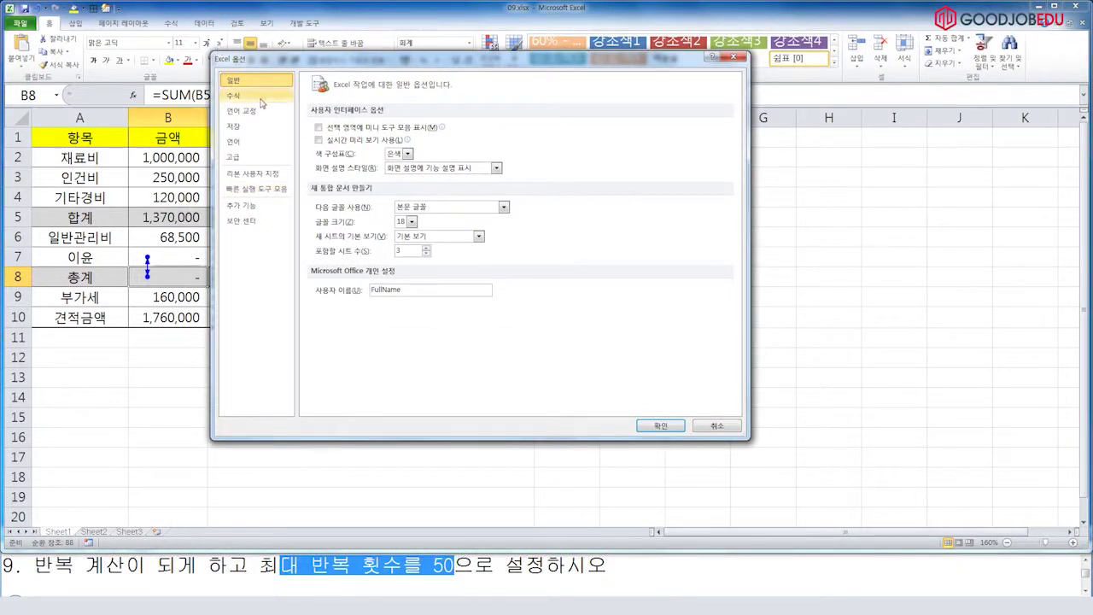
left_click(259, 99)
left_click(573, 129)
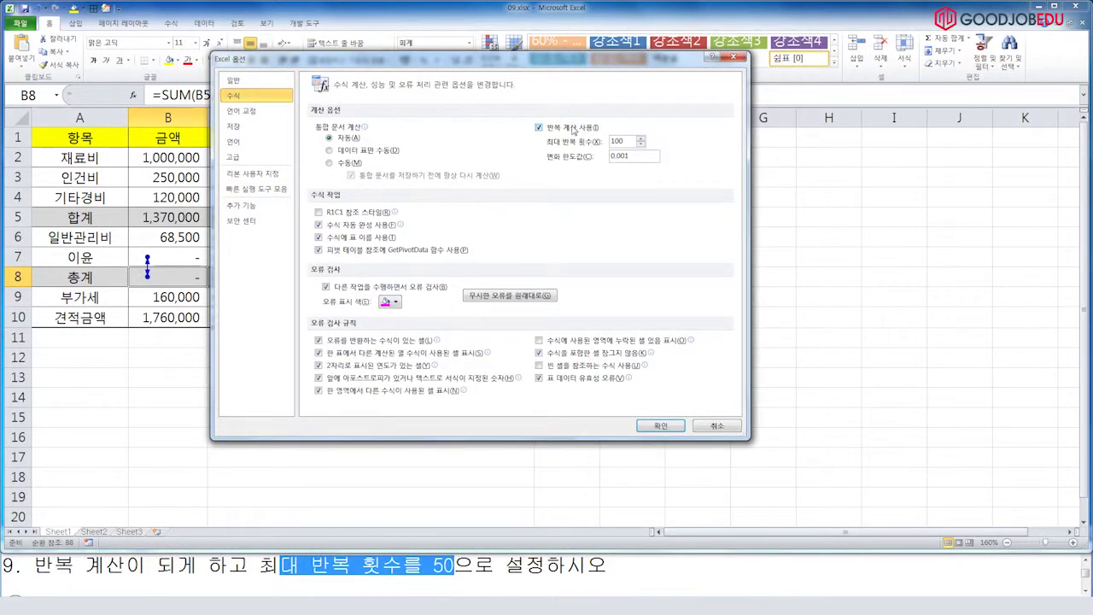
double_click(615, 141)
type("50")
left_click(662, 425)
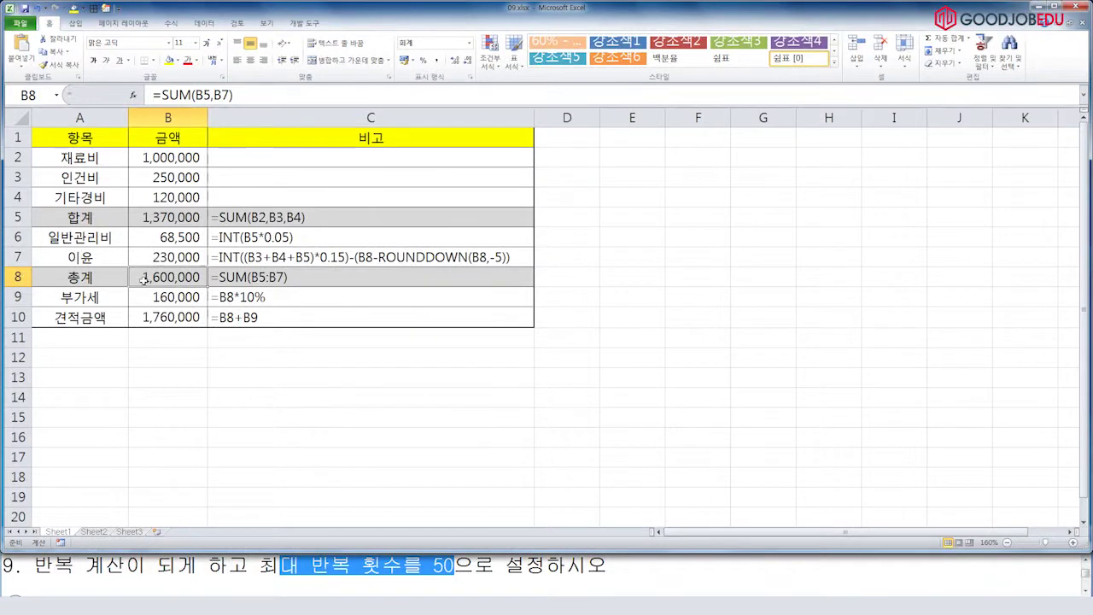
left_click(677, 340)
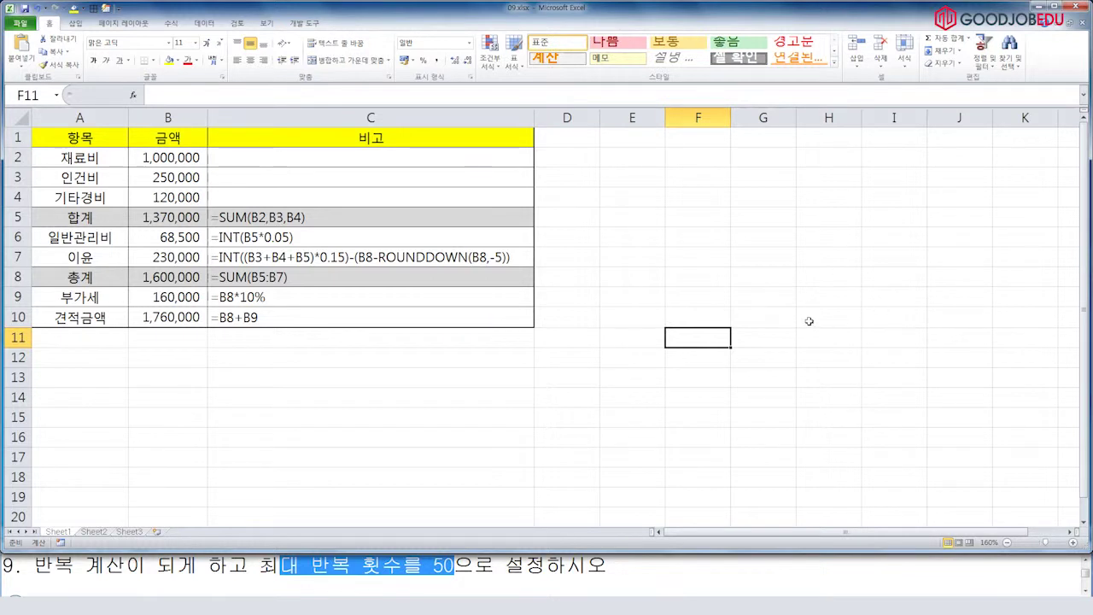
Switch to the Formulas ribbon, then bring the Notepad task list forward and maximize it.
left_click(603, 272)
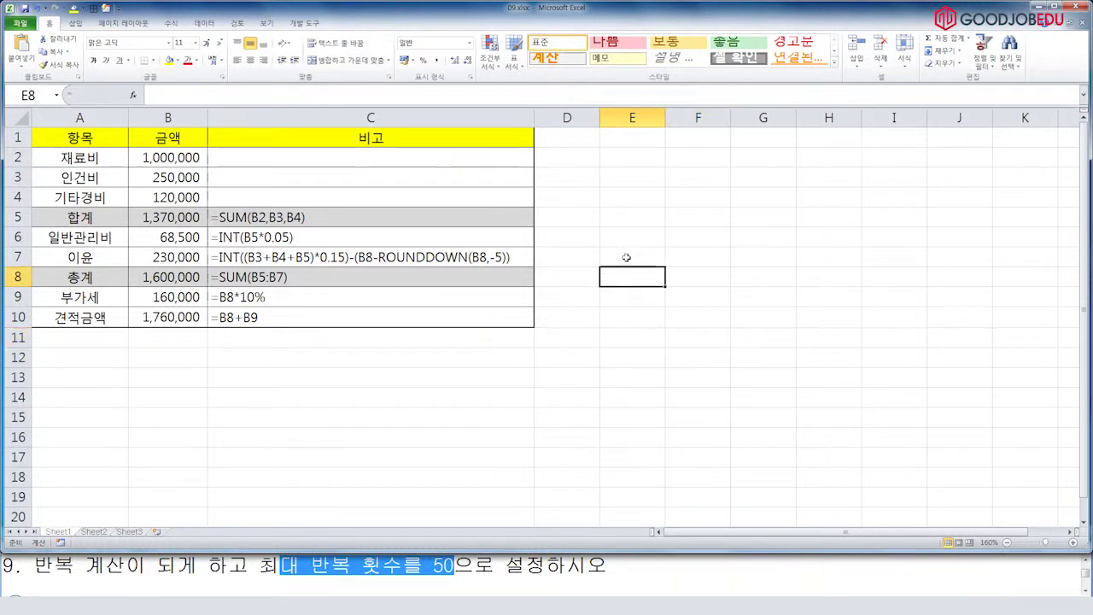
left_click(175, 25)
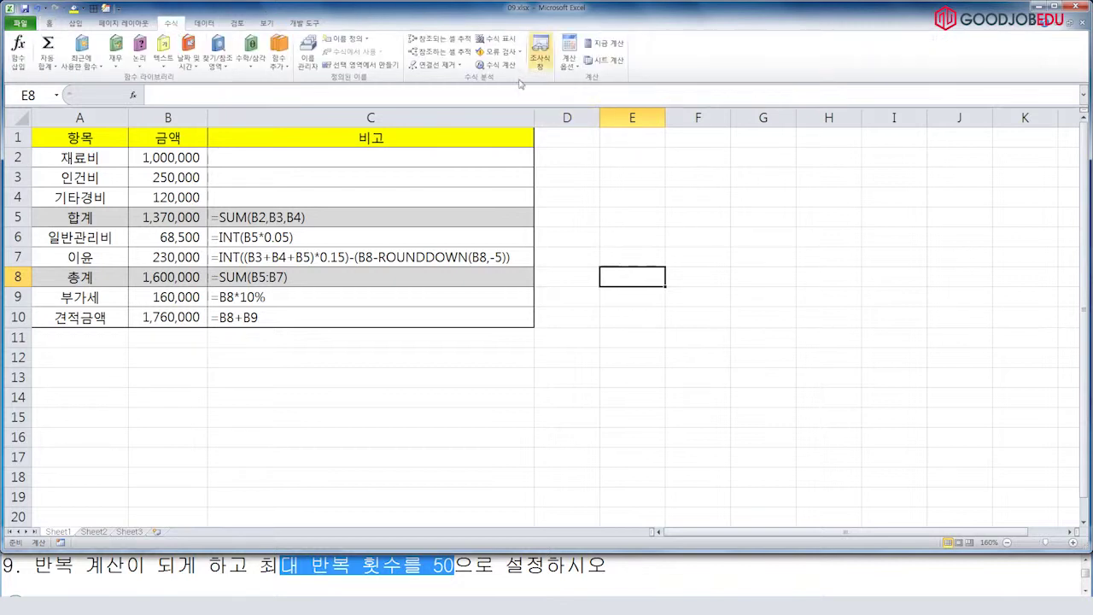
left_click(579, 234)
left_click(644, 232)
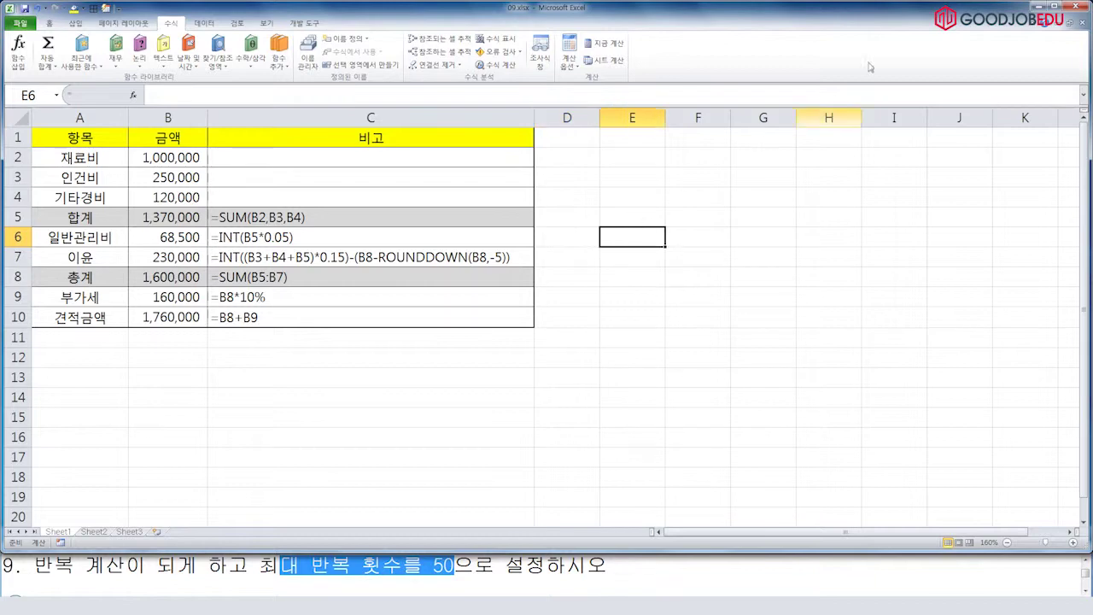
left_click(515, 537)
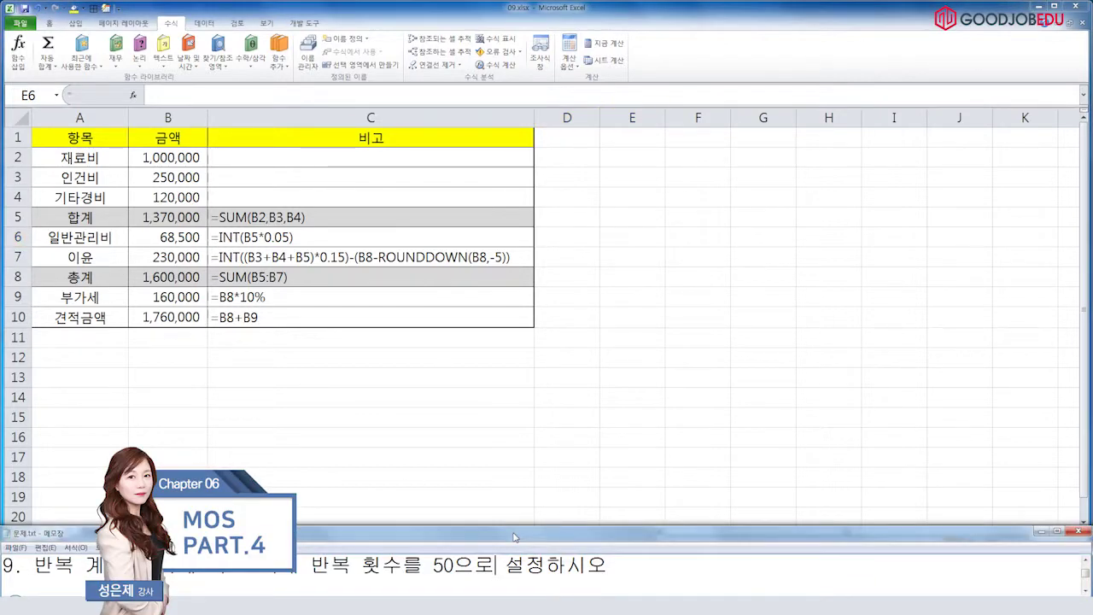
double_click(514, 536)
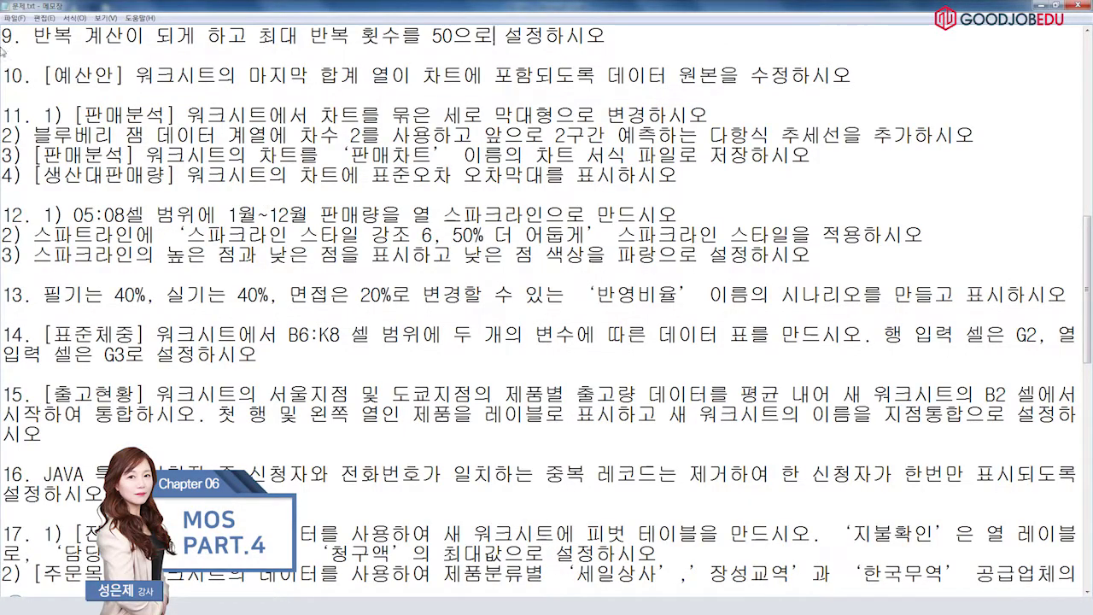
Highlight tasks 10 through 12 in the Notepad task list and skim the following items.
left_click_drag(2, 75, 186, 175)
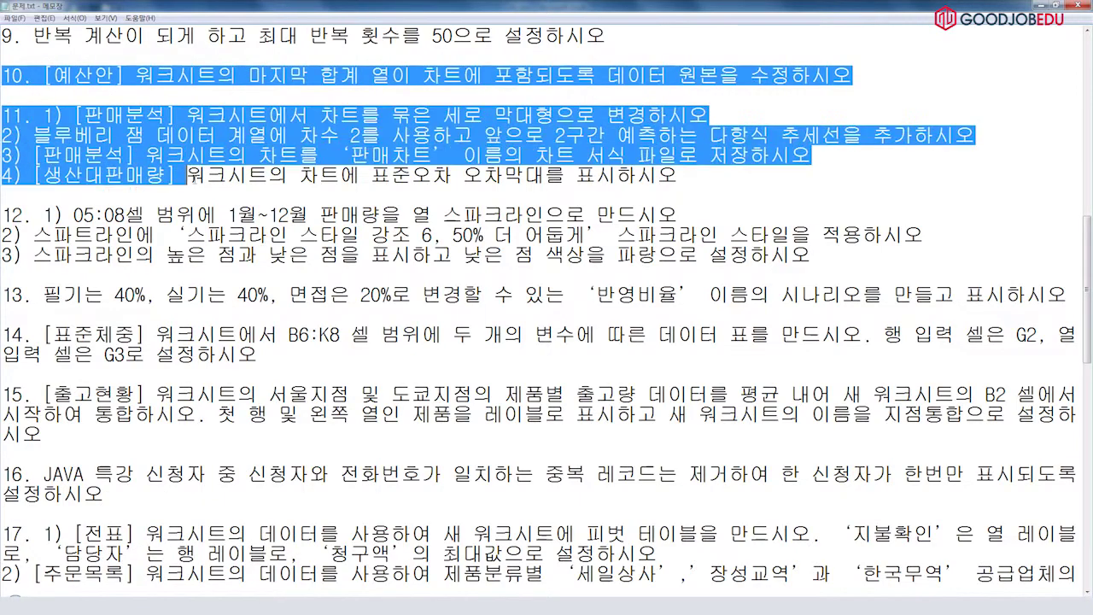
left_click_drag(186, 174, 238, 272)
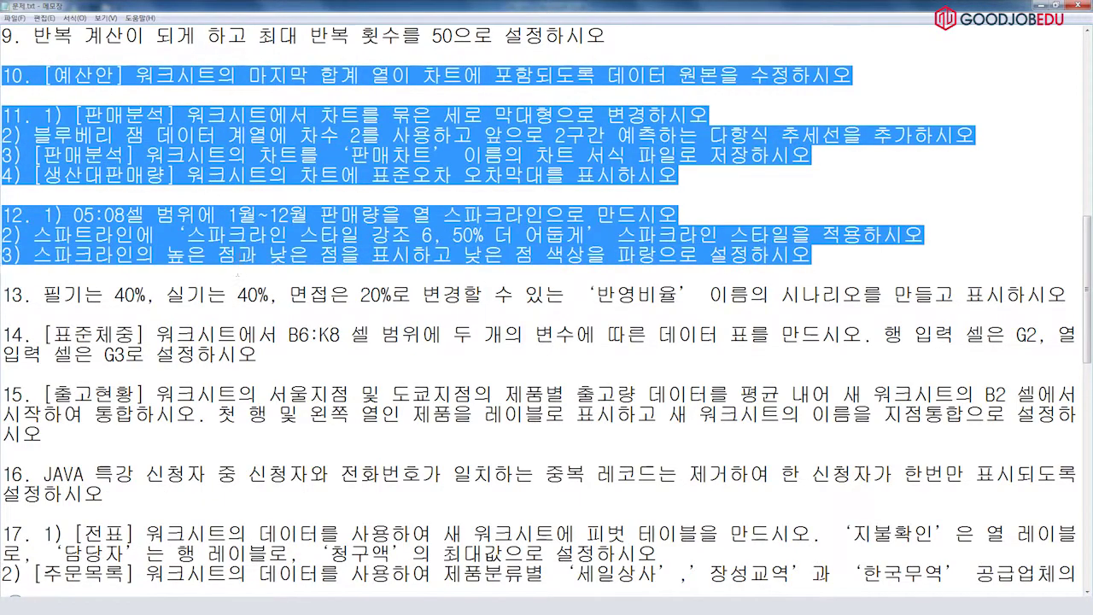
left_click_drag(370, 294, 500, 373)
scroll(500, 372, "down", 2)
scroll(500, 373, "up", 4)
scroll(478, 369, "down", 1)
scroll(461, 367, "down", 1)
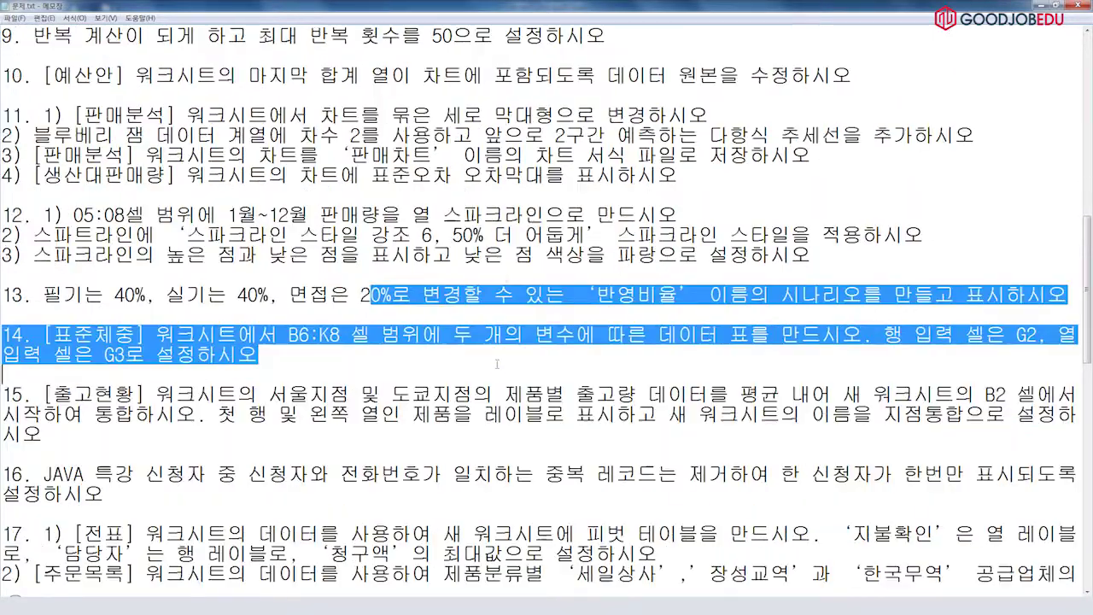
mouse_move(434, 609)
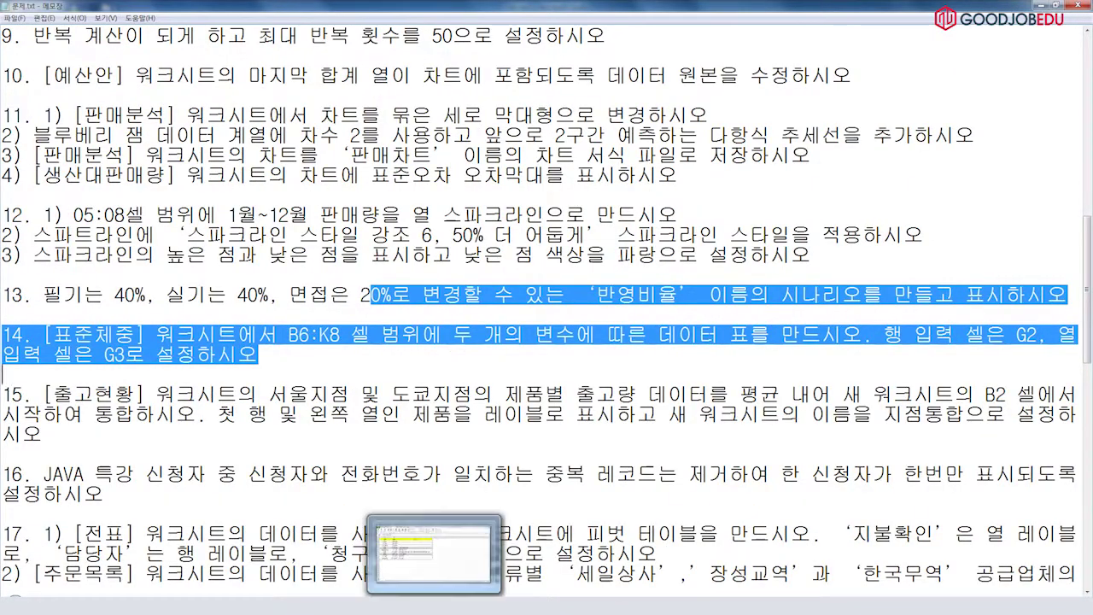
left_click(270, 376)
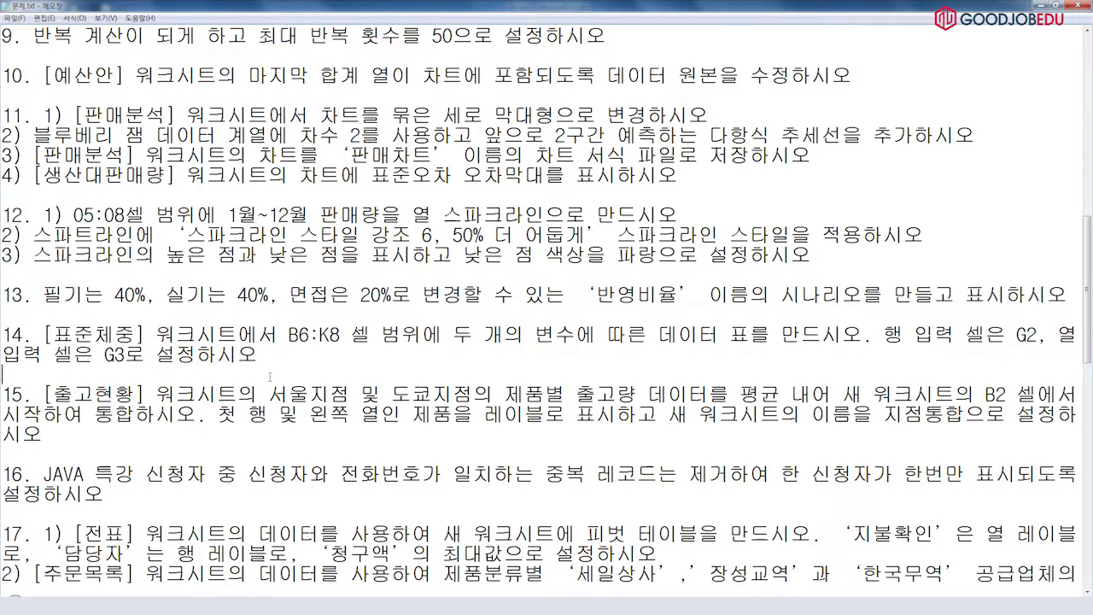
Scroll down through the remaining tasks to 21, placing the caret between items 19 and 20.
scroll(270, 377, "down", 2)
scroll(322, 427, "up", 2)
scroll(359, 429, "down", 3)
scroll(359, 430, "down", 2)
scroll(360, 430, "down", 2)
scroll(360, 429, "down", 2)
scroll(360, 429, "down", 4)
scroll(360, 429, "up", 4)
scroll(445, 397, "up", 2)
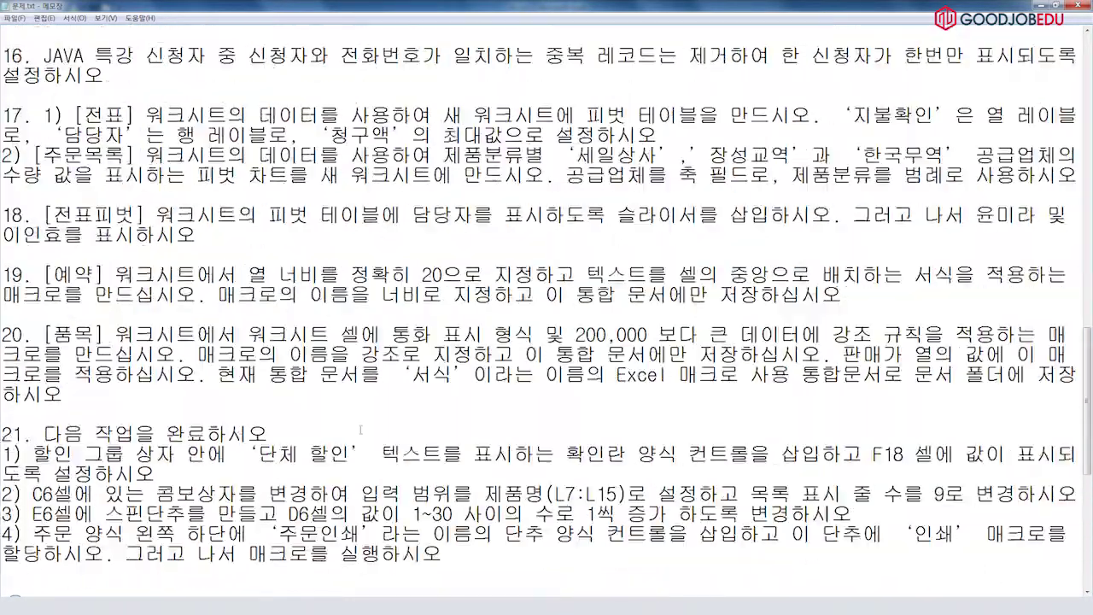
left_click(32, 313)
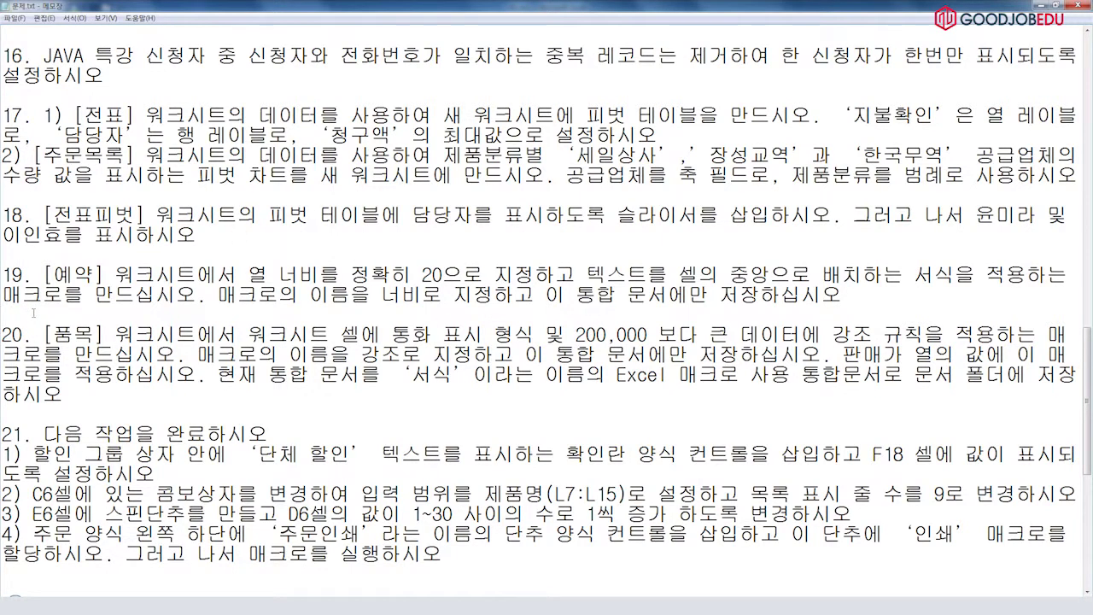